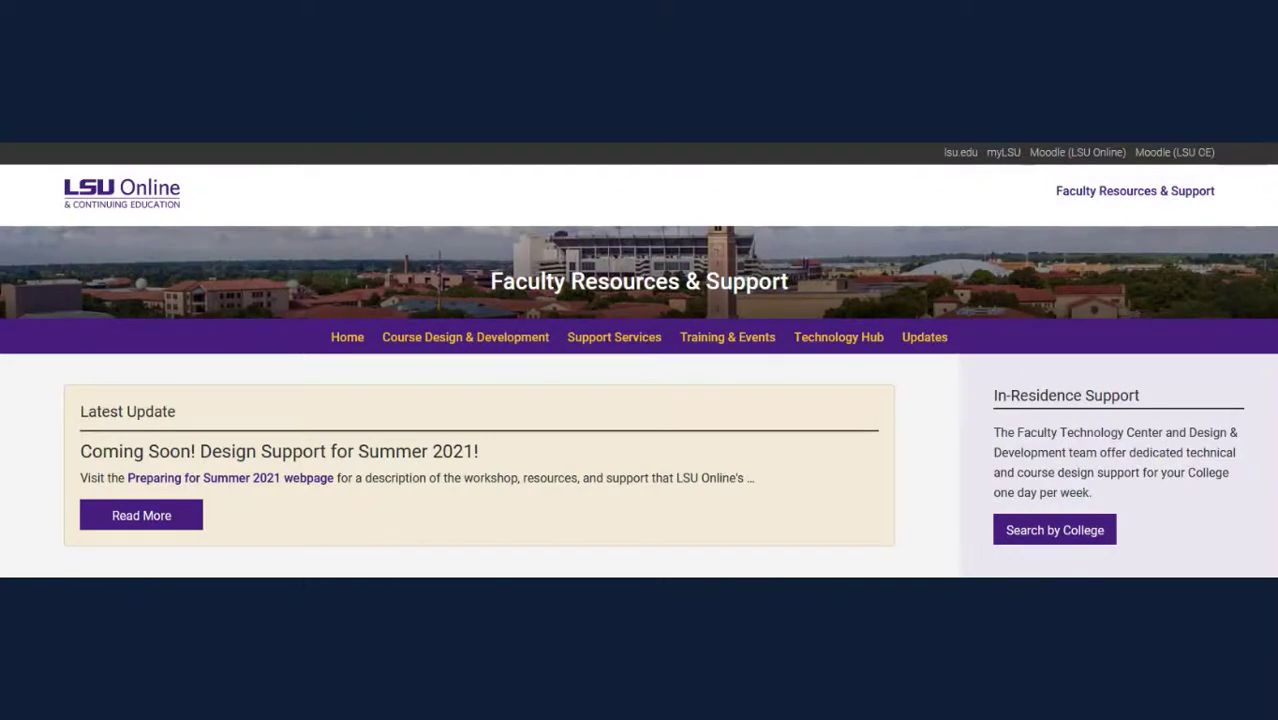
Go to the Working in the Moodle Template page under Course Design & Development on the LSU Online site
{"action": "left_click", "coordinate": [412, 345]}
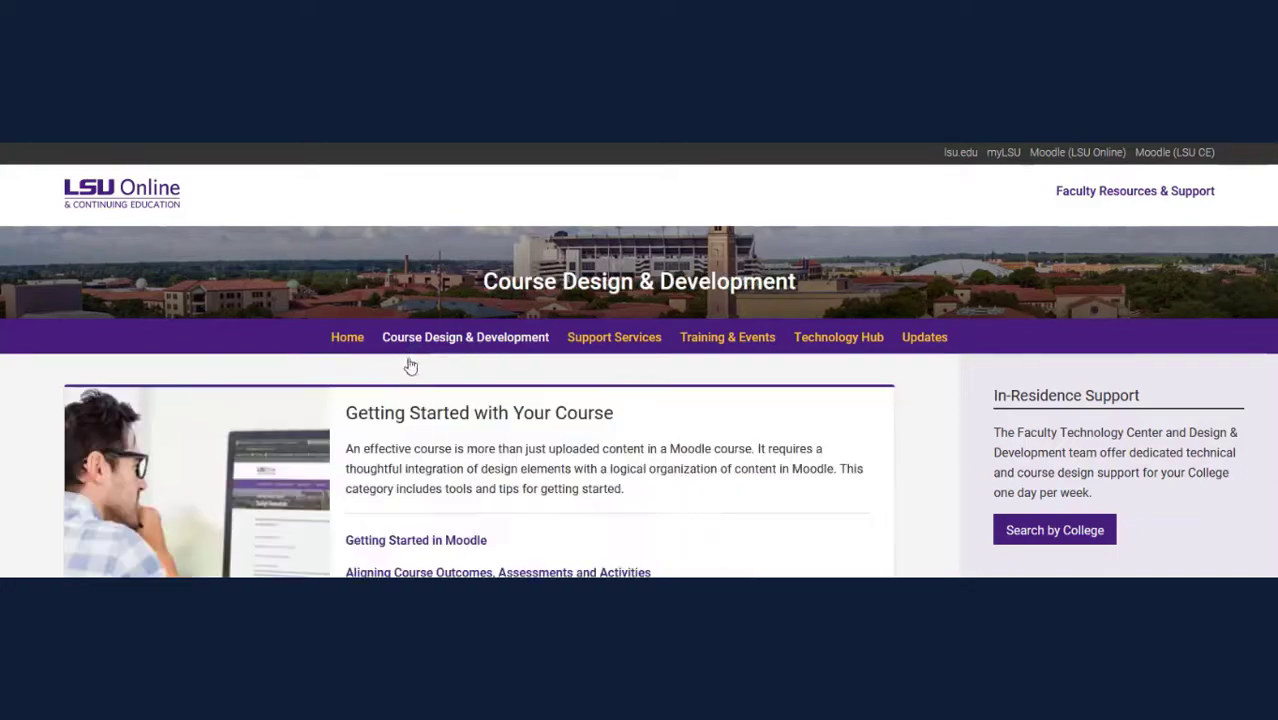
{"action": "scroll", "coordinate": [412, 410], "scroll_direction": "down", "scroll_amount": 2}
{"action": "scroll", "coordinate": [410, 424], "scroll_direction": "down", "scroll_amount": 4}
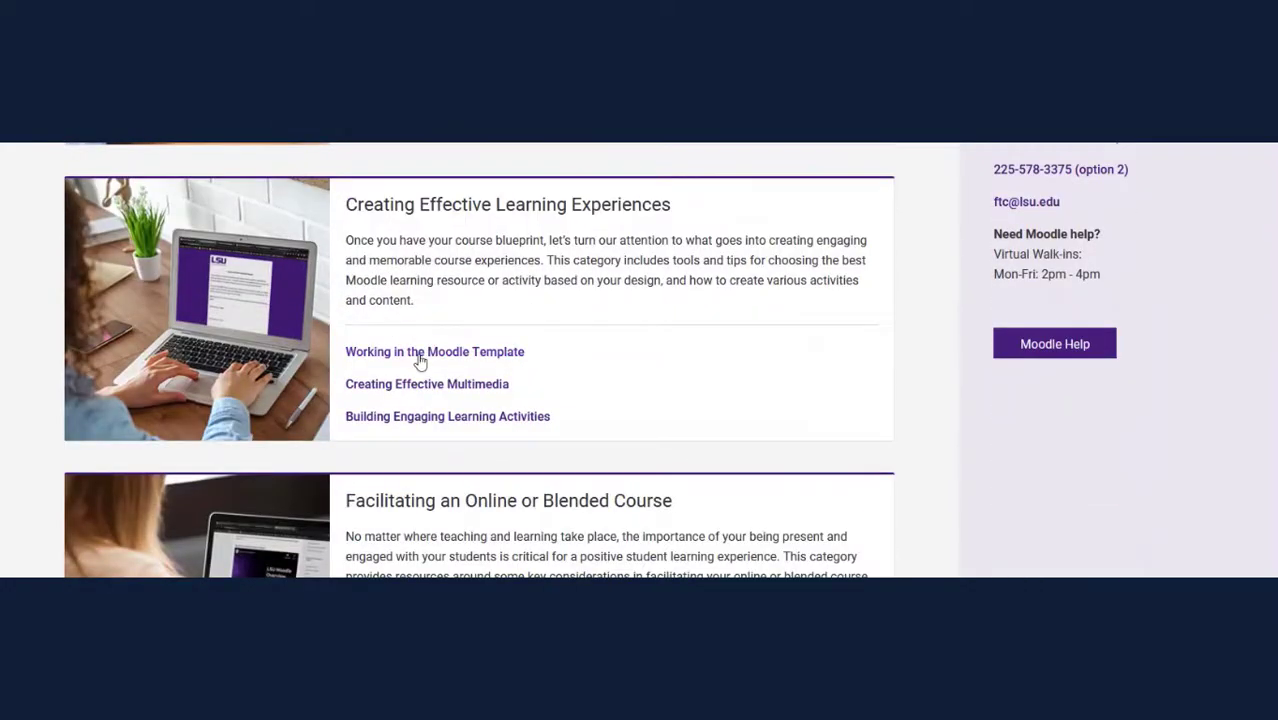
{"action": "left_click", "coordinate": [420, 355]}
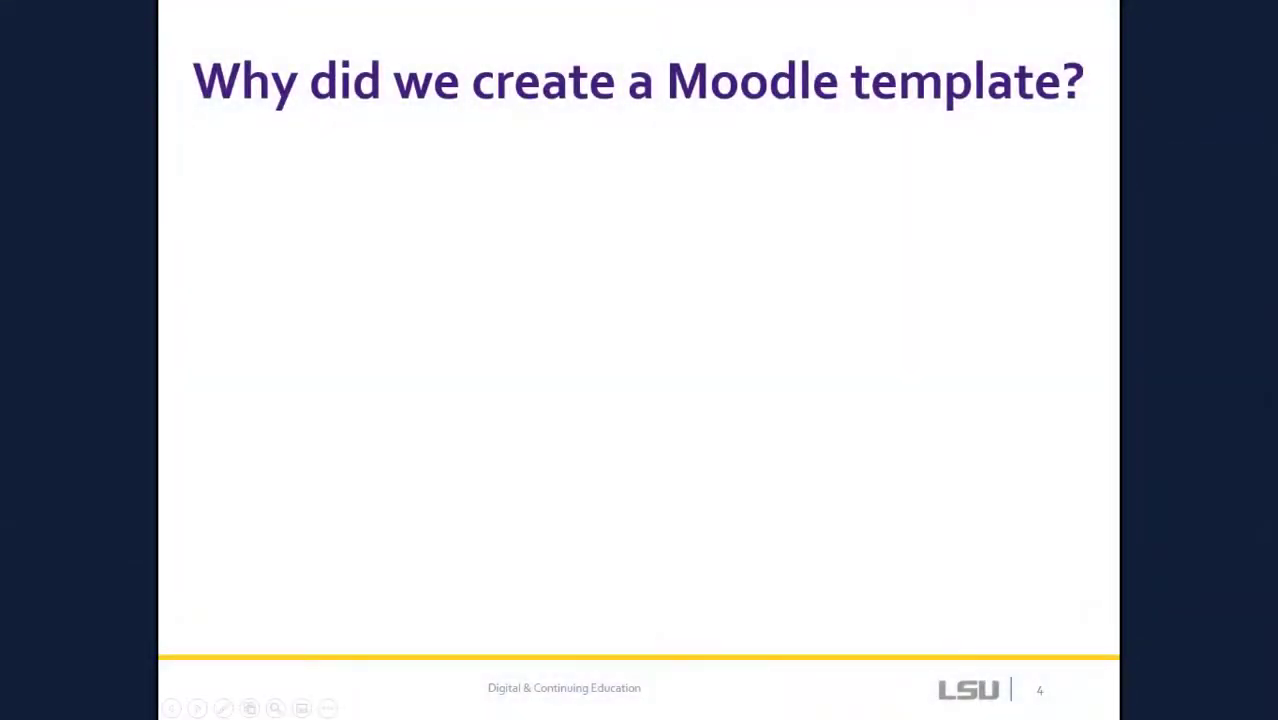
Reveal the first slide-4 reason: Provide a foundation for faculty
{"action": "key", "text": "Right"}
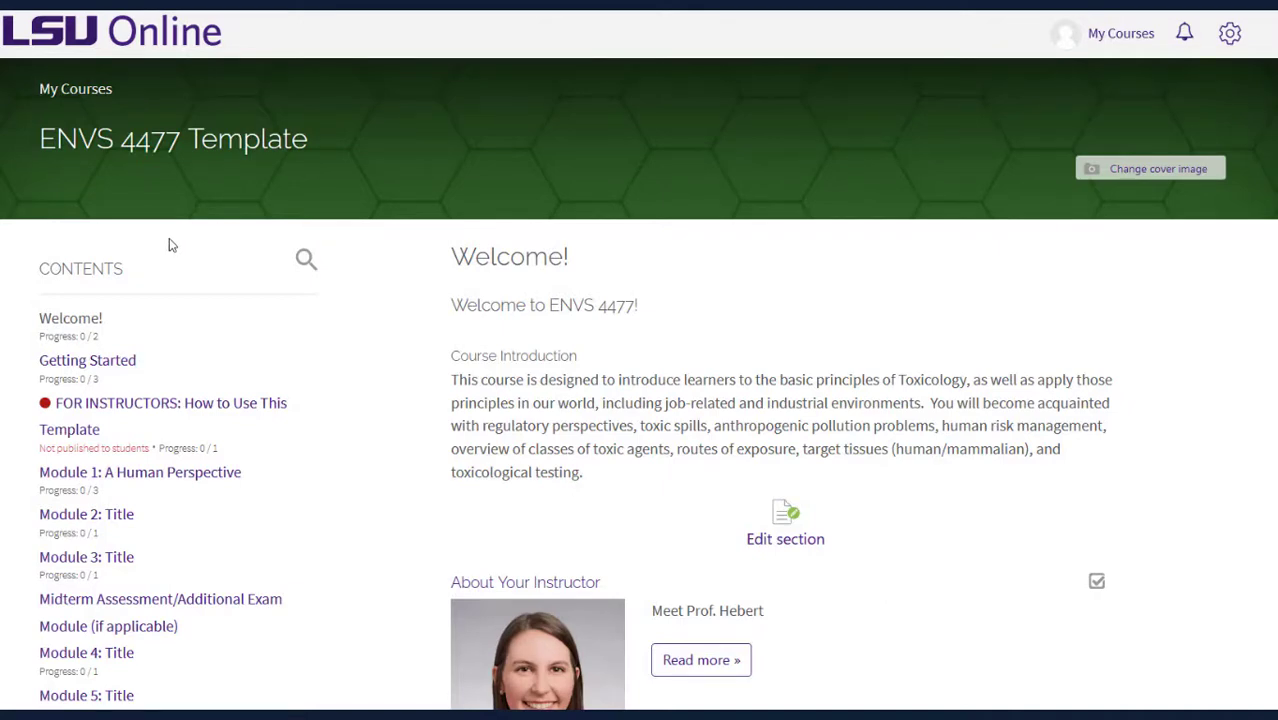
Browse Getting Started and Module 1: A Human Perspective, then show the Course Tools section
{"action": "scroll", "coordinate": [170, 246], "scroll_direction": "down", "scroll_amount": 3}
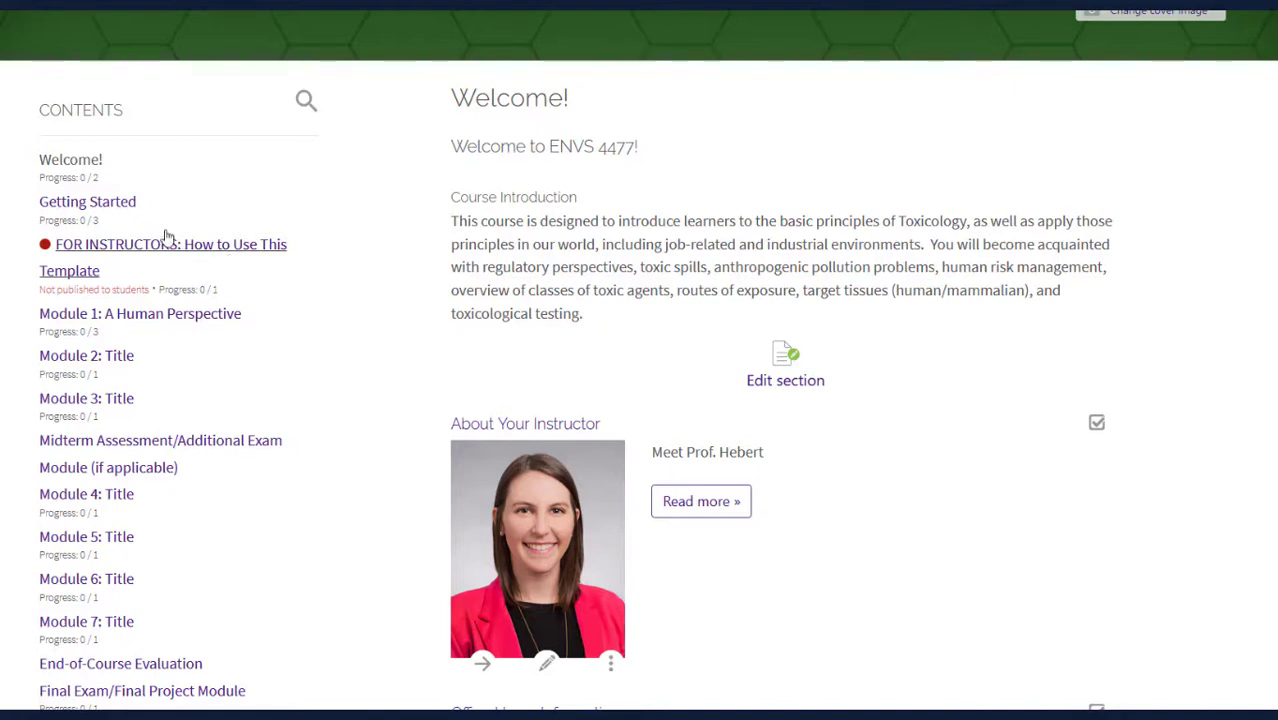
{"action": "left_click", "coordinate": [100, 210]}
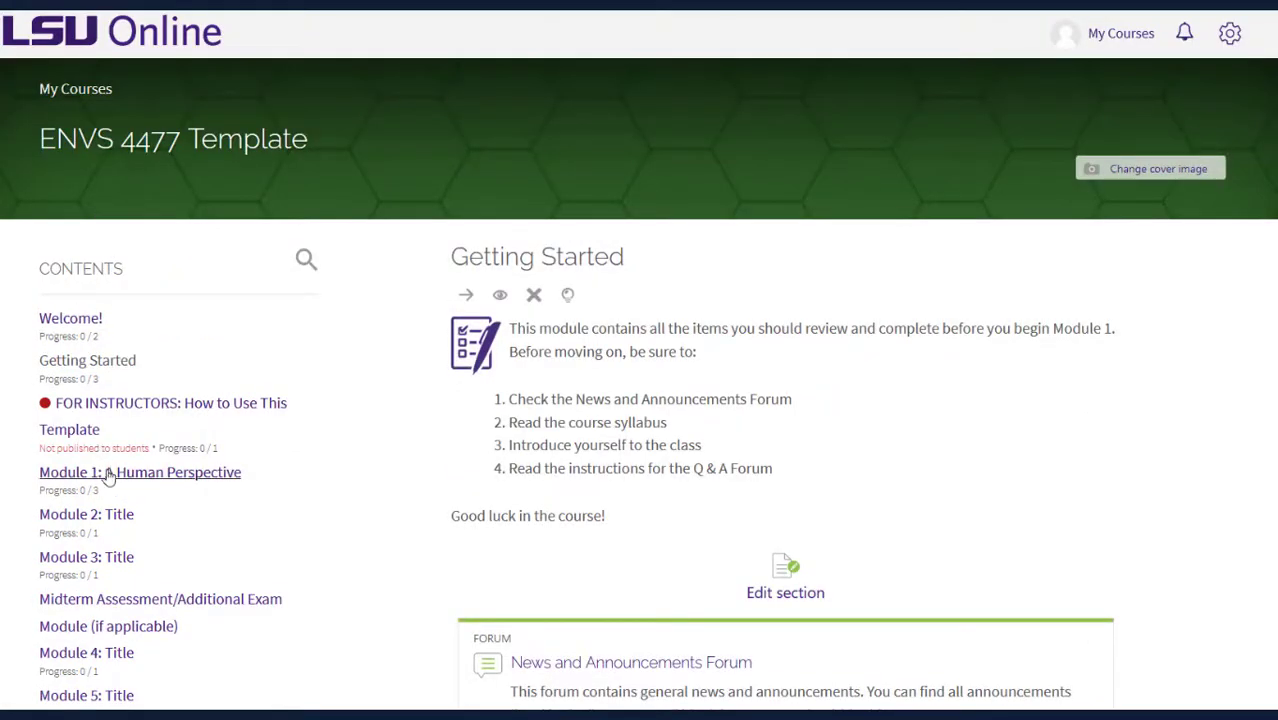
{"action": "left_click", "coordinate": [108, 475]}
{"action": "scroll", "coordinate": [317, 417], "scroll_direction": "down", "scroll_amount": 3}
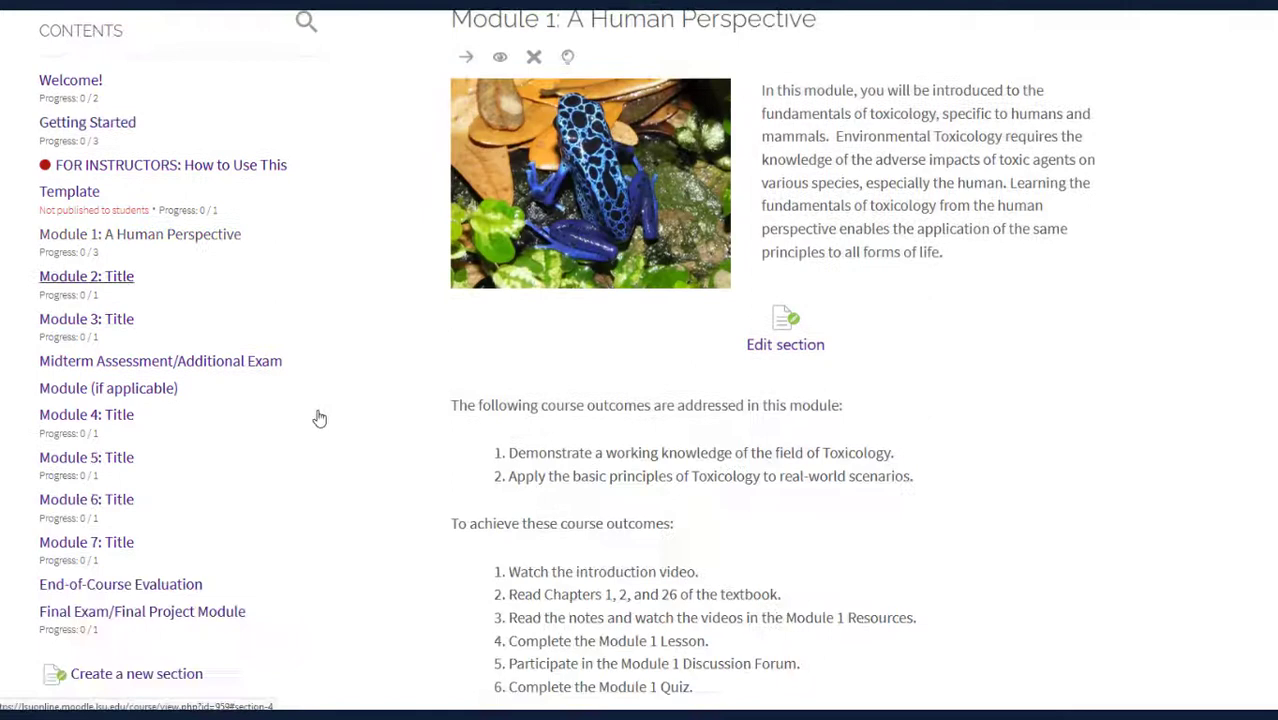
{"action": "scroll", "coordinate": [315, 435], "scroll_direction": "down", "scroll_amount": 1}
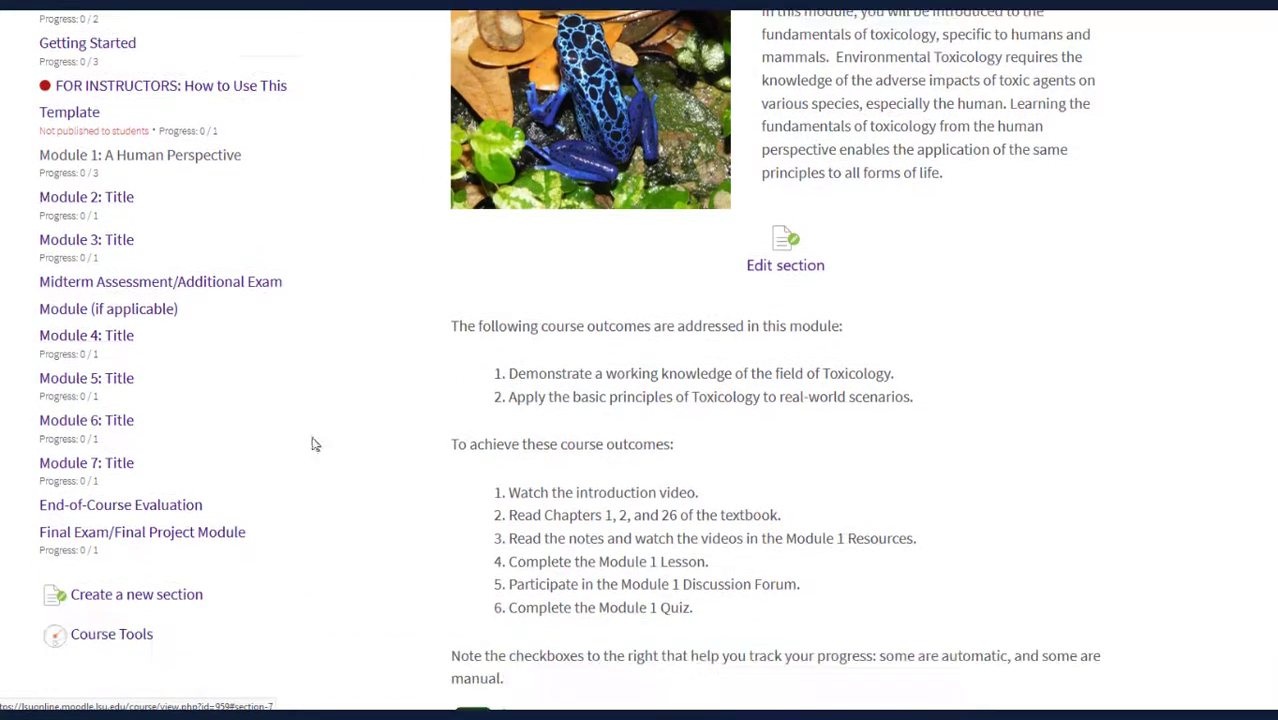
{"action": "left_click", "coordinate": [144, 645]}
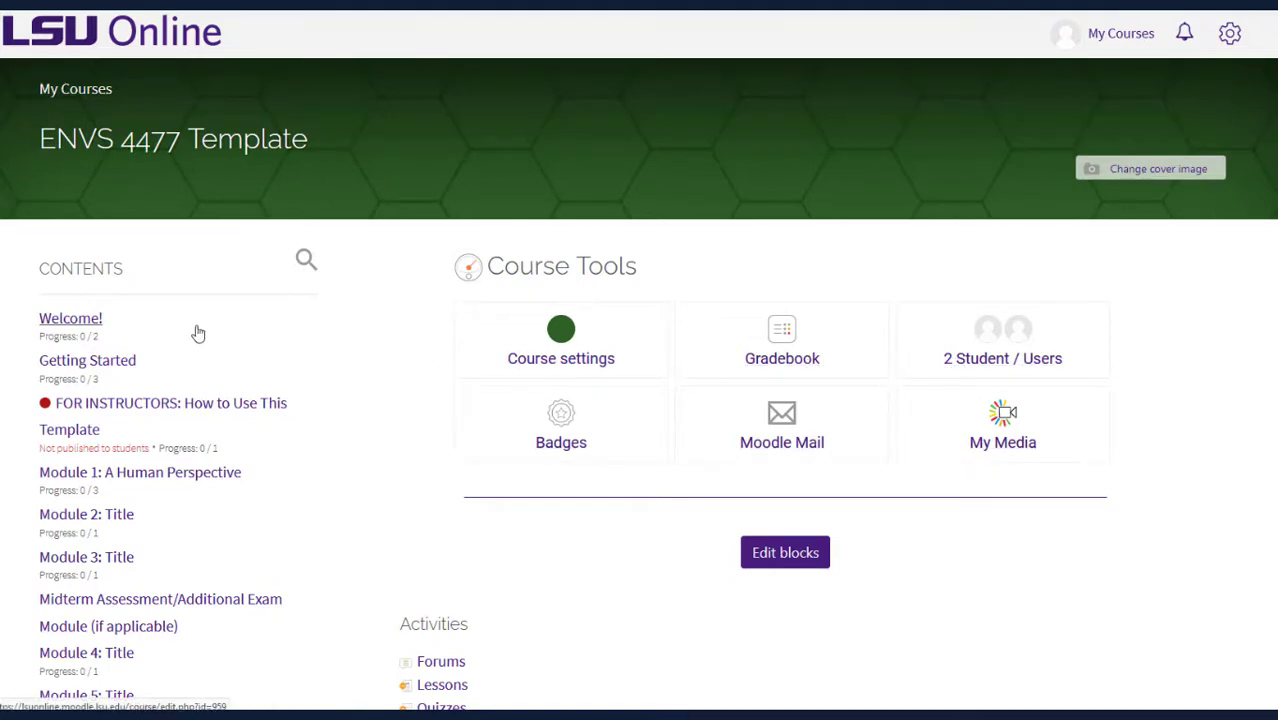
In the Welcome! section, expand and close the Office Hours Information, then scroll back up
{"action": "left_click", "coordinate": [66, 322]}
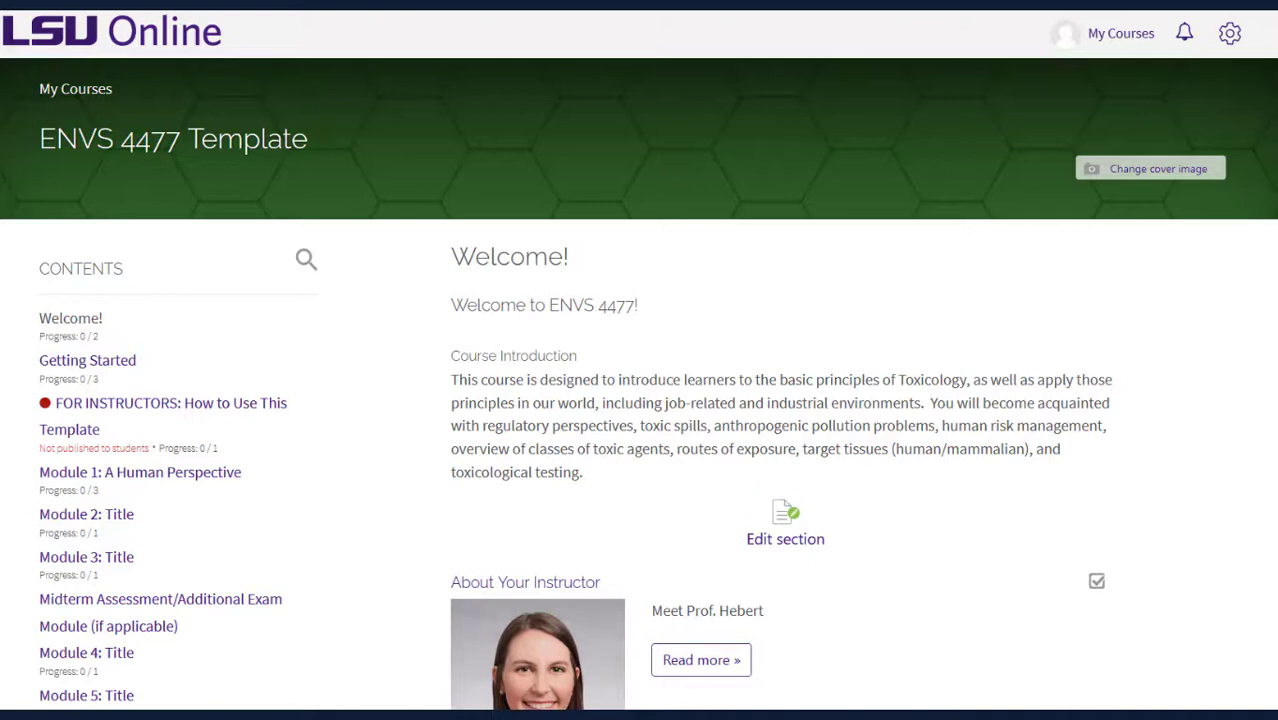
{"action": "scroll", "coordinate": [639, 384], "scroll_direction": "down", "scroll_amount": 3}
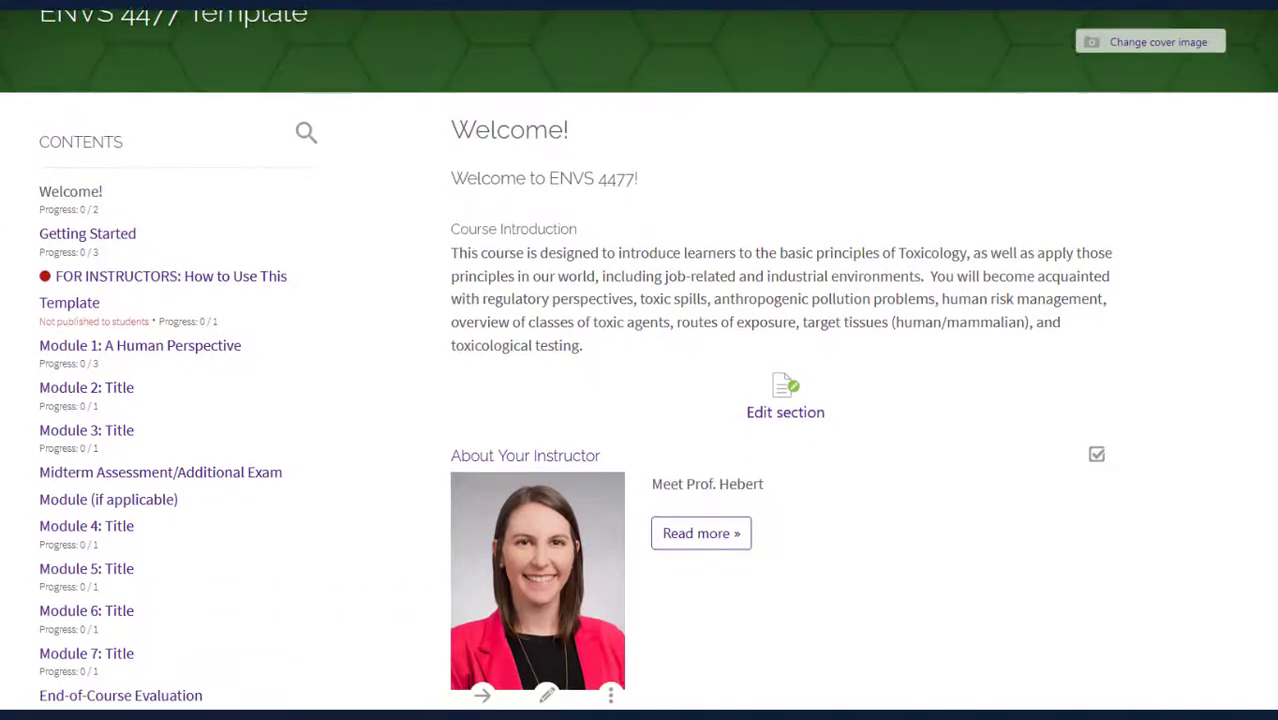
{"action": "scroll", "coordinate": [639, 384], "scroll_direction": "down", "scroll_amount": 1}
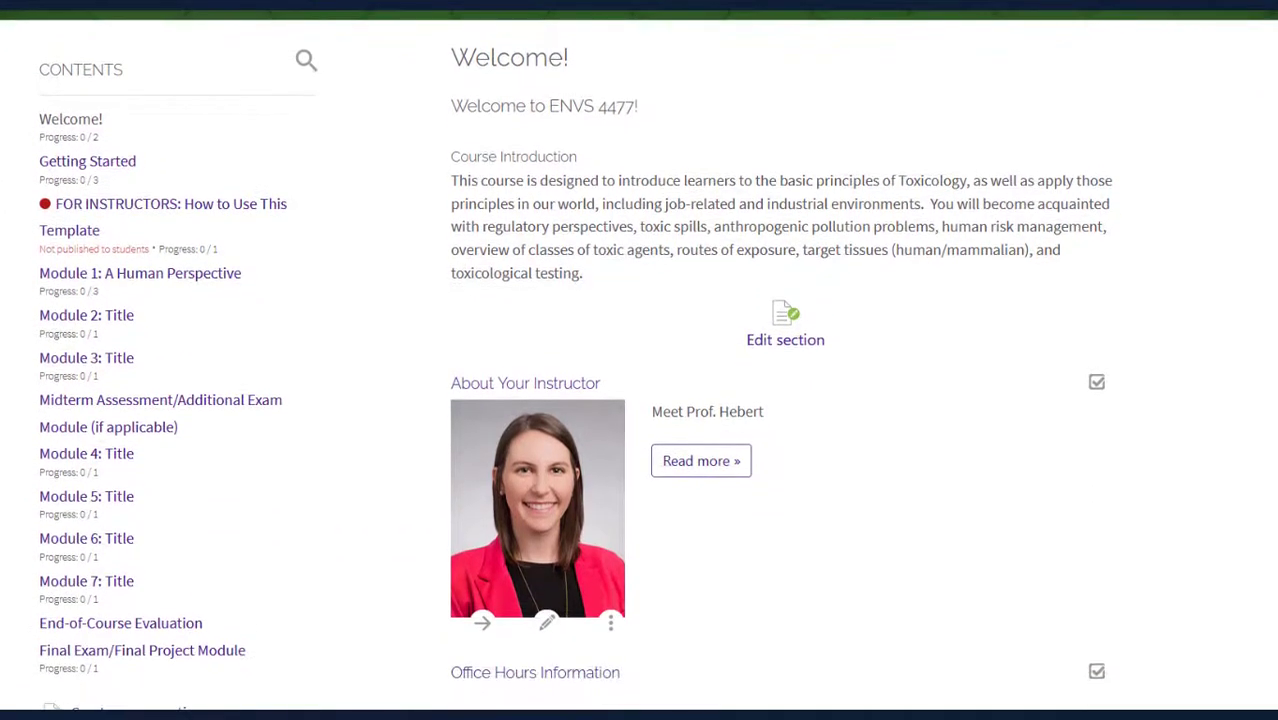
{"action": "scroll", "coordinate": [639, 384], "scroll_direction": "down", "scroll_amount": 4}
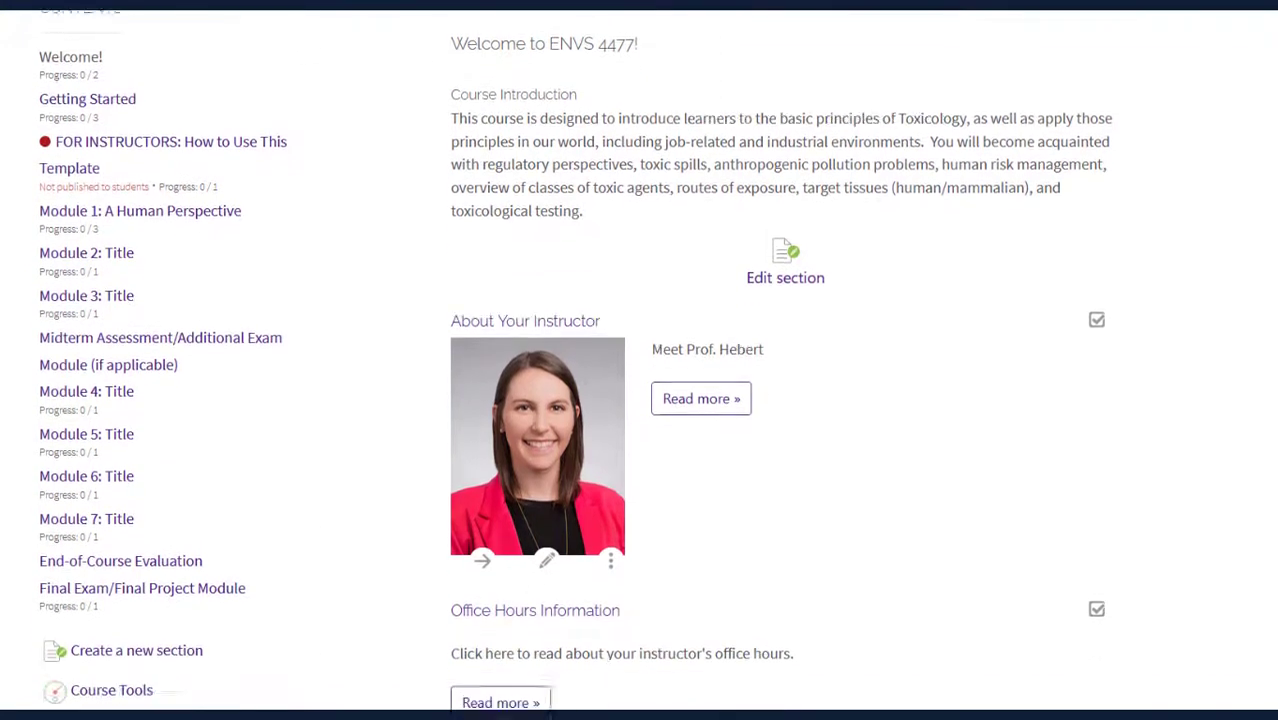
{"action": "scroll", "coordinate": [639, 384], "scroll_direction": "down", "scroll_amount": 1}
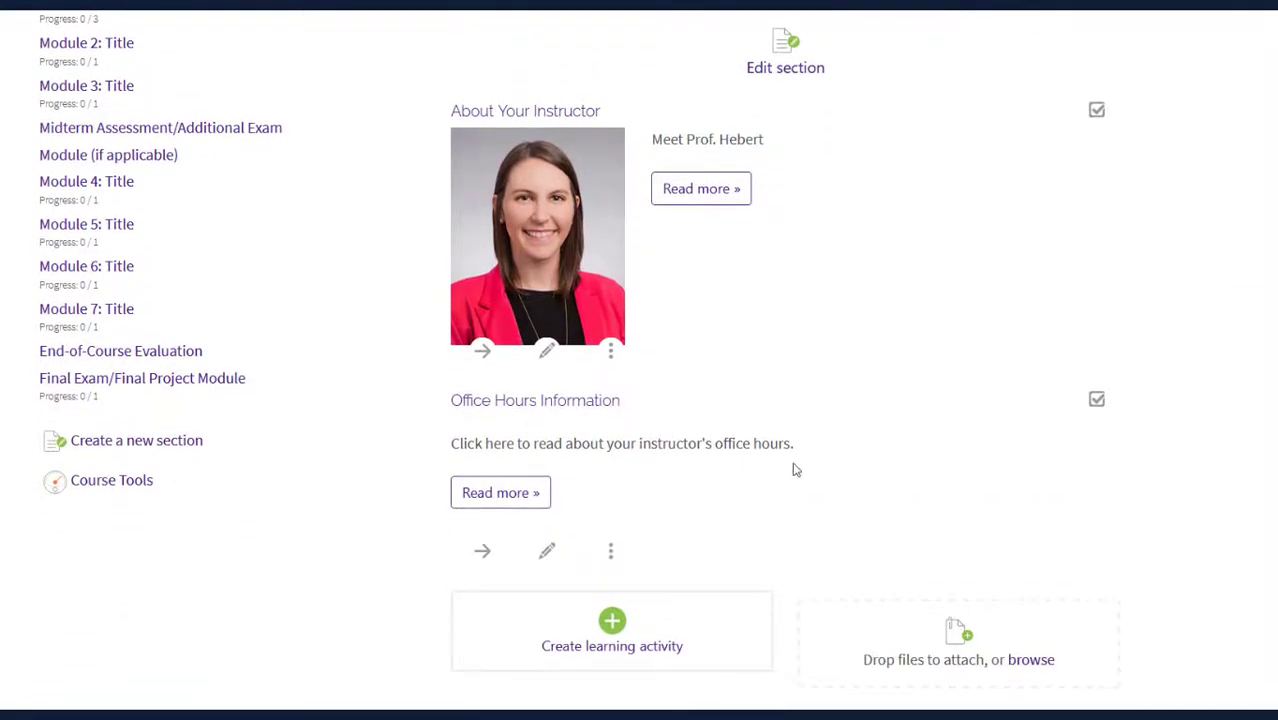
{"action": "left_click", "coordinate": [536, 494]}
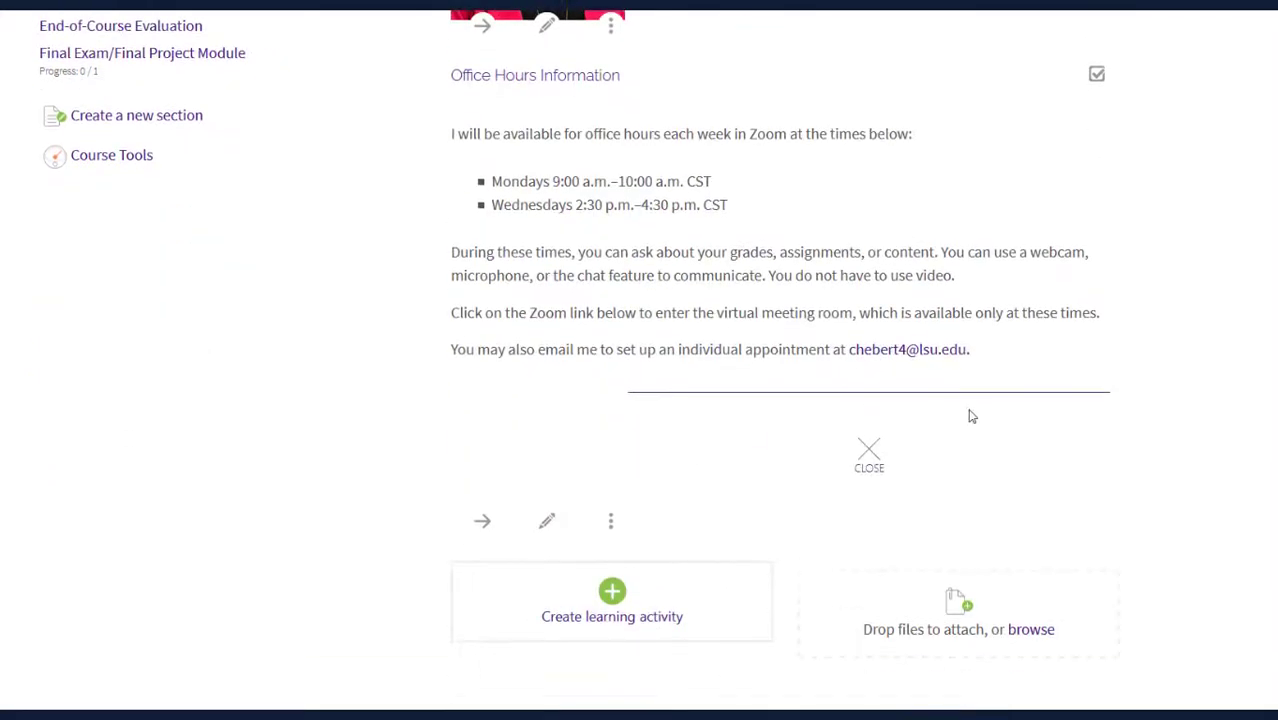
{"action": "left_click", "coordinate": [868, 458]}
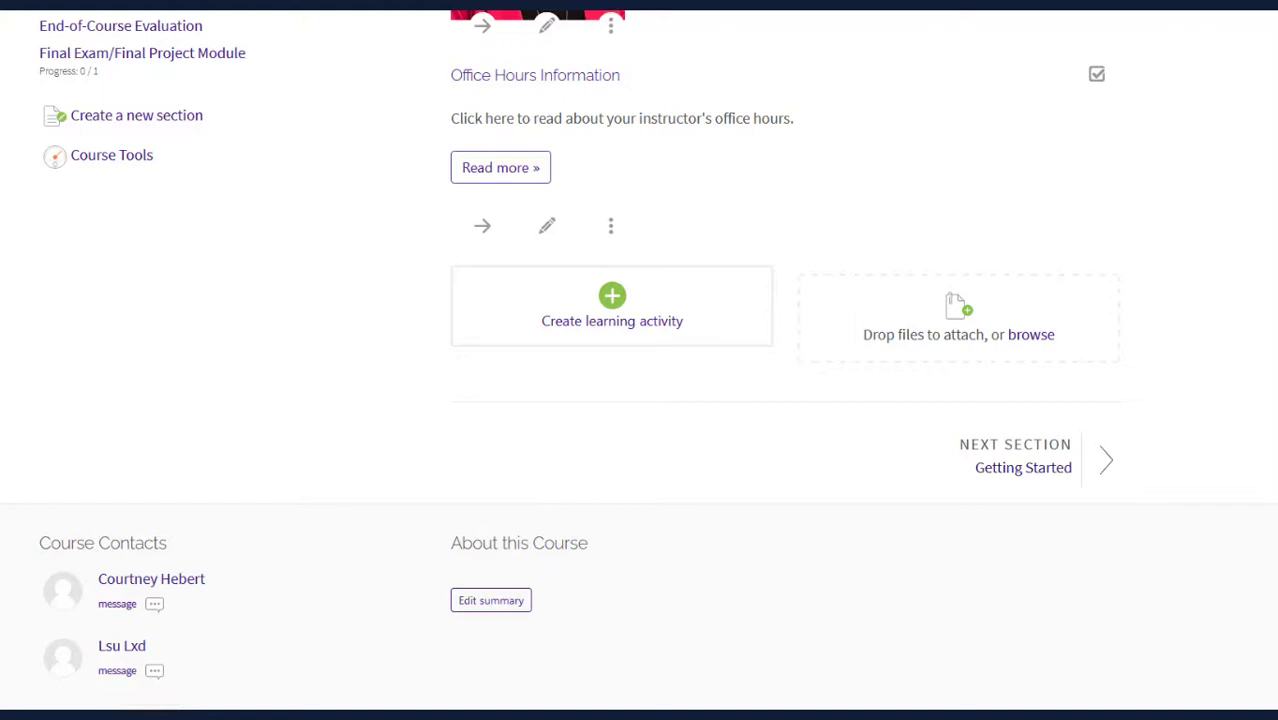
{"action": "scroll", "coordinate": [640, 360], "scroll_direction": "up", "scroll_amount": 5}
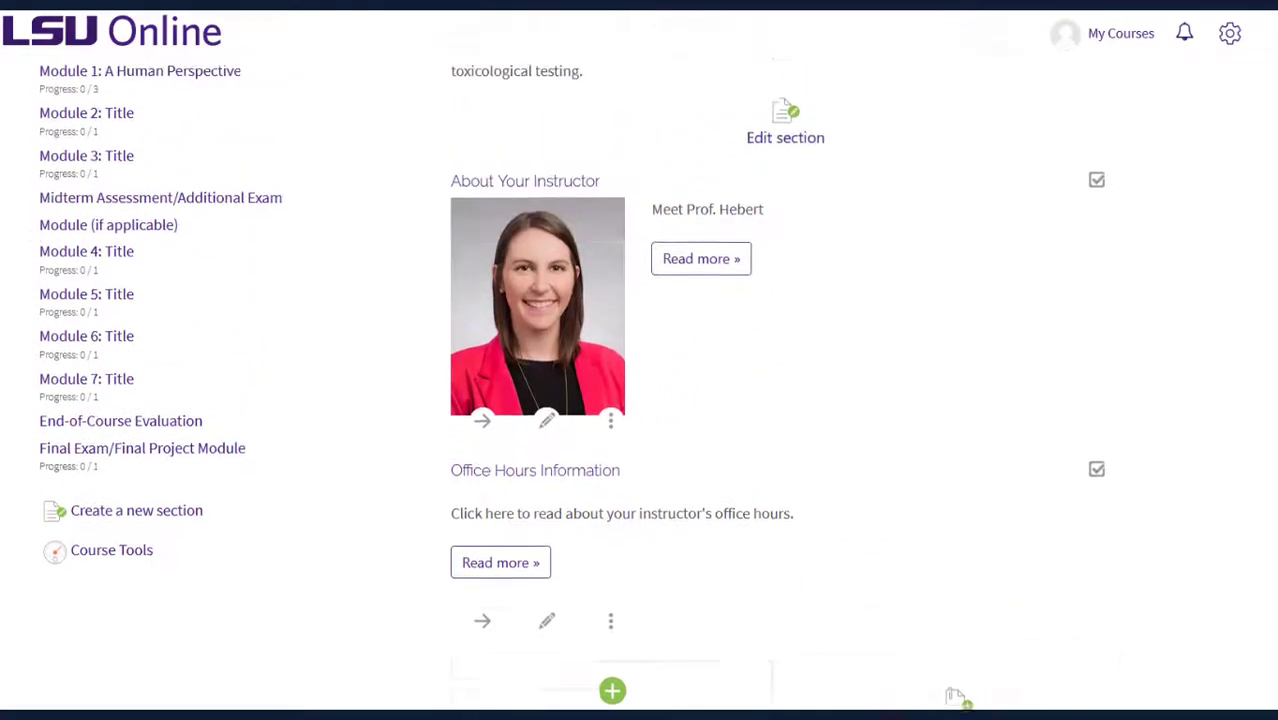
{"action": "scroll", "coordinate": [640, 360], "scroll_direction": "up", "scroll_amount": 1}
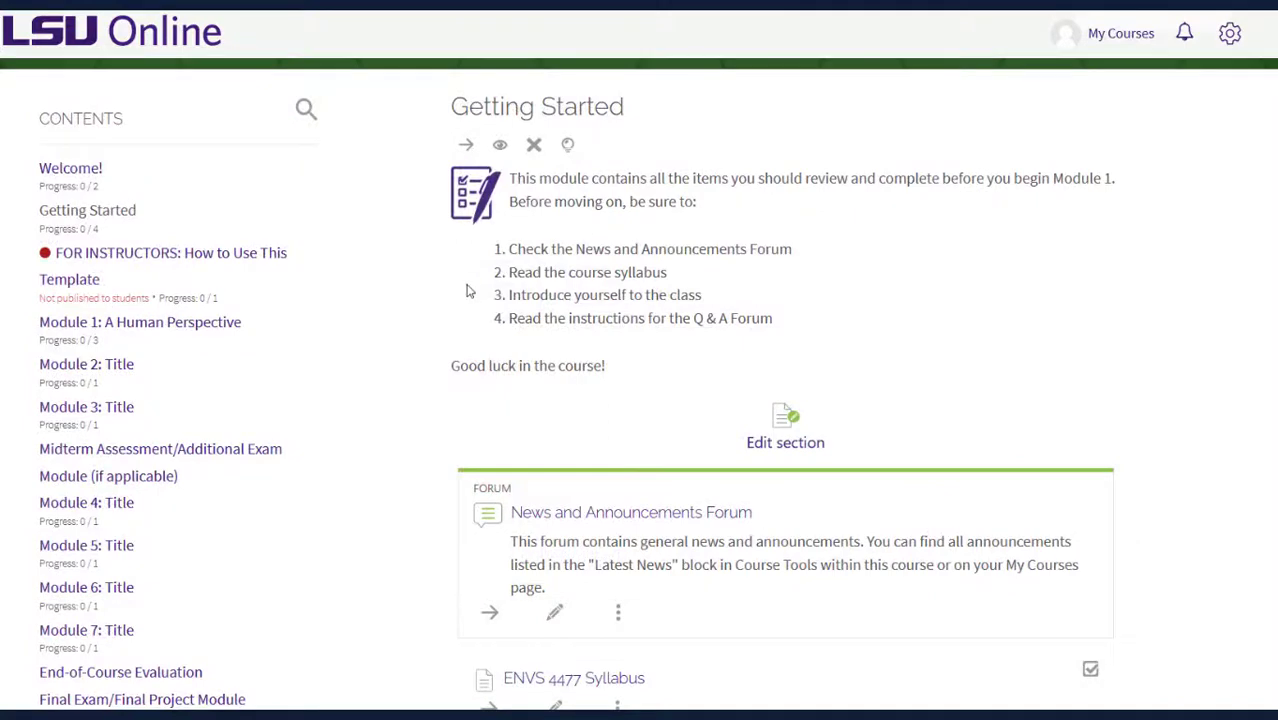
{"action": "scroll", "coordinate": [463, 294], "scroll_direction": "down", "scroll_amount": 3}
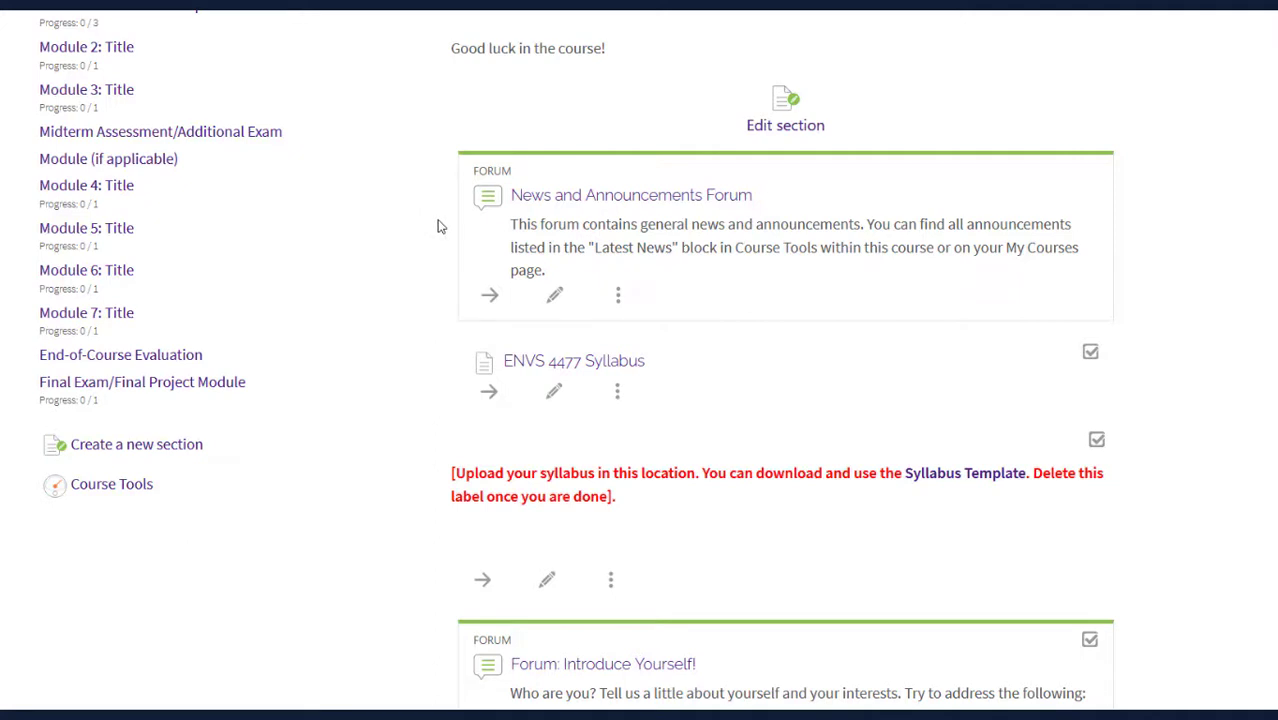
{"action": "scroll", "coordinate": [437, 227], "scroll_direction": "down", "scroll_amount": 1}
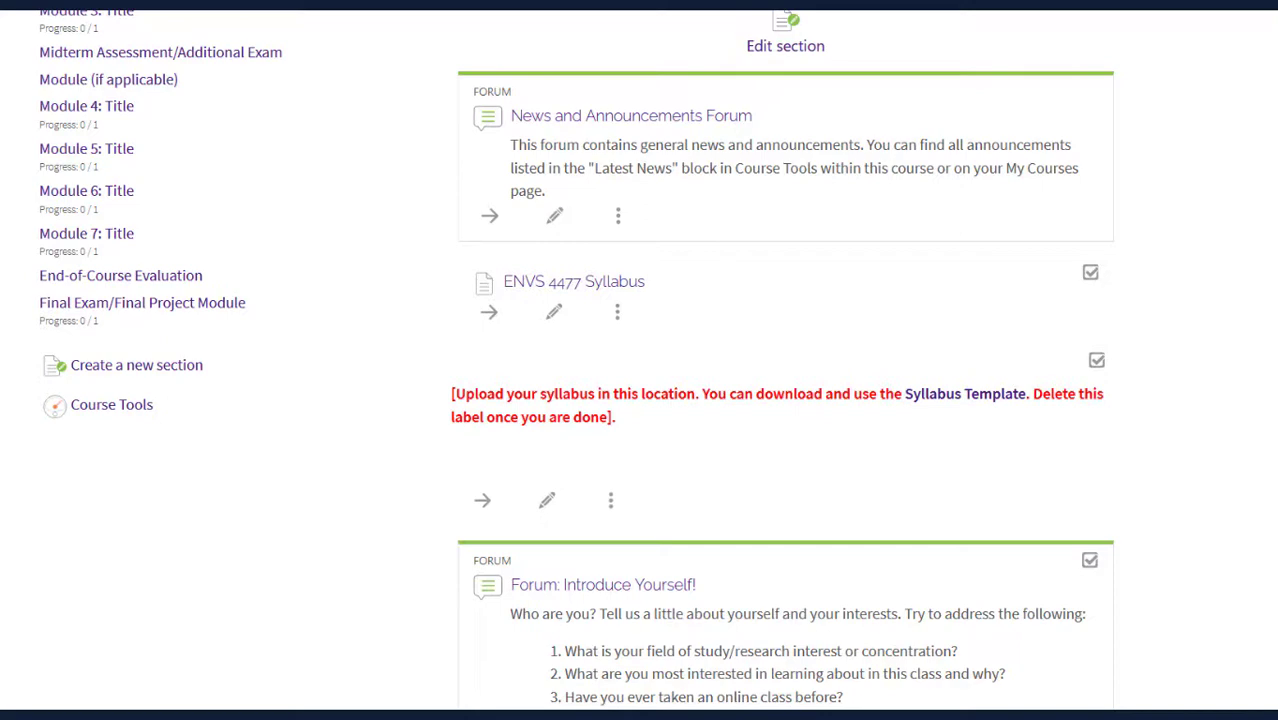
{"action": "scroll", "coordinate": [1275, 404], "scroll_direction": "down", "scroll_amount": 5}
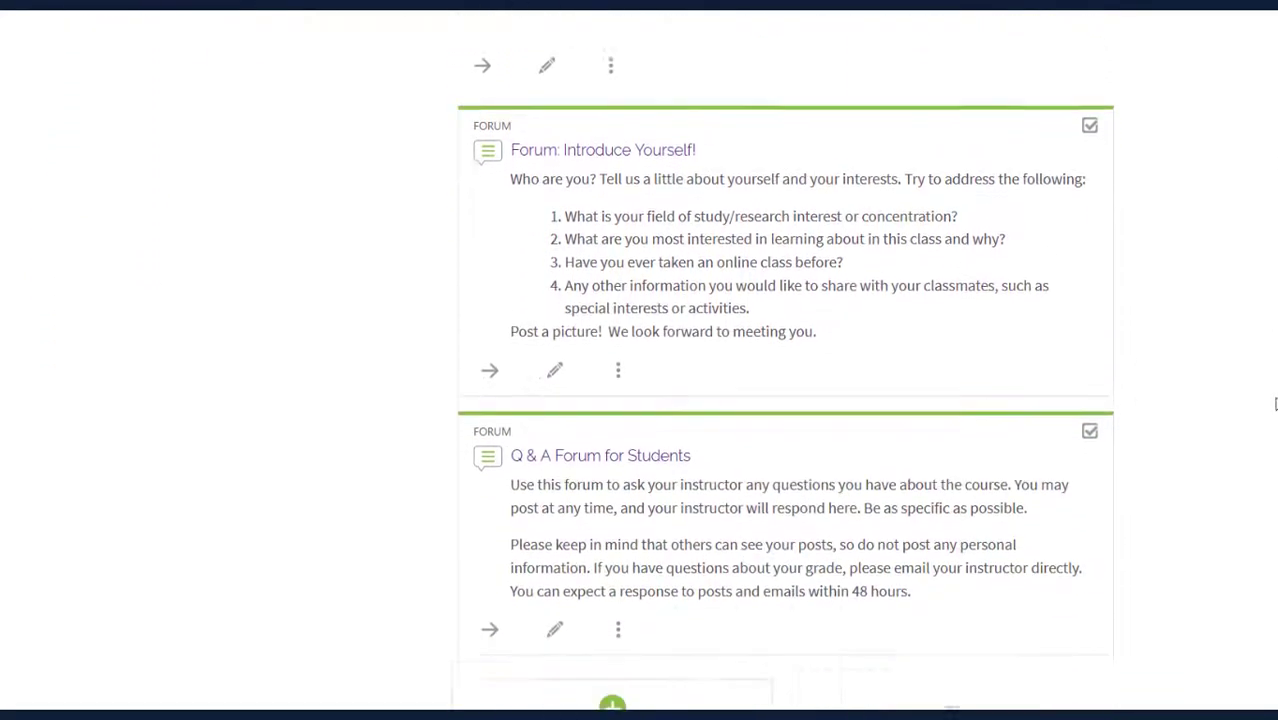
{"action": "scroll", "coordinate": [1275, 404], "scroll_direction": "down", "scroll_amount": 1}
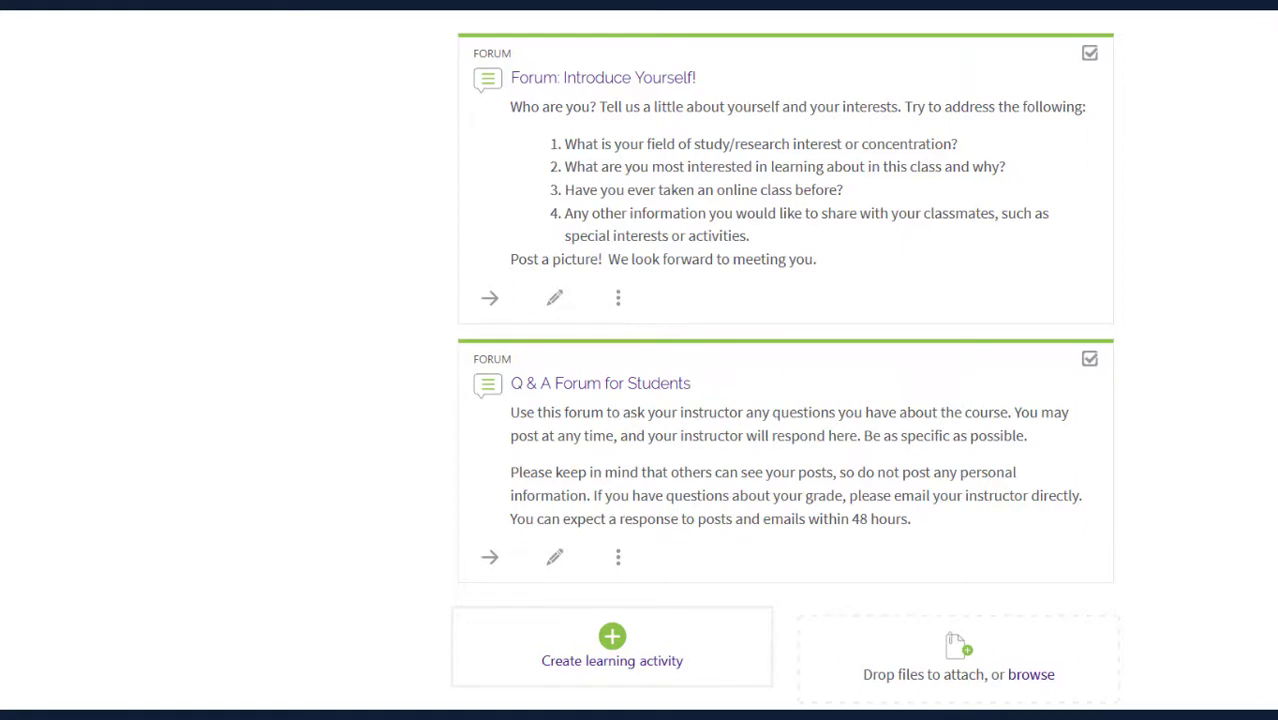
{"action": "scroll", "coordinate": [1252, 426], "scroll_direction": "down", "scroll_amount": 3}
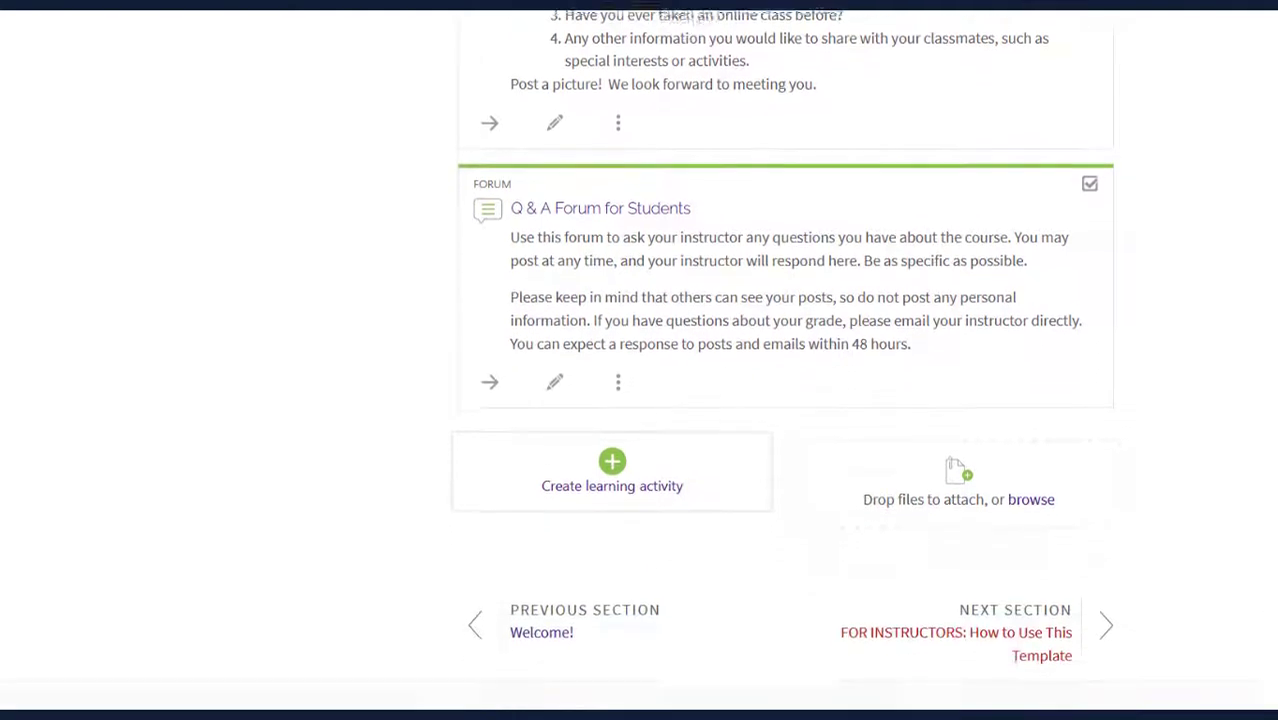
Open the FOR INSTRUCTORS: How to Use This Template section and toggle its student visibility
{"action": "left_click", "coordinate": [1047, 654]}
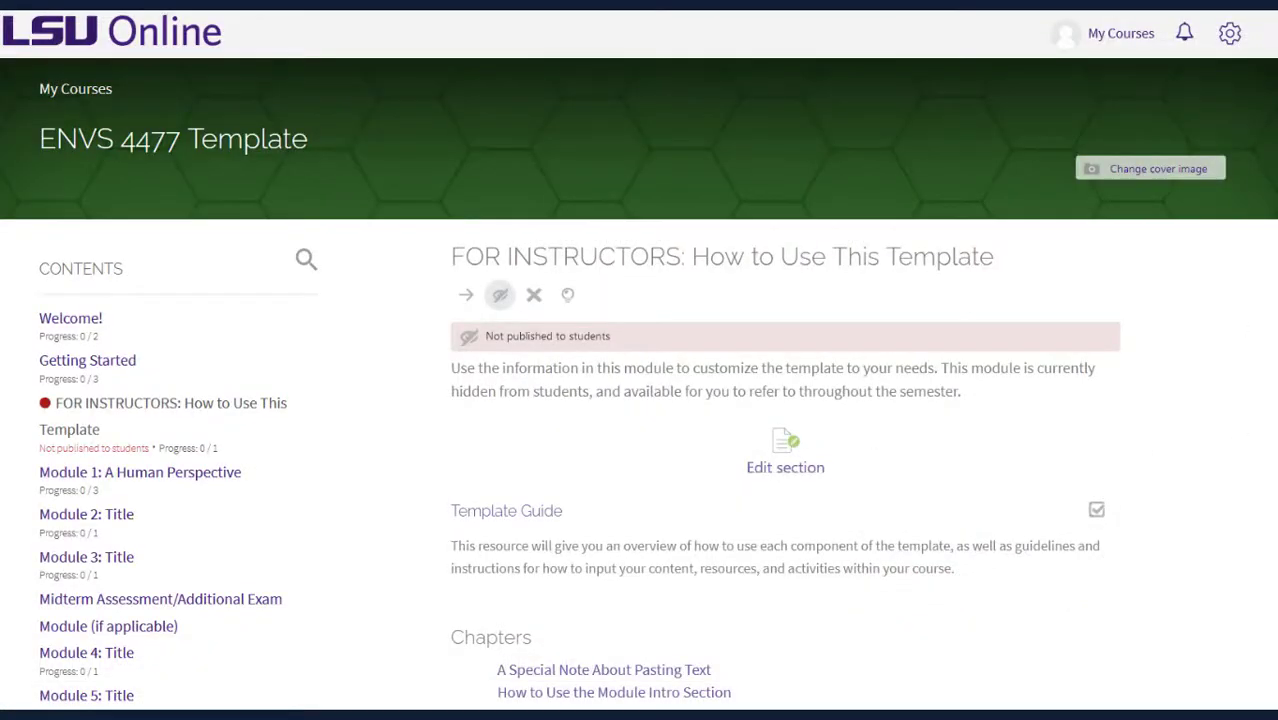
{"action": "scroll", "coordinate": [639, 385], "scroll_direction": "down", "scroll_amount": 3}
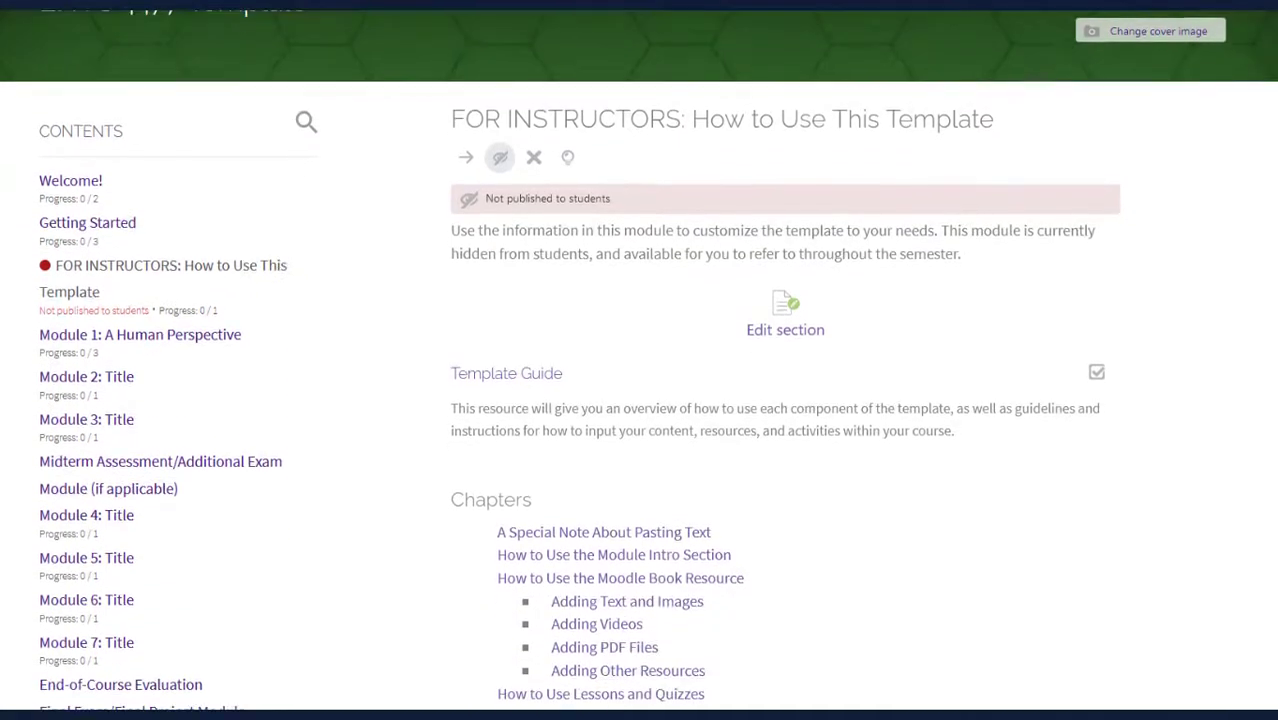
{"action": "scroll", "coordinate": [639, 385], "scroll_direction": "down", "scroll_amount": 2}
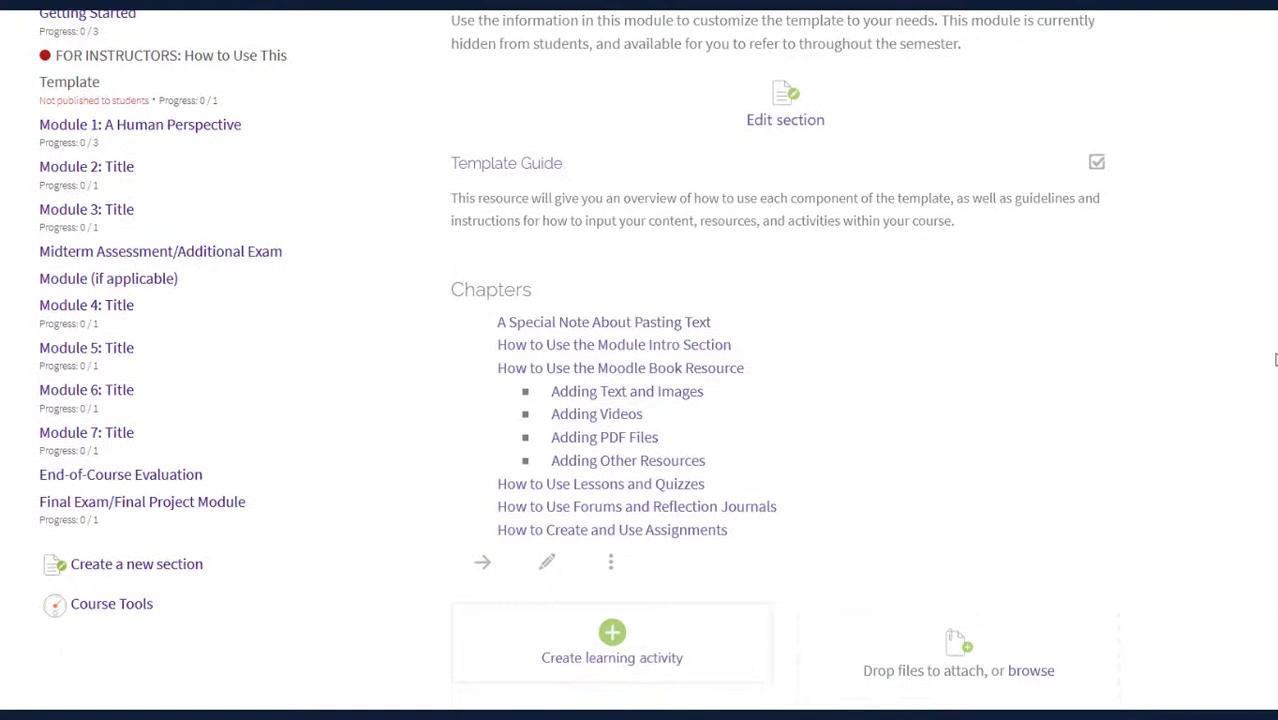
{"action": "scroll", "coordinate": [1271, 343], "scroll_direction": "up", "scroll_amount": 1}
{"action": "scroll", "coordinate": [1271, 343], "scroll_direction": "up", "scroll_amount": 3}
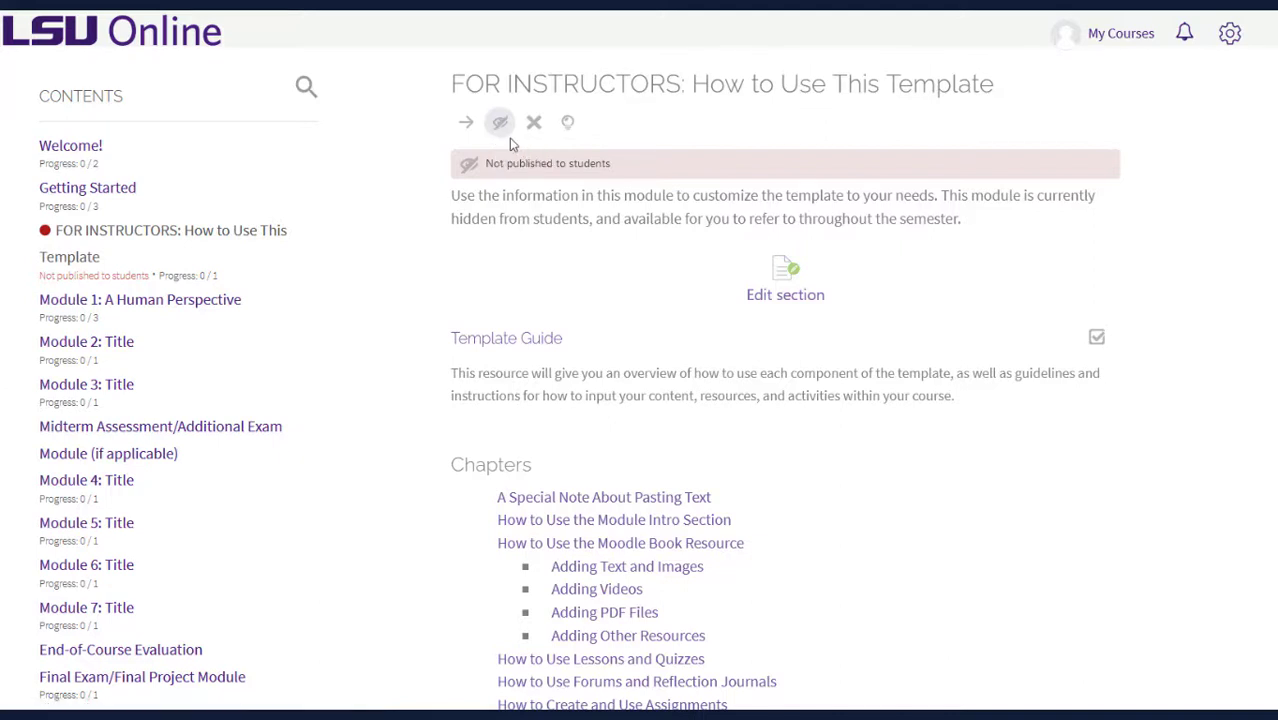
{"action": "left_click", "coordinate": [501, 136]}
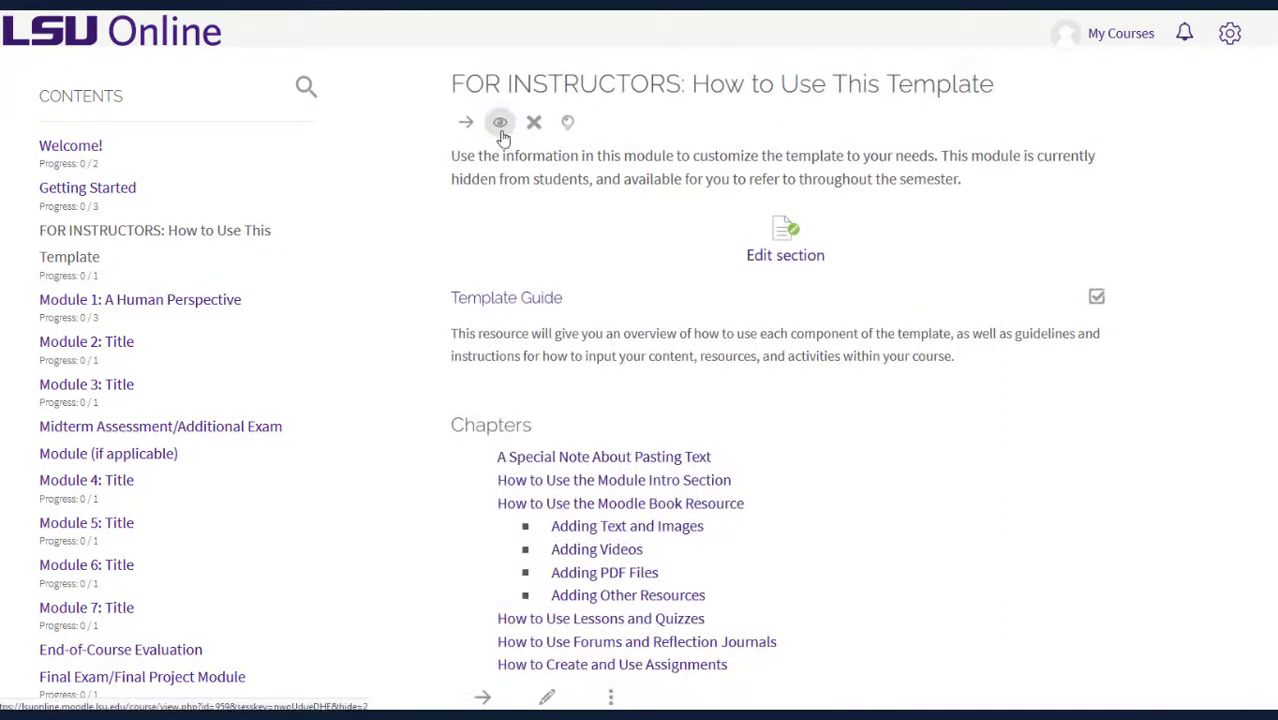
{"action": "left_click", "coordinate": [501, 128]}
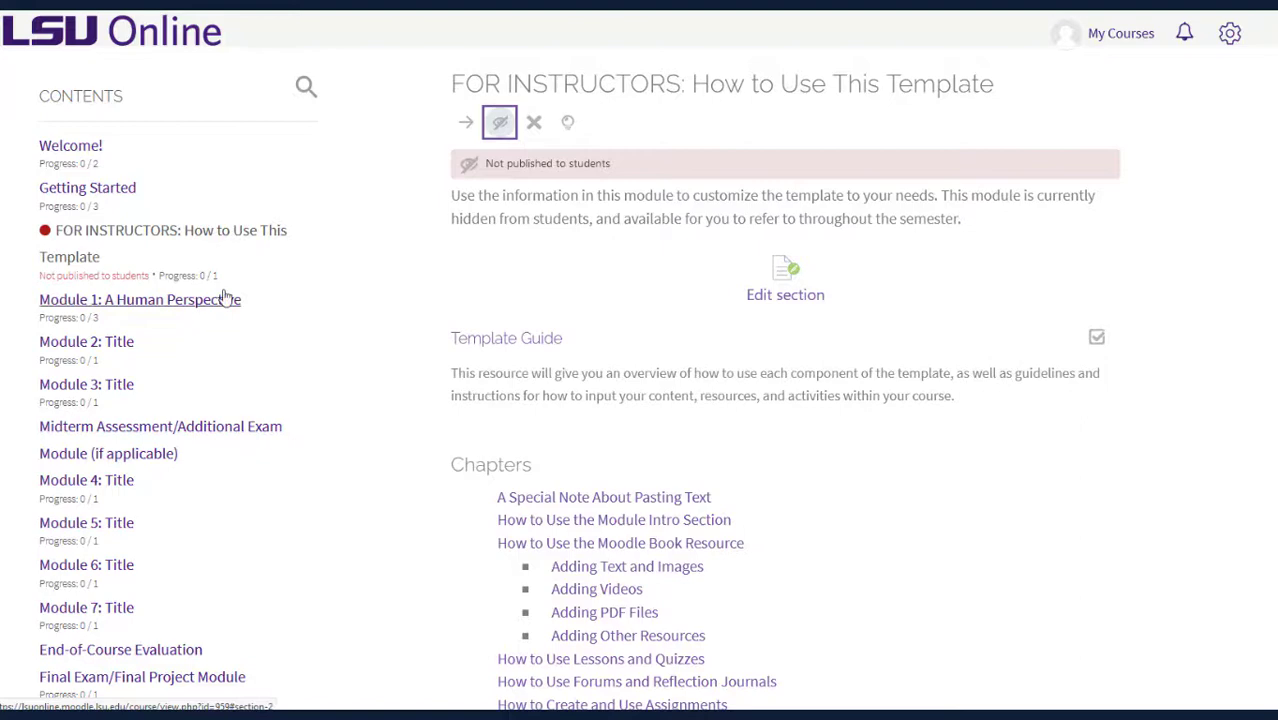
{"action": "left_click", "coordinate": [224, 305]}
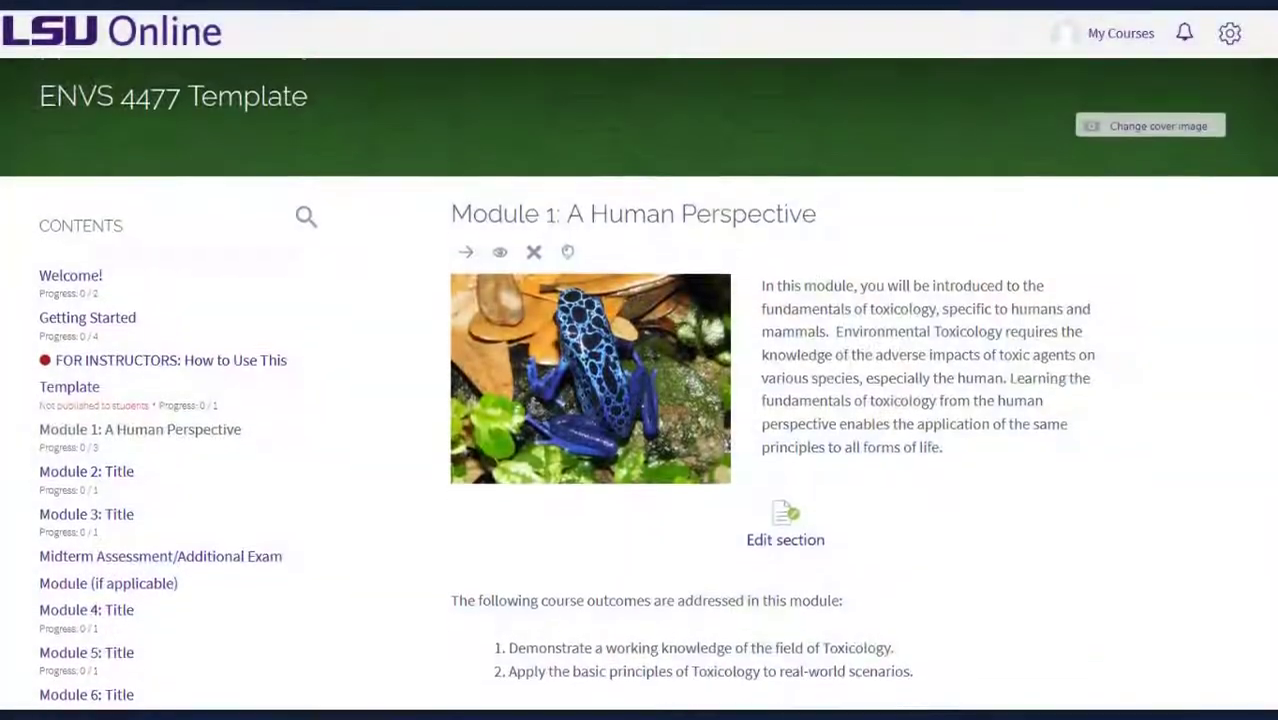
{"action": "scroll", "coordinate": [639, 360], "scroll_direction": "down", "scroll_amount": 3}
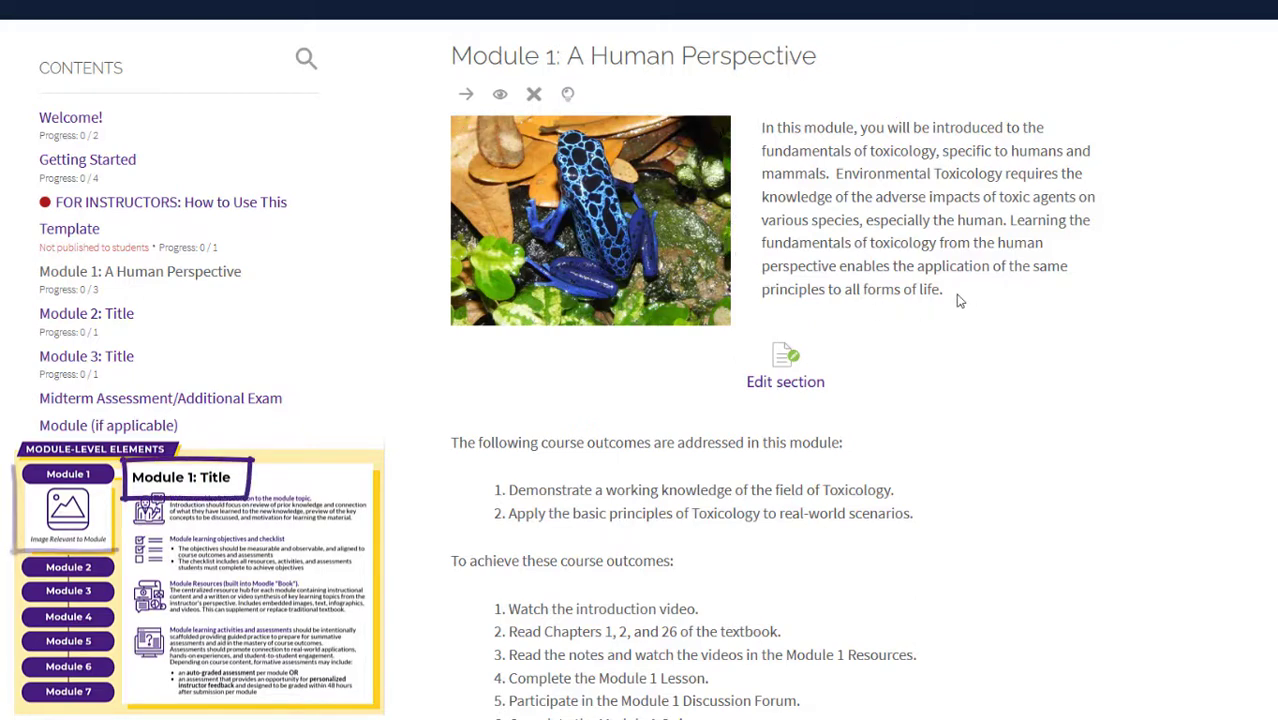
{"action": "scroll", "coordinate": [958, 300], "scroll_direction": "down", "scroll_amount": 3}
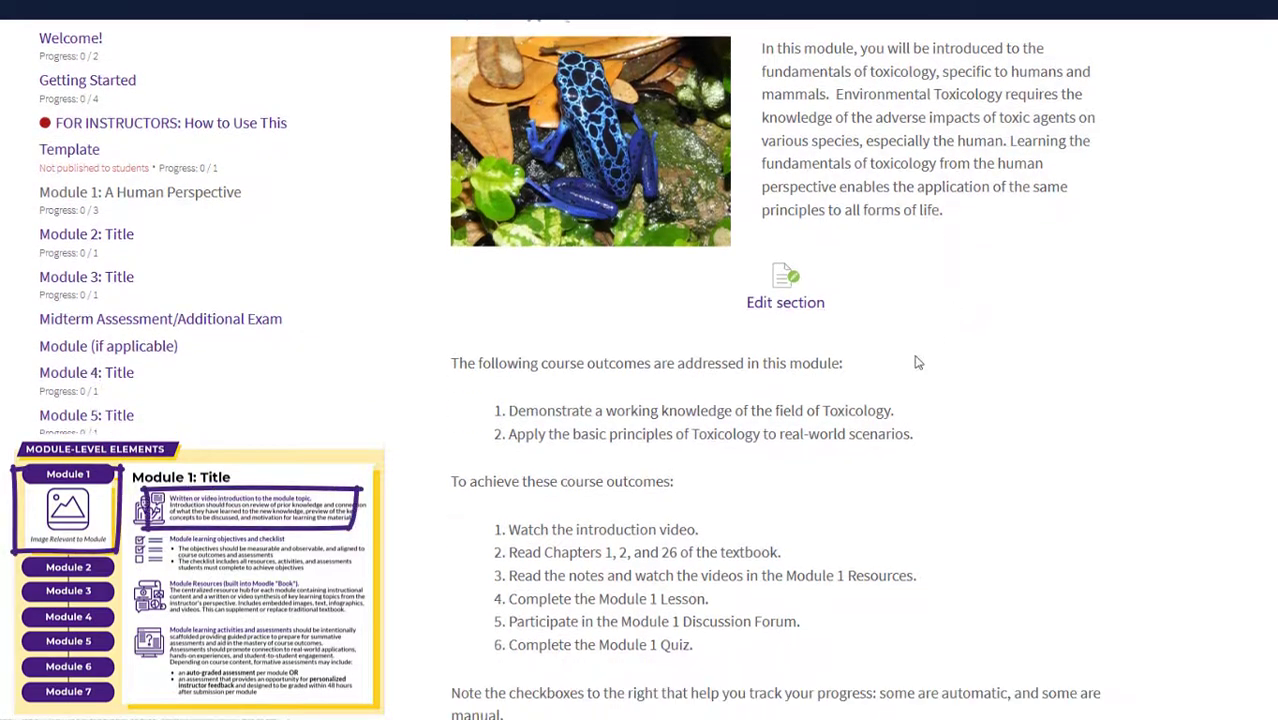
{"action": "scroll", "coordinate": [800, 360], "scroll_direction": "down", "scroll_amount": 3}
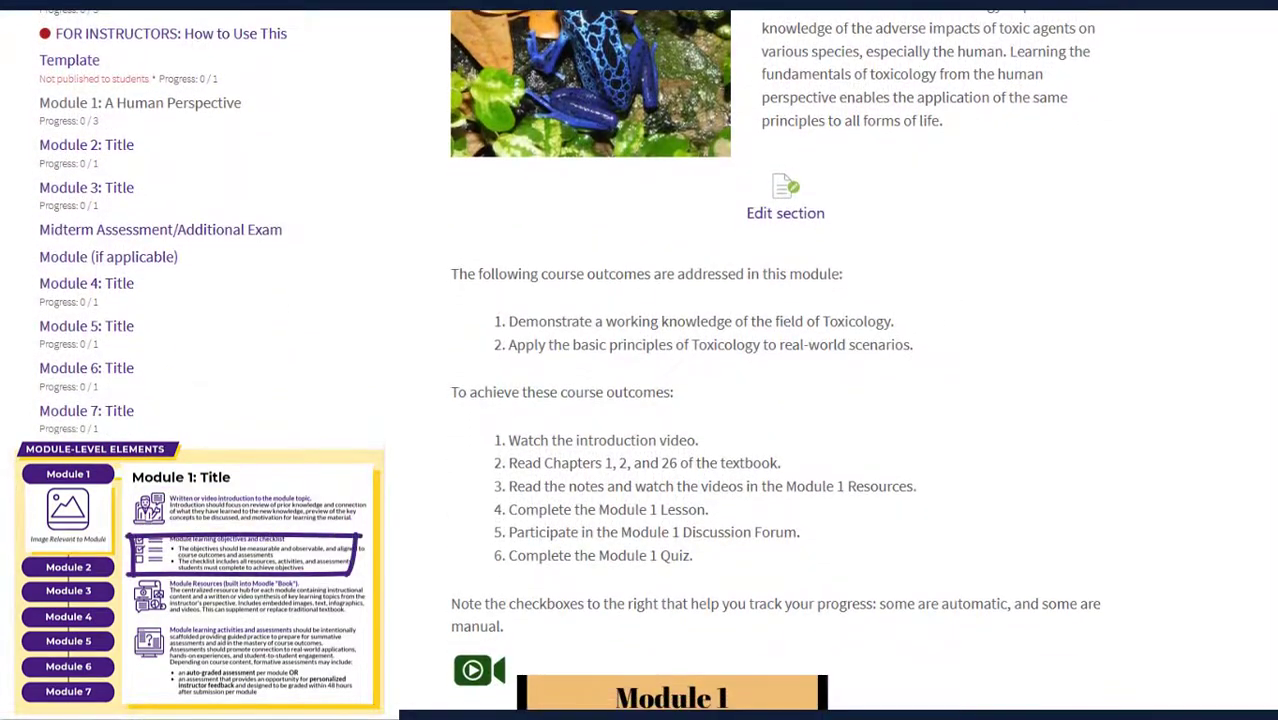
{"action": "scroll", "coordinate": [800, 360], "scroll_direction": "down", "scroll_amount": 4}
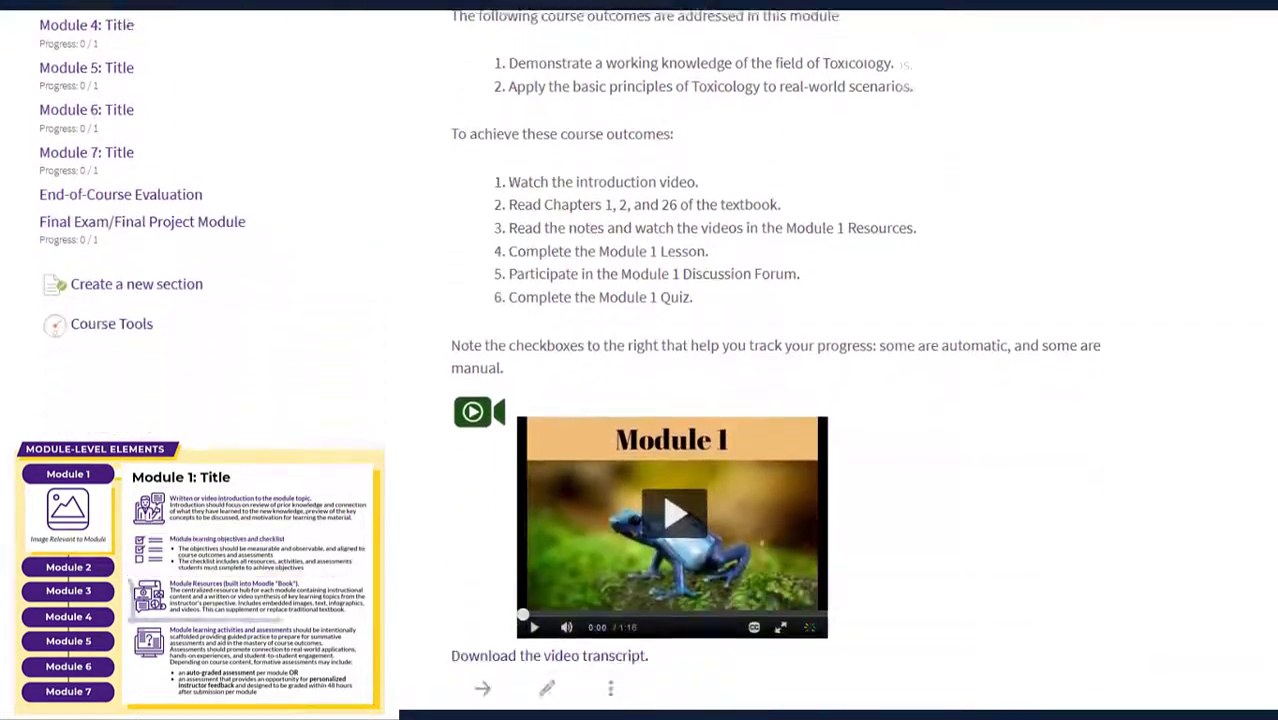
{"action": "scroll", "coordinate": [1275, 301], "scroll_direction": "down", "scroll_amount": 3}
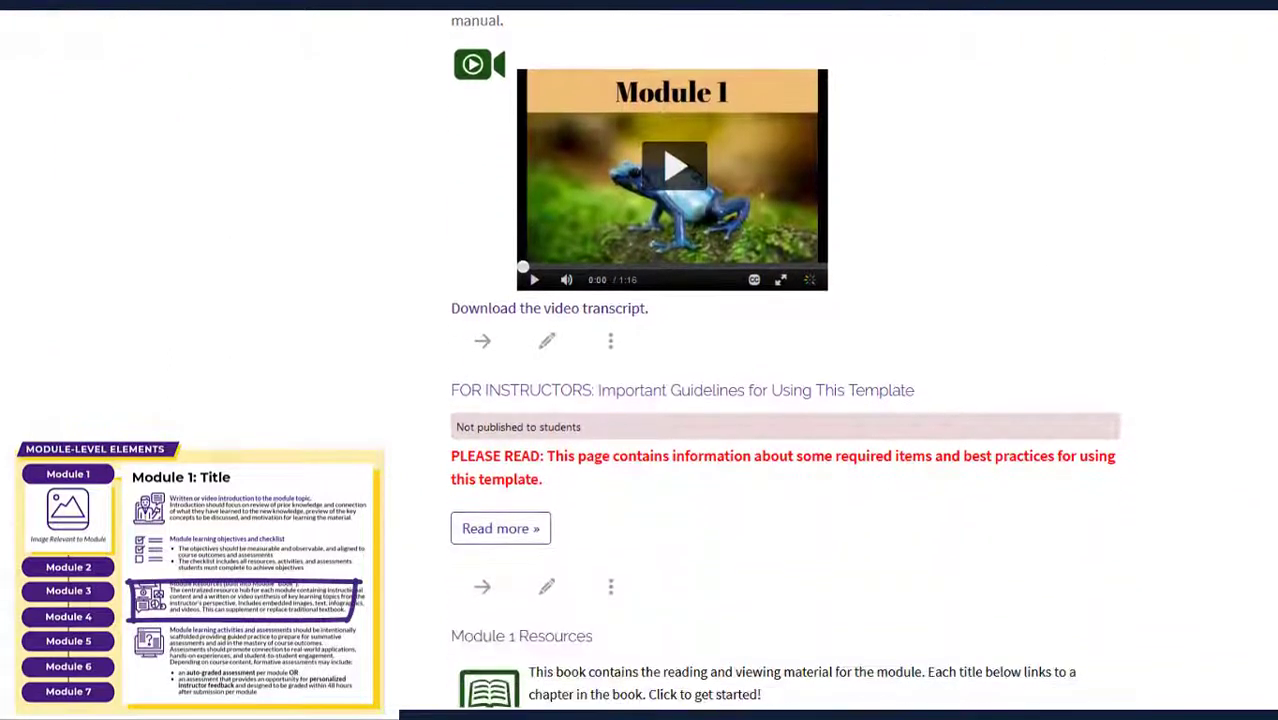
{"action": "scroll", "coordinate": [1275, 301], "scroll_direction": "down", "scroll_amount": 3}
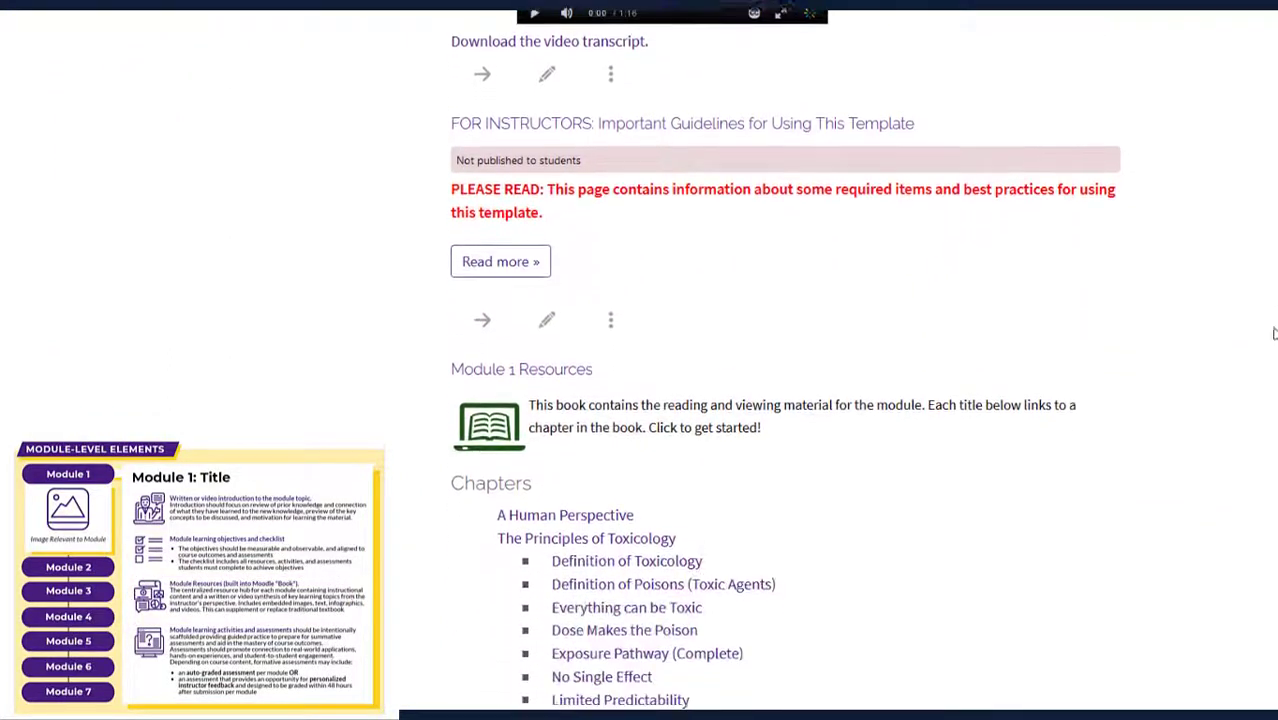
{"action": "scroll", "coordinate": [1272, 357], "scroll_direction": "down", "scroll_amount": 3}
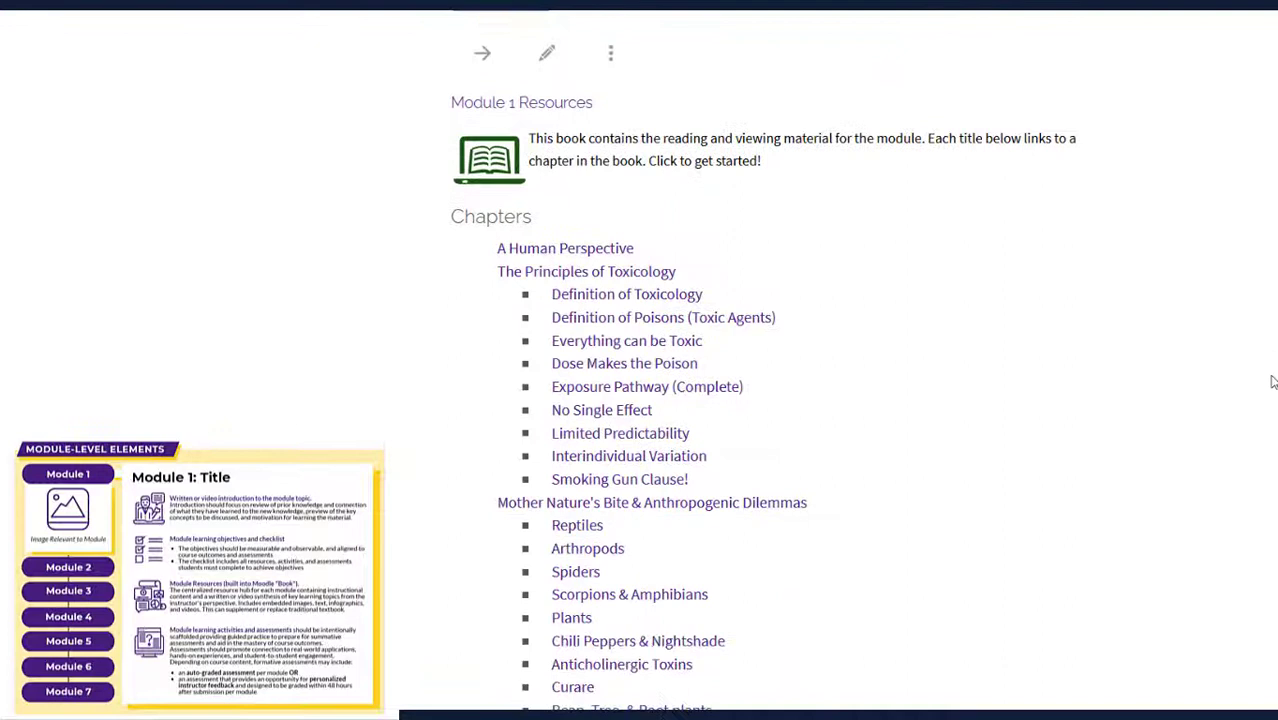
{"action": "scroll", "coordinate": [1267, 406], "scroll_direction": "down", "scroll_amount": 1}
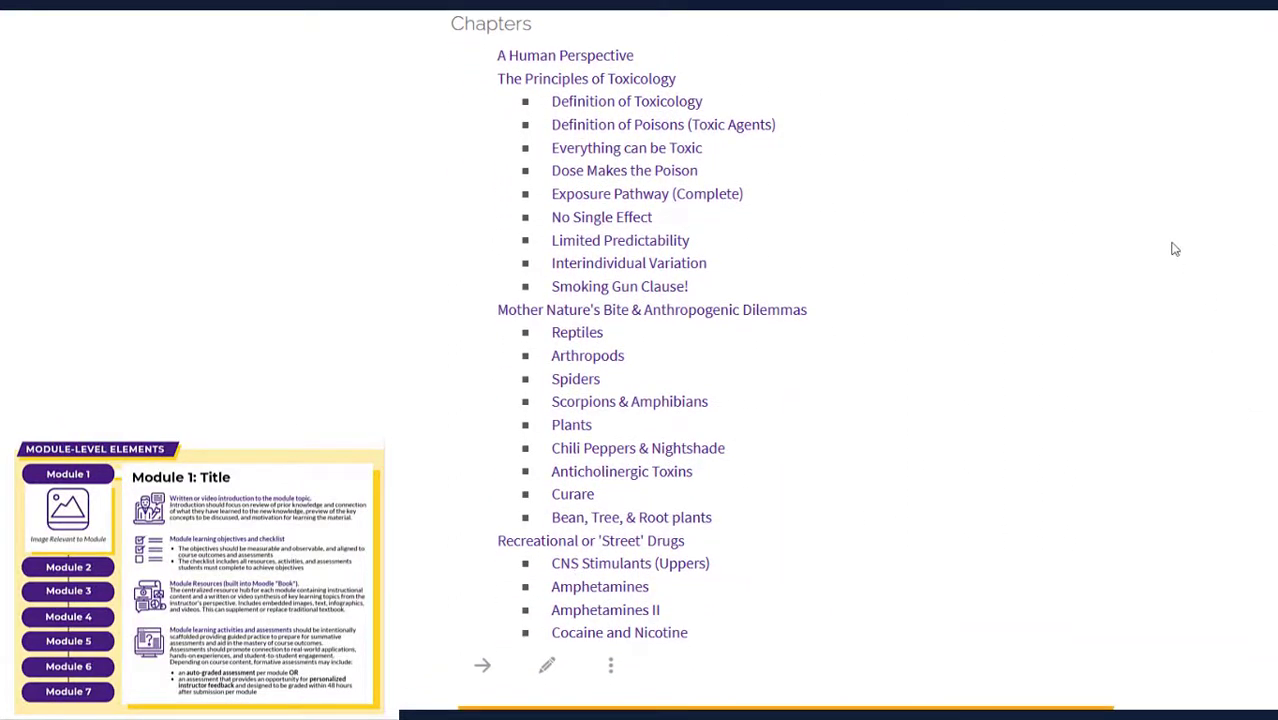
Preview the Definition of Toxicology chapter, then return to Module 1 and scroll through it
{"action": "left_click", "coordinate": [672, 112]}
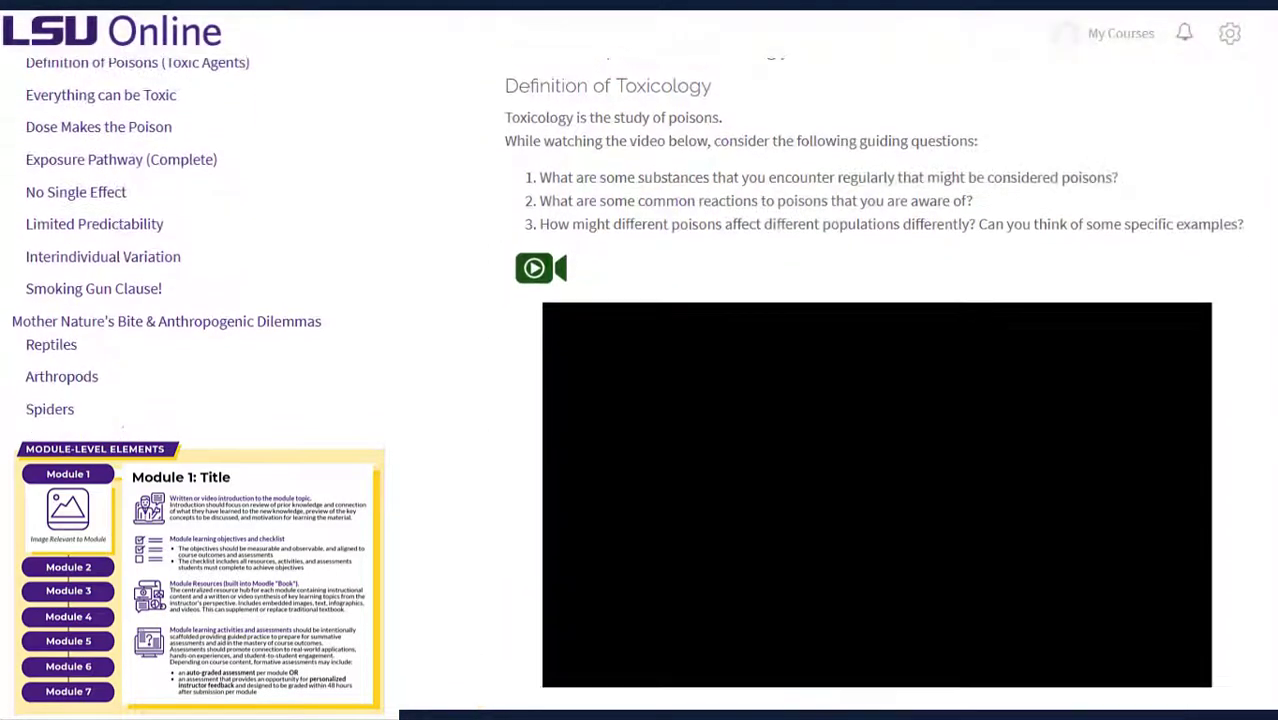
{"action": "scroll", "coordinate": [640, 300], "scroll_direction": "up", "scroll_amount": 3}
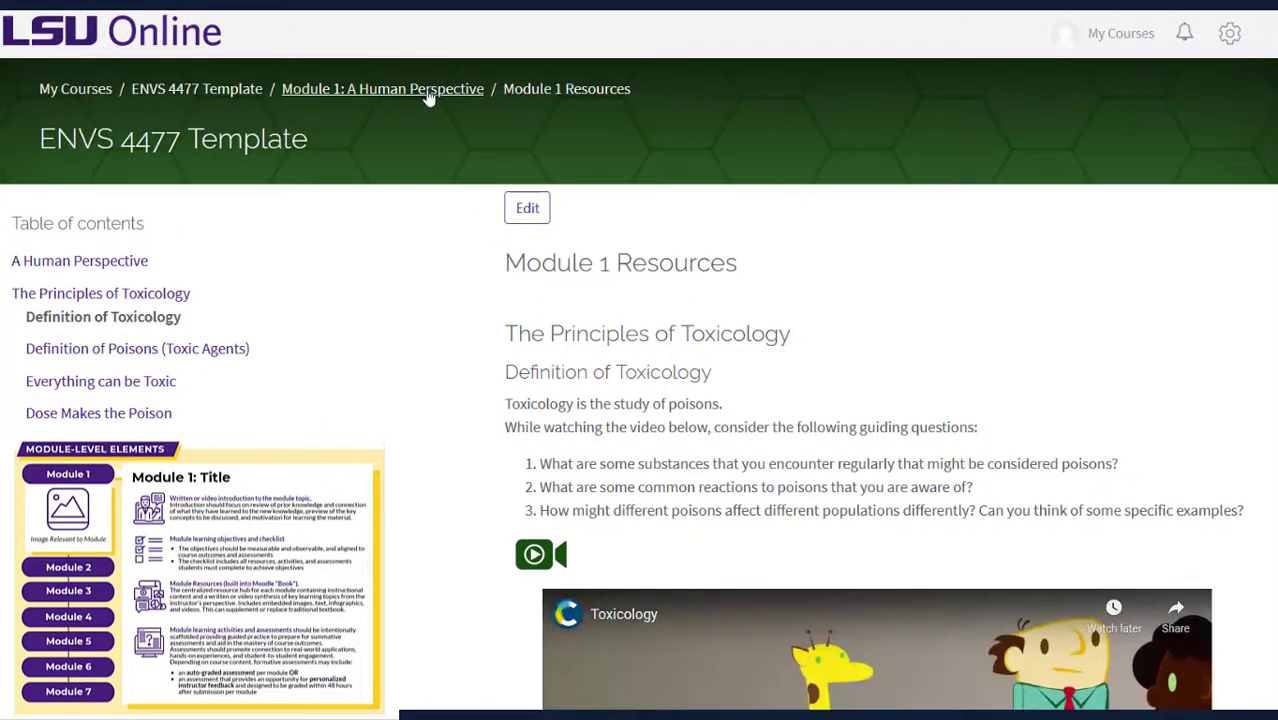
{"action": "left_click", "coordinate": [428, 92]}
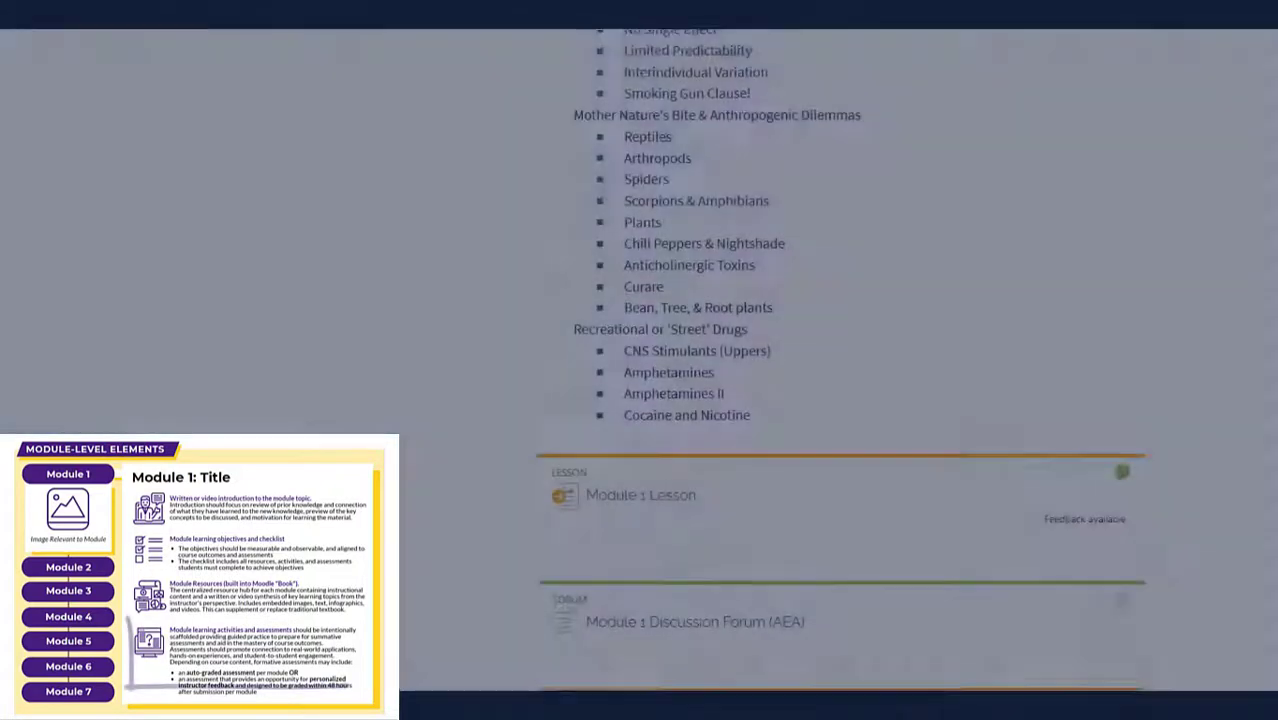
{"action": "scroll", "coordinate": [840, 360], "scroll_direction": "down", "scroll_amount": 3}
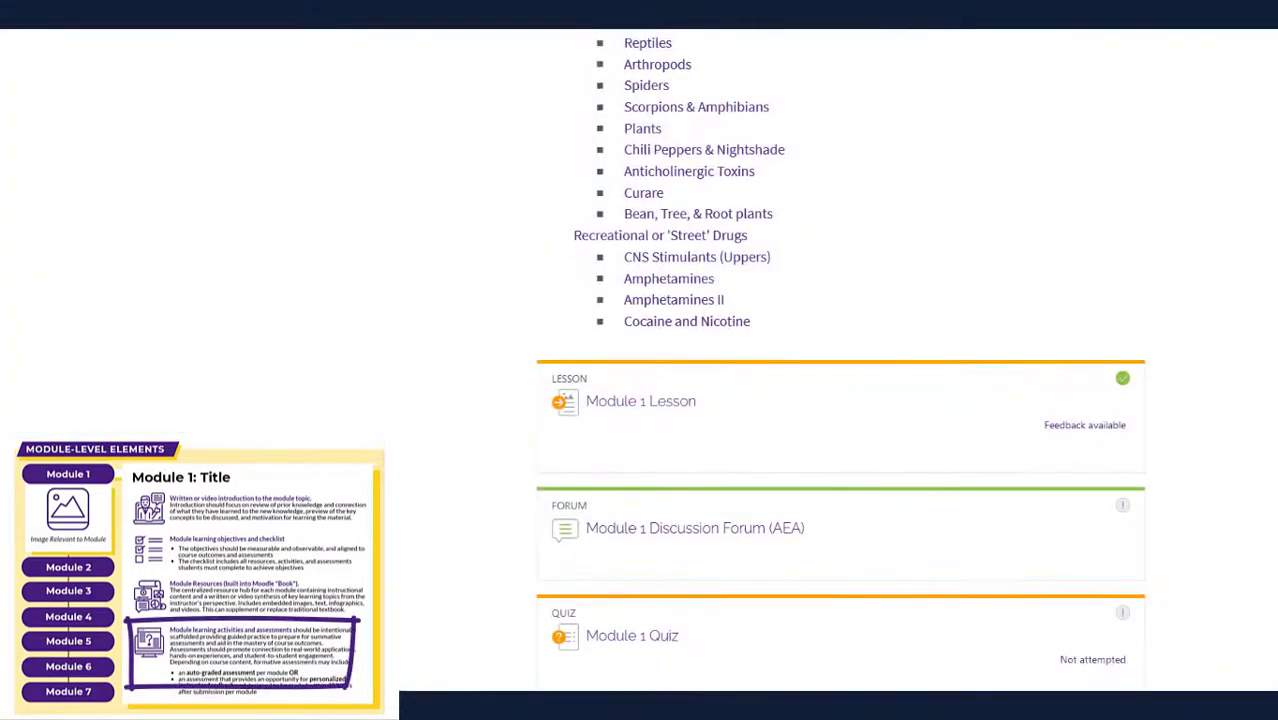
{"action": "scroll", "coordinate": [840, 400], "scroll_direction": "down", "scroll_amount": 1}
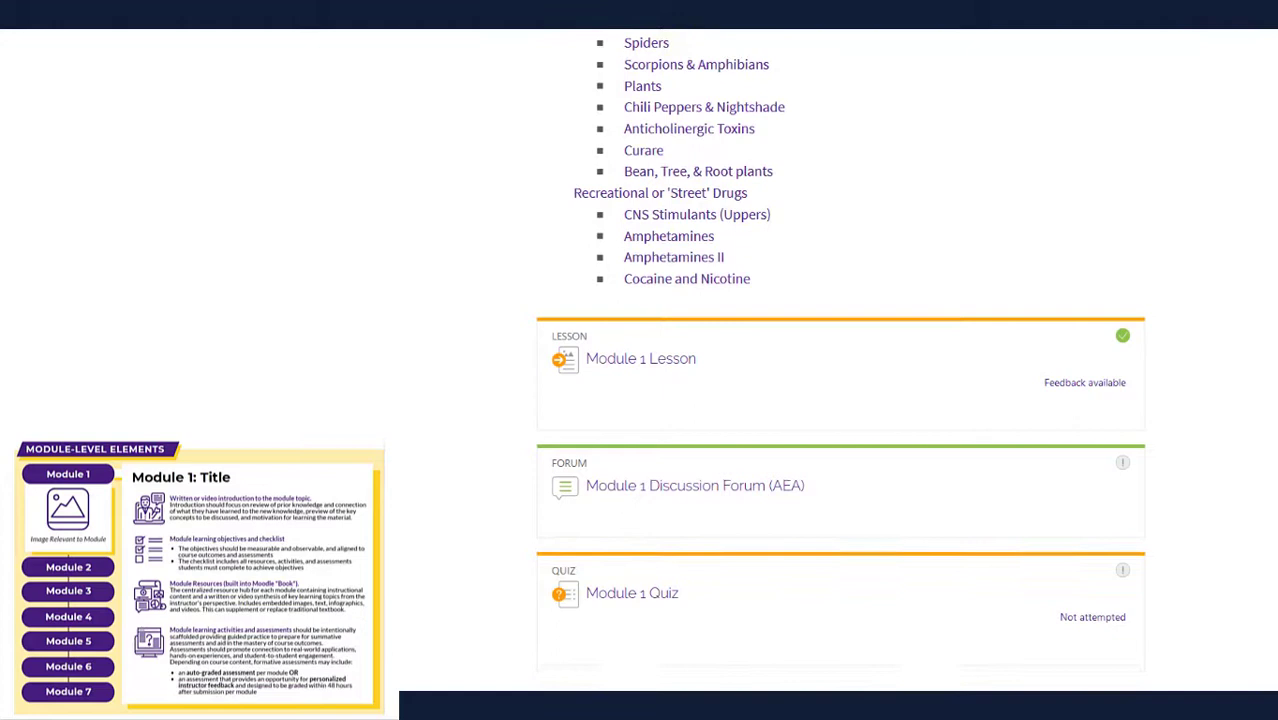
{"action": "scroll", "coordinate": [840, 360], "scroll_direction": "up", "scroll_amount": 5}
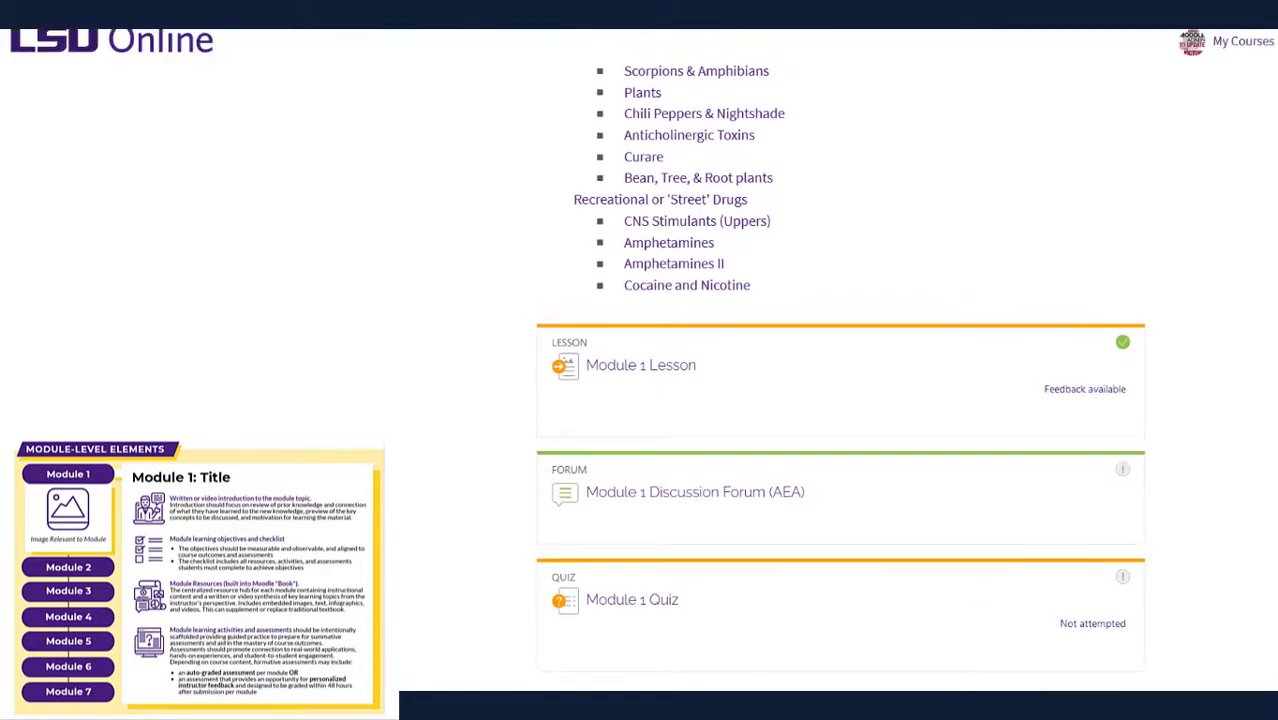
{"action": "scroll", "coordinate": [840, 360], "scroll_direction": "up", "scroll_amount": 10}
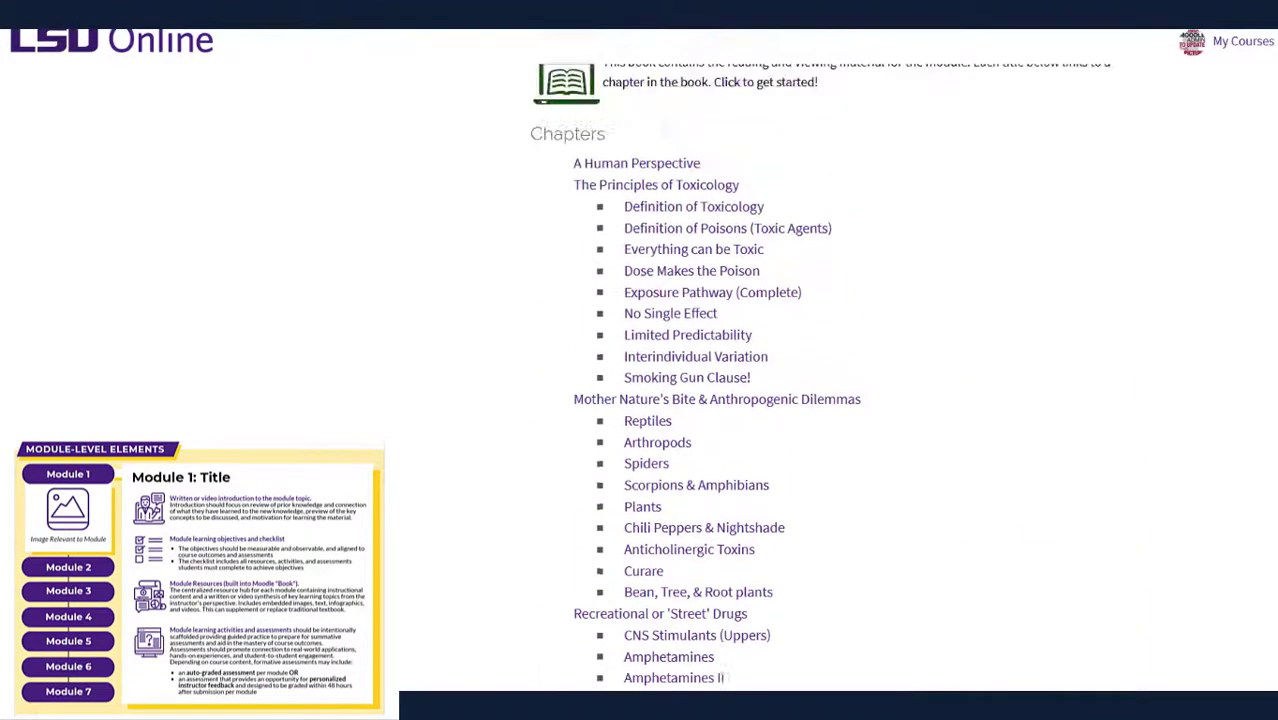
{"action": "scroll", "coordinate": [840, 360], "scroll_direction": "up", "scroll_amount": 5}
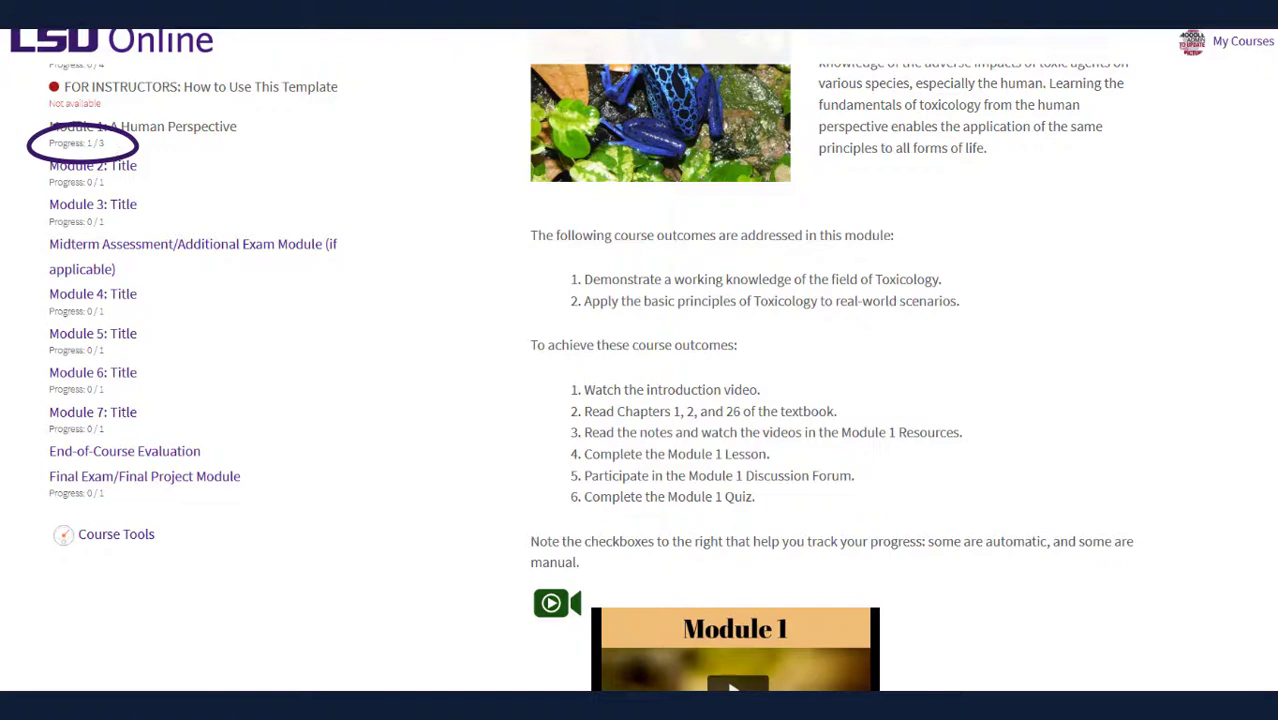
{"action": "scroll", "coordinate": [640, 360], "scroll_direction": "down", "scroll_amount": 8}
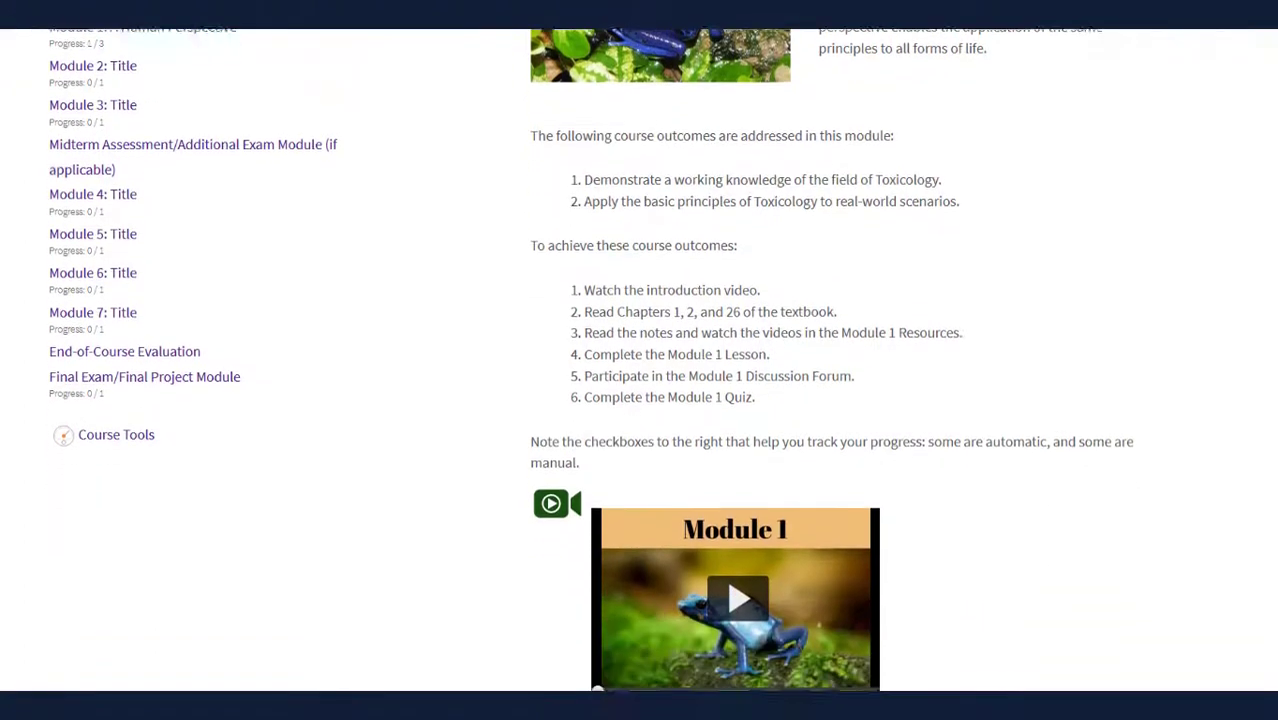
{"action": "scroll", "coordinate": [640, 360], "scroll_direction": "down", "scroll_amount": 9}
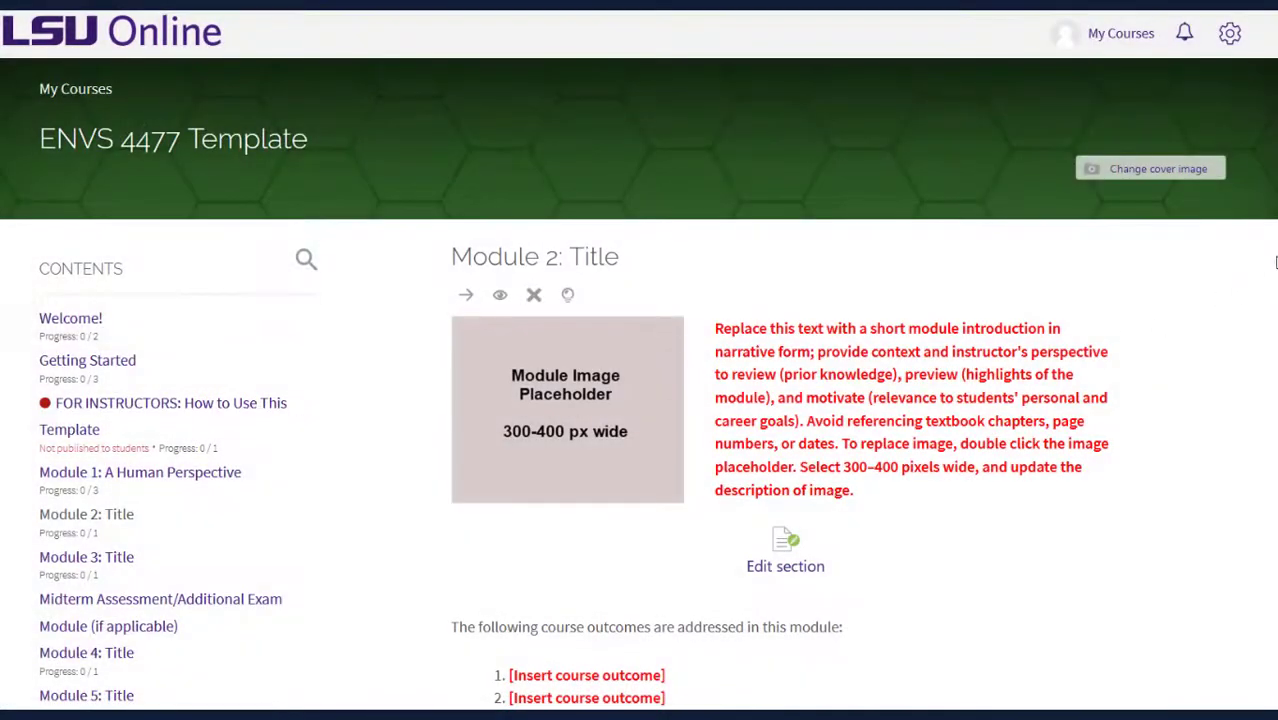
Scroll through the Module 2: Title placeholder content and back up
{"action": "scroll", "coordinate": [639, 384], "scroll_direction": "down", "scroll_amount": 2}
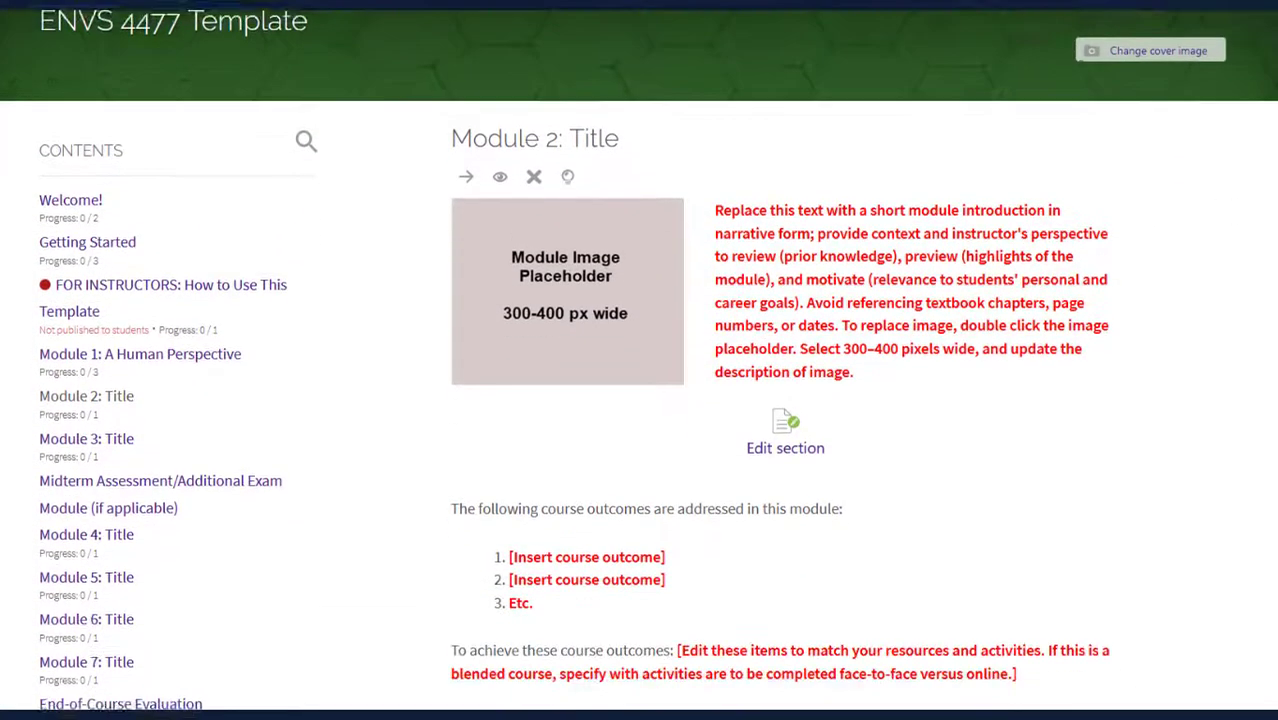
{"action": "scroll", "coordinate": [639, 384], "scroll_direction": "down", "scroll_amount": 2}
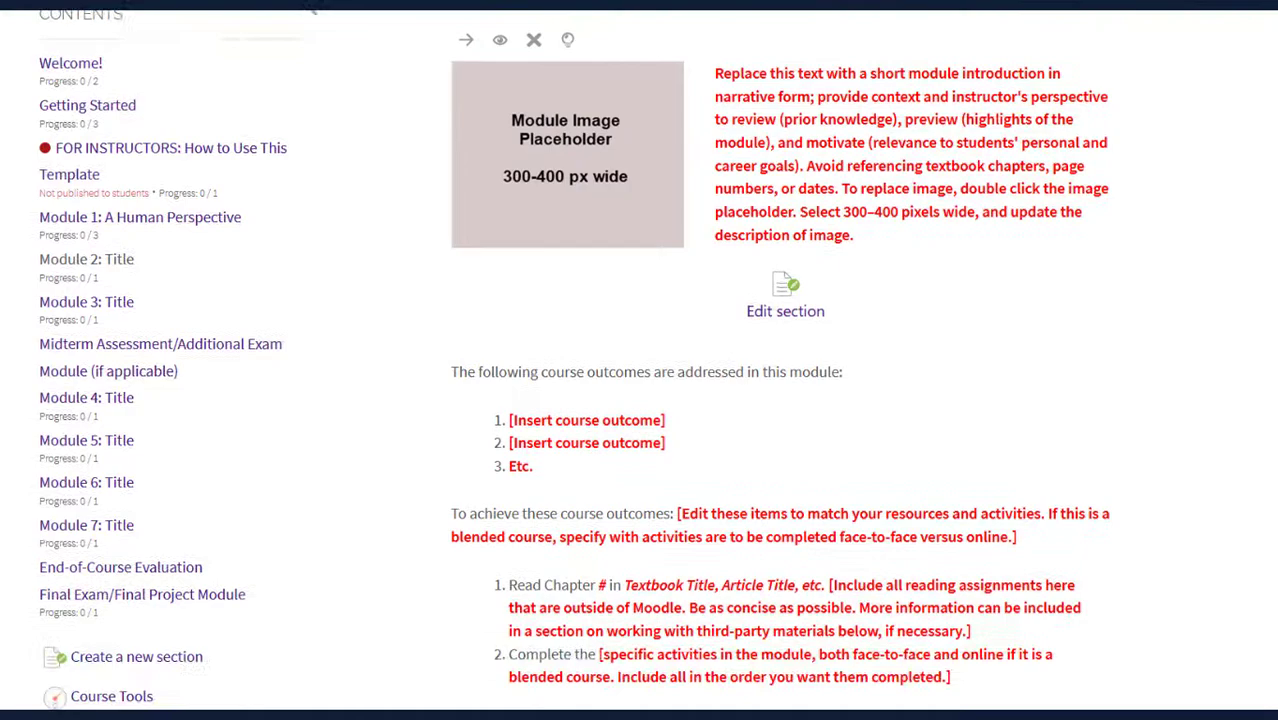
{"action": "scroll", "coordinate": [639, 384], "scroll_direction": "down", "scroll_amount": 2}
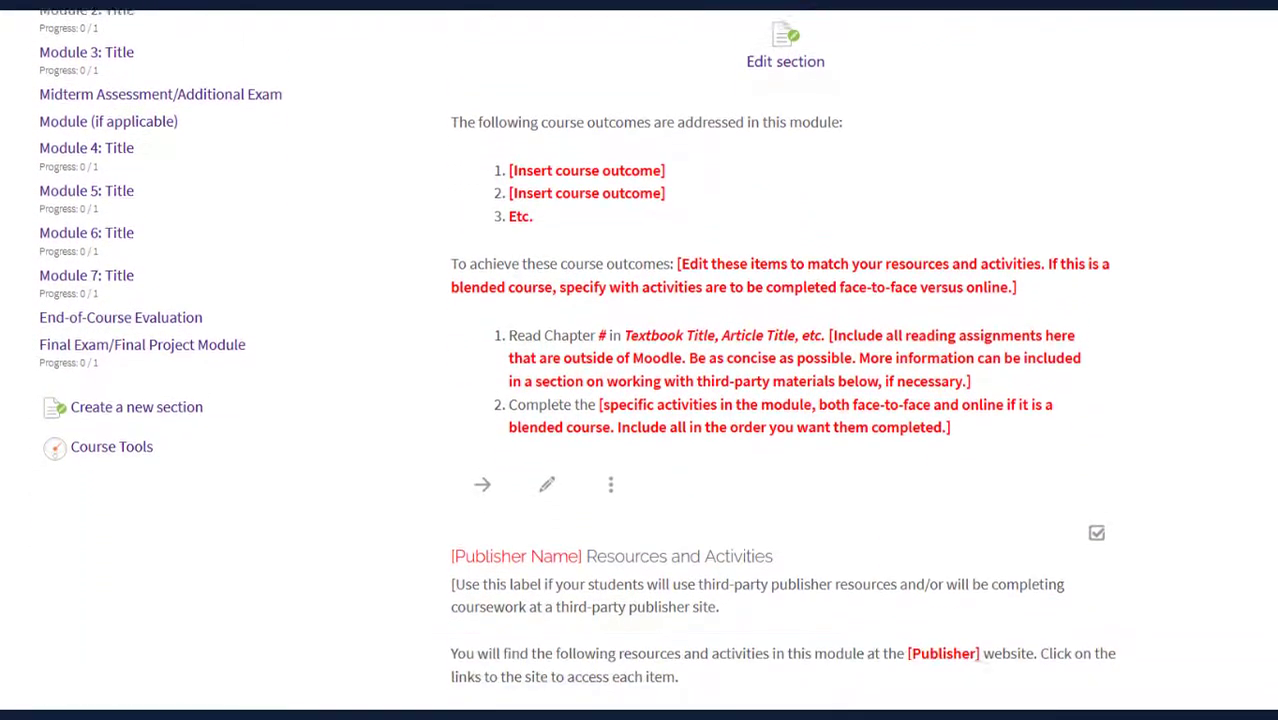
{"action": "scroll", "coordinate": [639, 384], "scroll_direction": "down", "scroll_amount": 1}
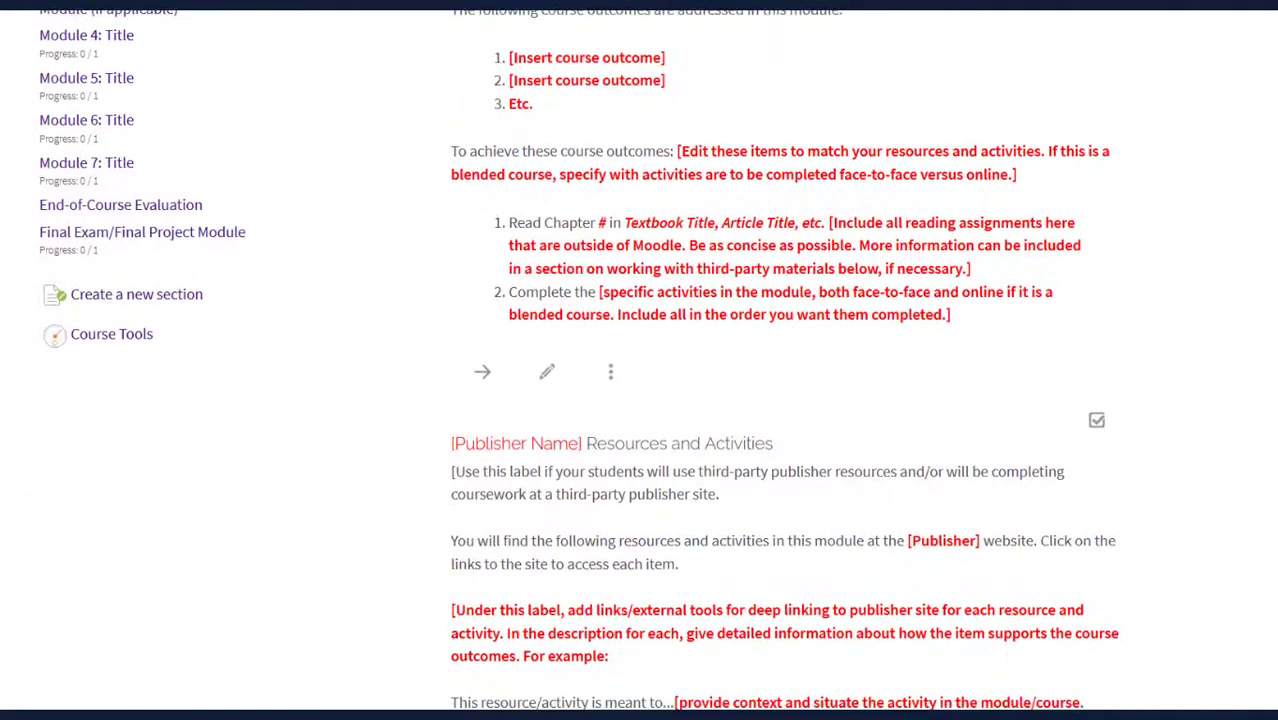
{"action": "scroll", "coordinate": [1265, 360], "scroll_direction": "down", "scroll_amount": 2}
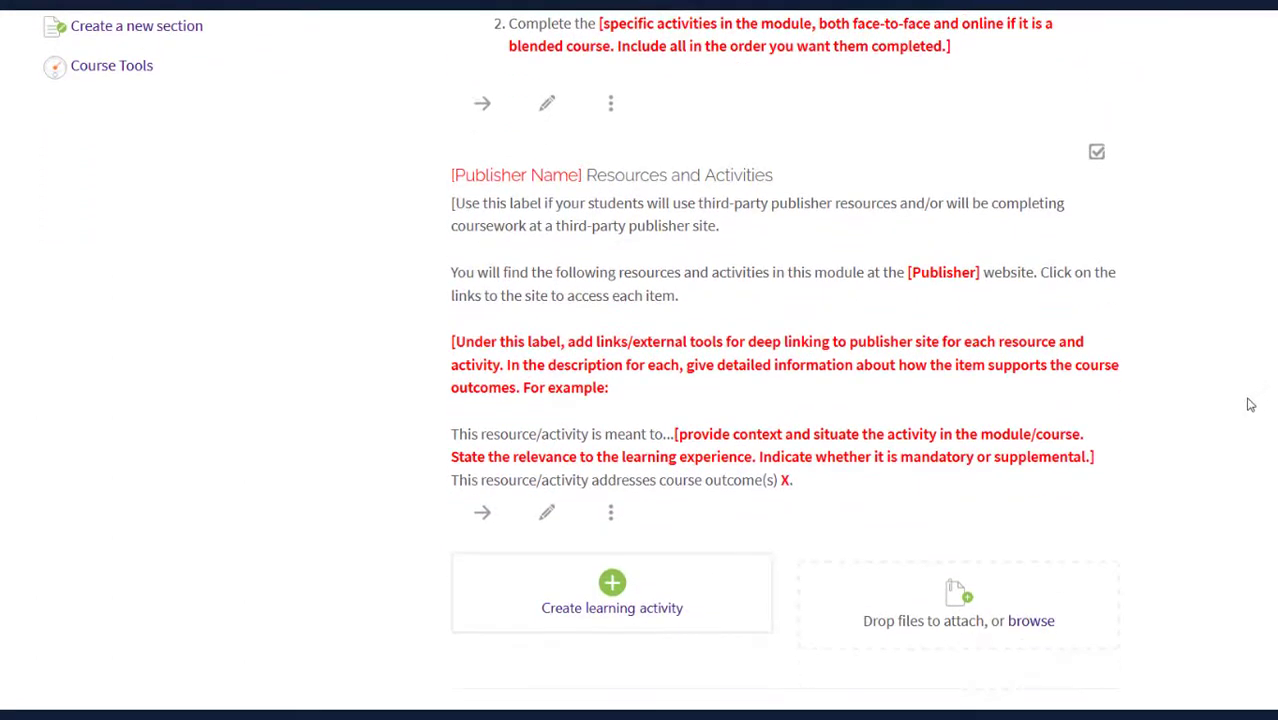
{"action": "scroll", "coordinate": [1249, 410], "scroll_direction": "down", "scroll_amount": 2}
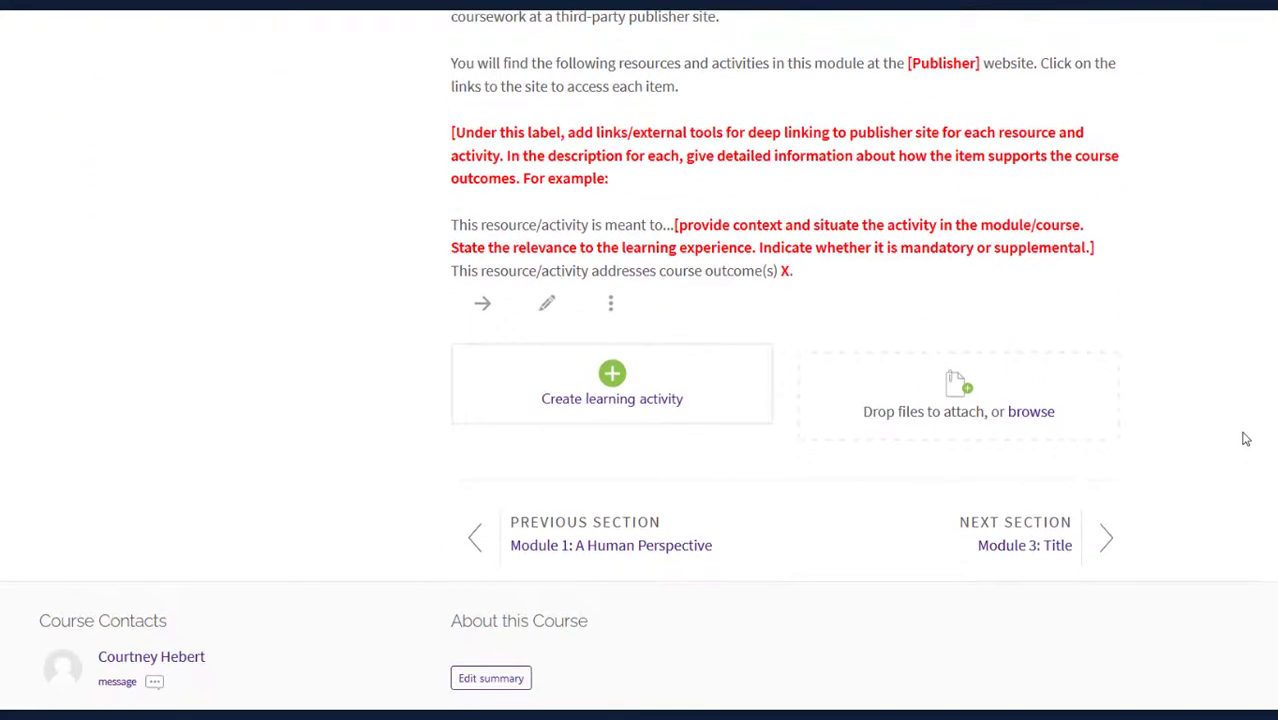
{"action": "scroll", "coordinate": [1238, 425], "scroll_direction": "up", "scroll_amount": 2}
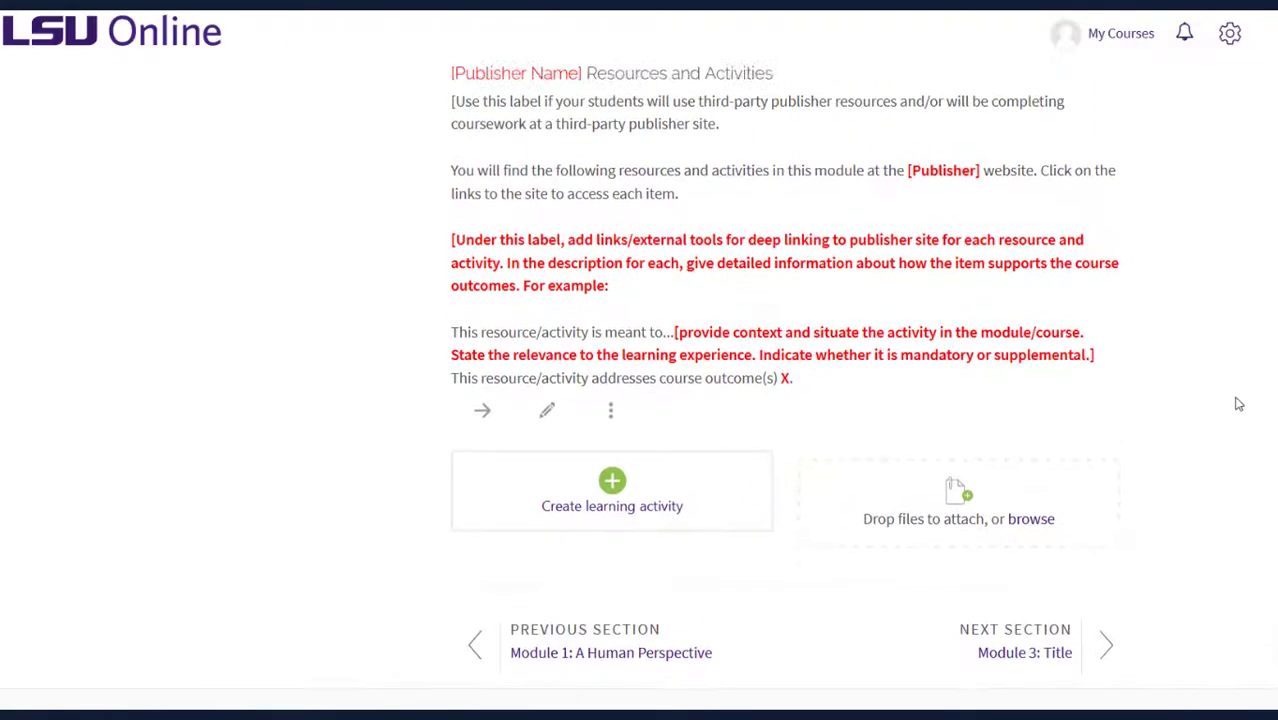
{"action": "scroll", "coordinate": [1240, 340], "scroll_direction": "up", "scroll_amount": 5}
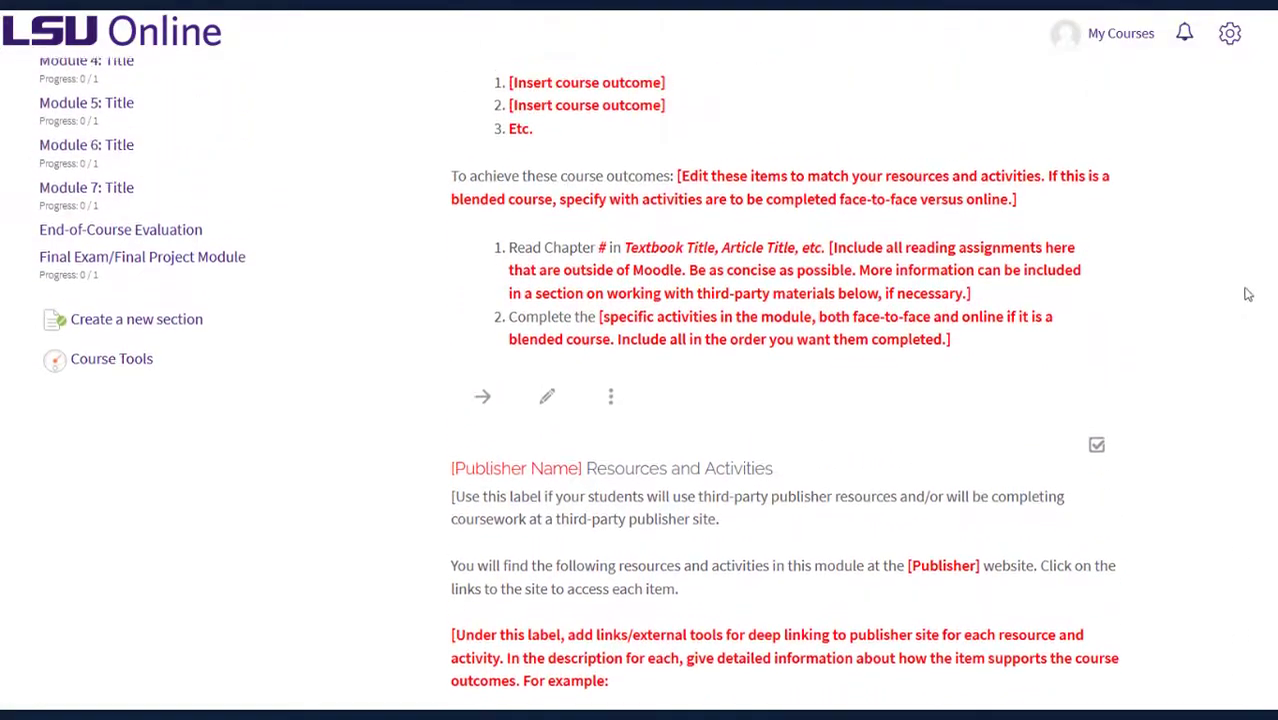
{"action": "scroll", "coordinate": [1248, 200], "scroll_direction": "up", "scroll_amount": 5}
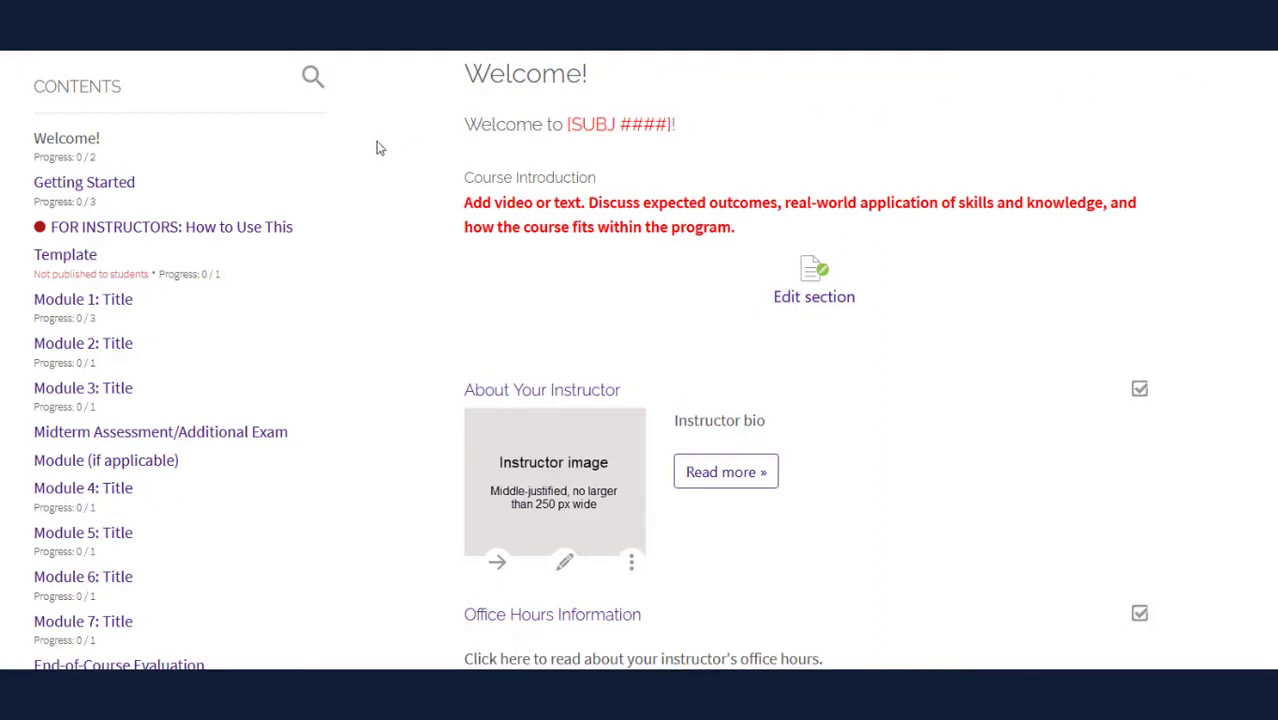
{"action": "left_click", "coordinate": [268, 230]}
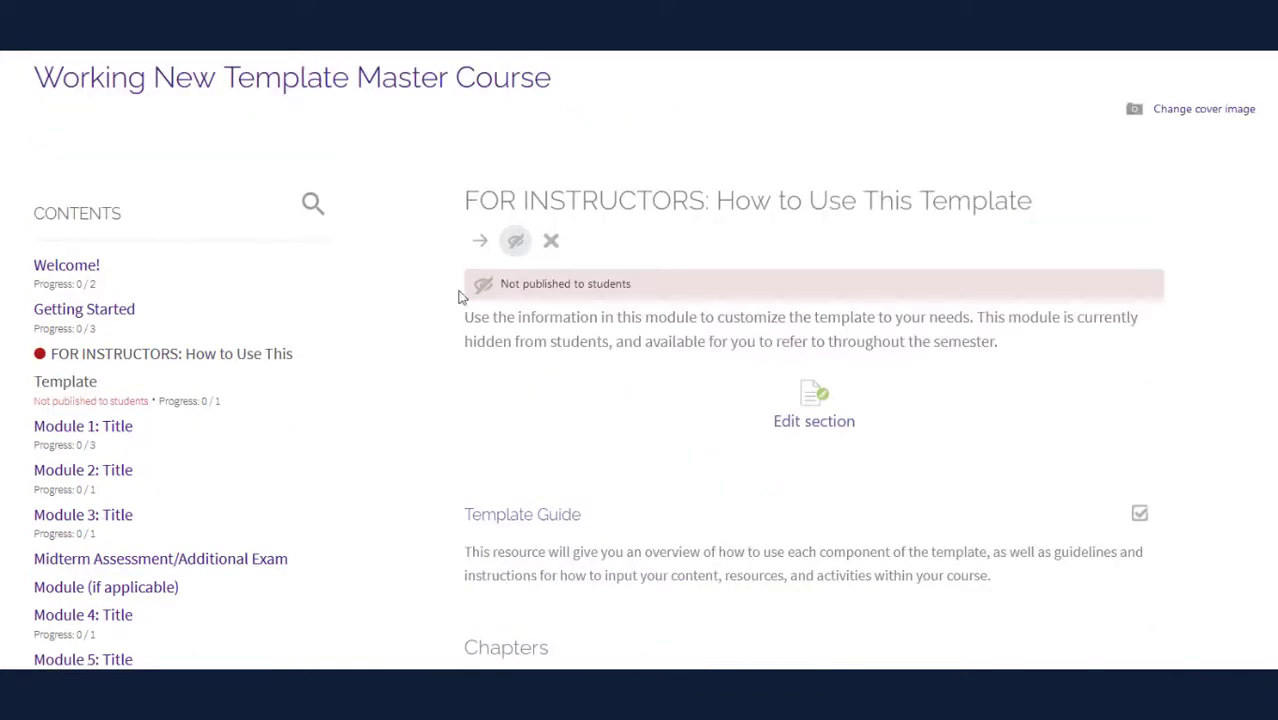
{"action": "left_click", "coordinate": [88, 268]}
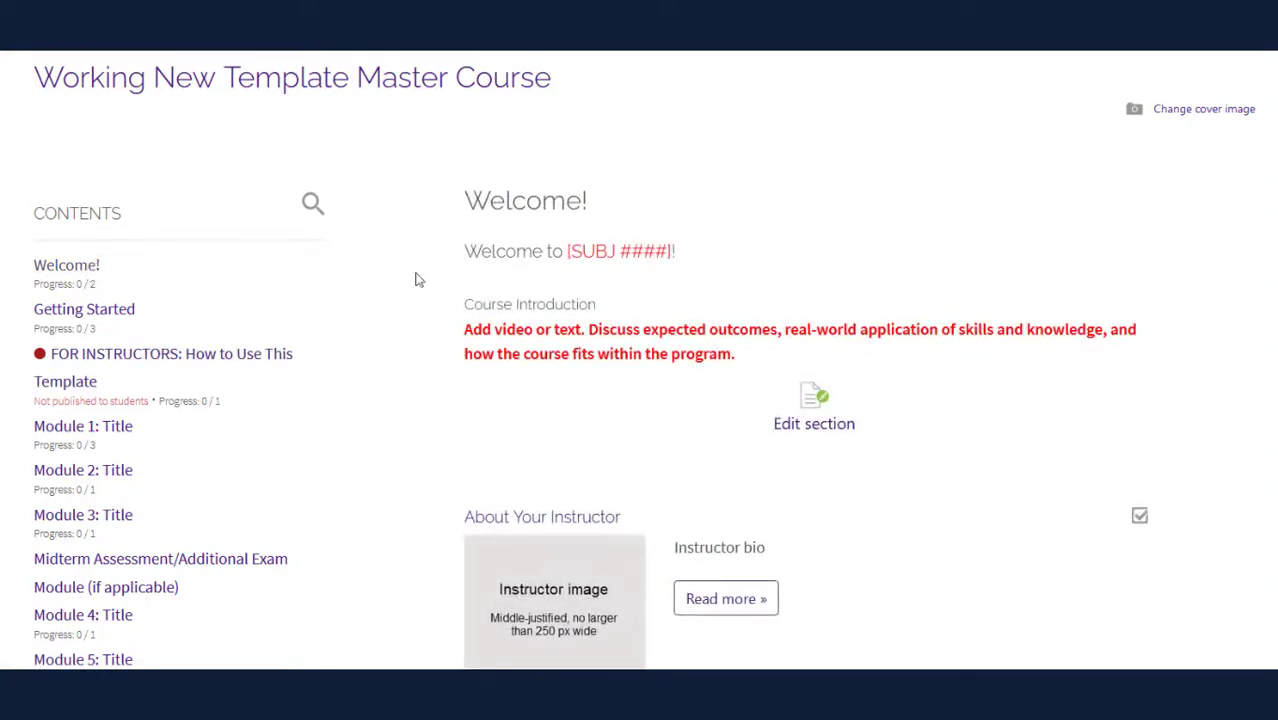
{"action": "scroll", "coordinate": [448, 277], "scroll_direction": "down", "scroll_amount": 1}
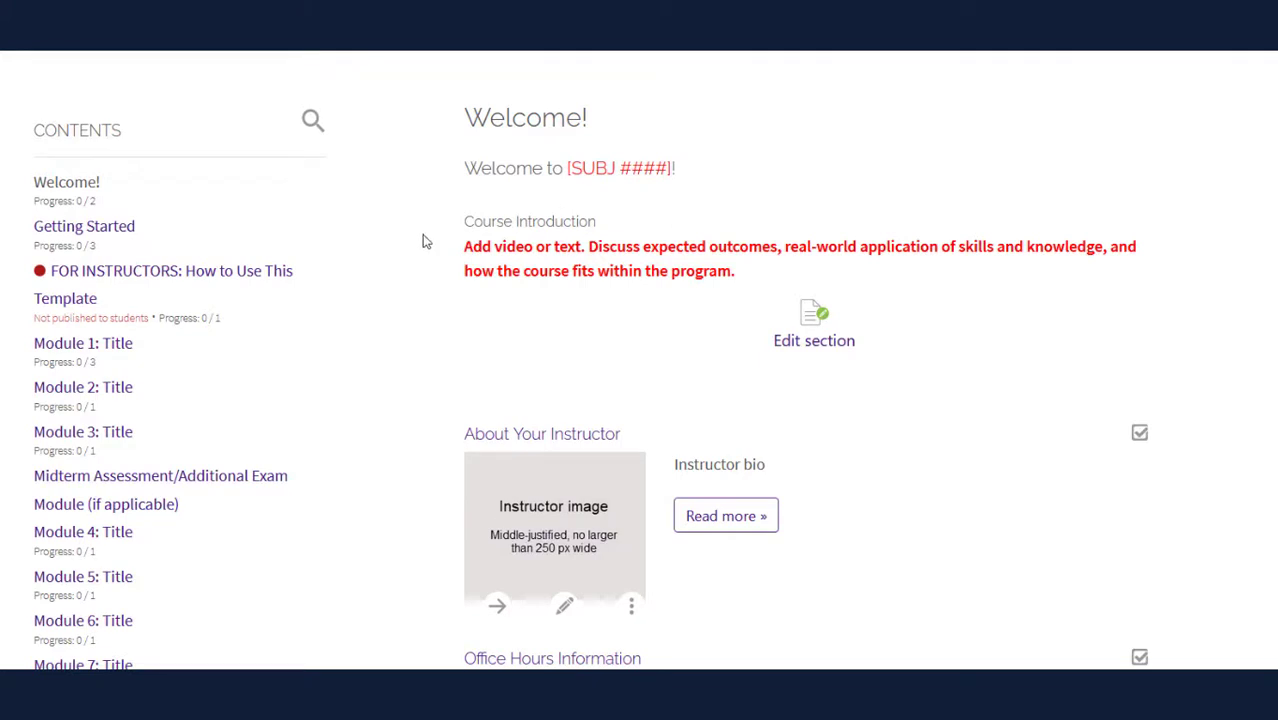
{"action": "scroll", "coordinate": [433, 245], "scroll_direction": "down", "scroll_amount": 2}
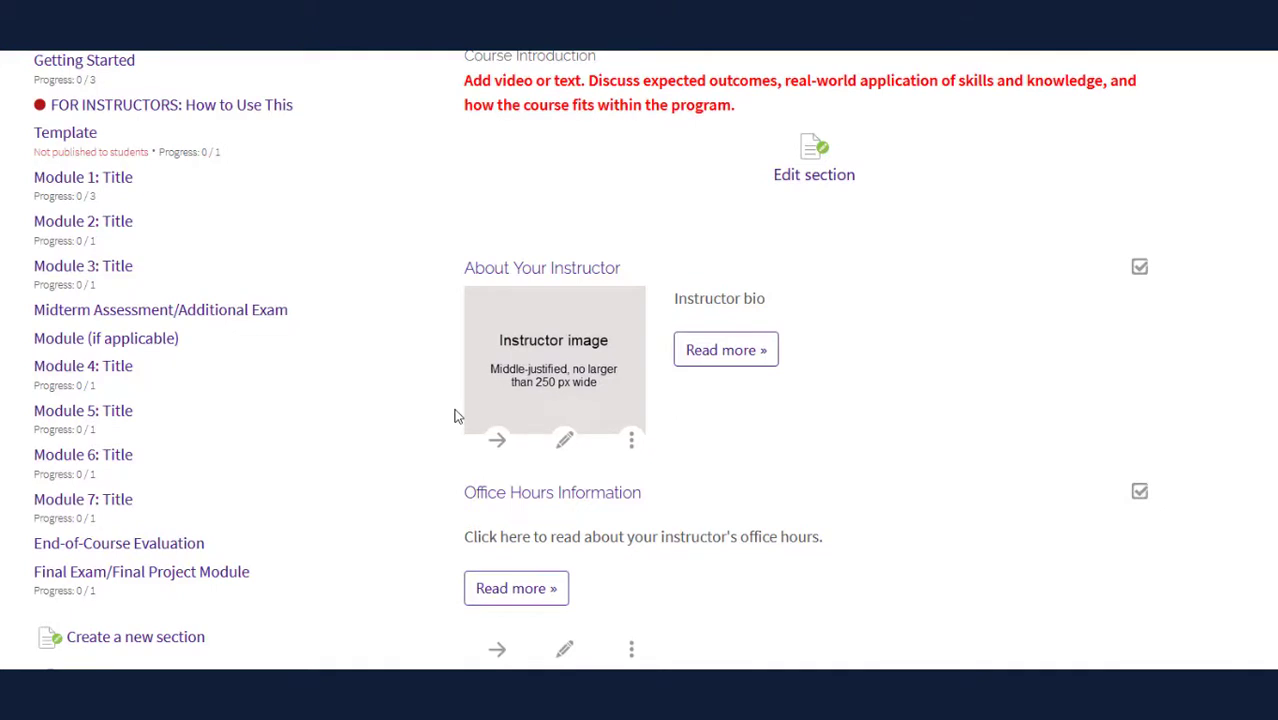
{"action": "scroll", "coordinate": [451, 406], "scroll_direction": "up", "scroll_amount": 2}
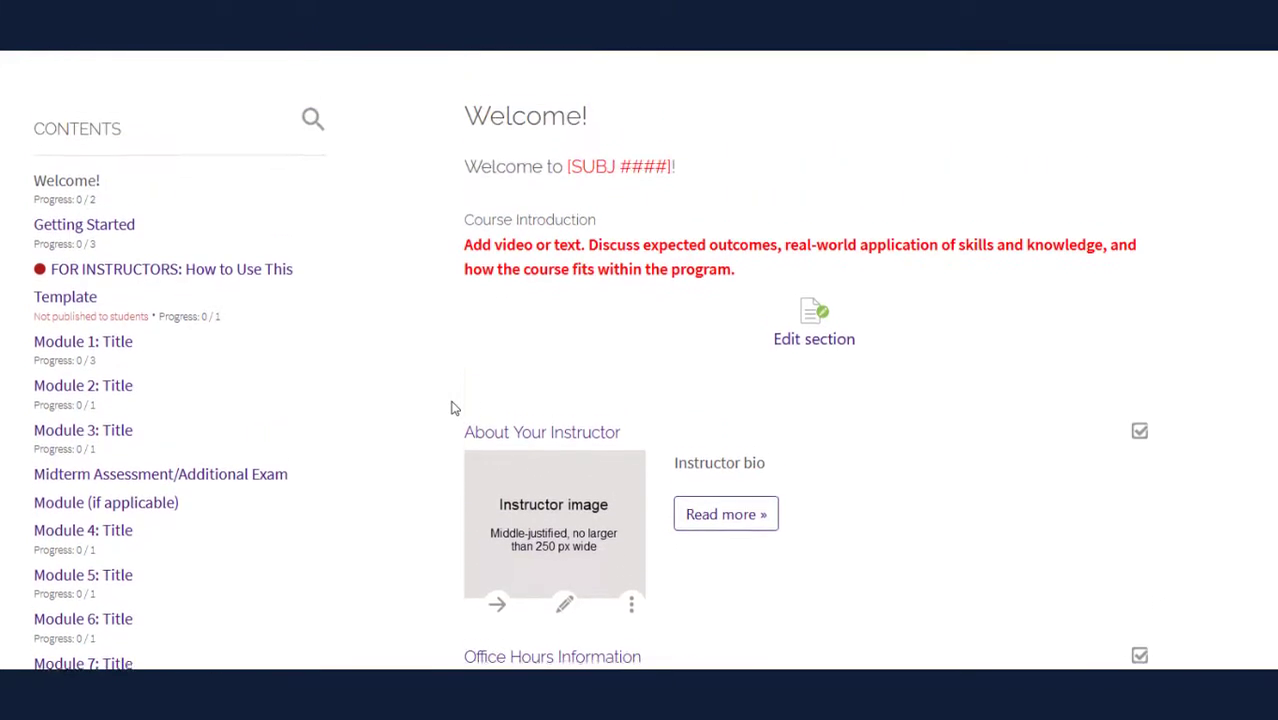
Edit the Welcome summary so its heading reads 'Welcome to ENVS 4477!'
{"action": "left_click", "coordinate": [810, 350]}
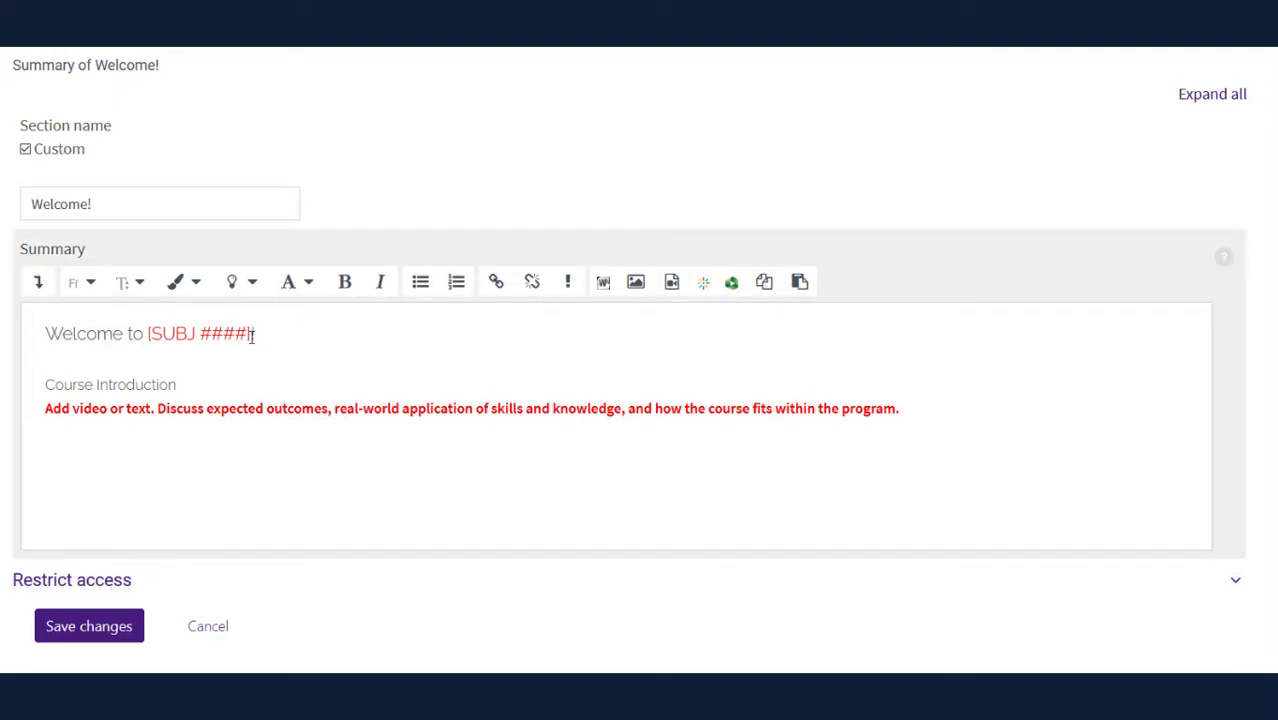
{"action": "left_click_drag", "start_coordinate": [252, 336], "coordinate": [149, 336]}
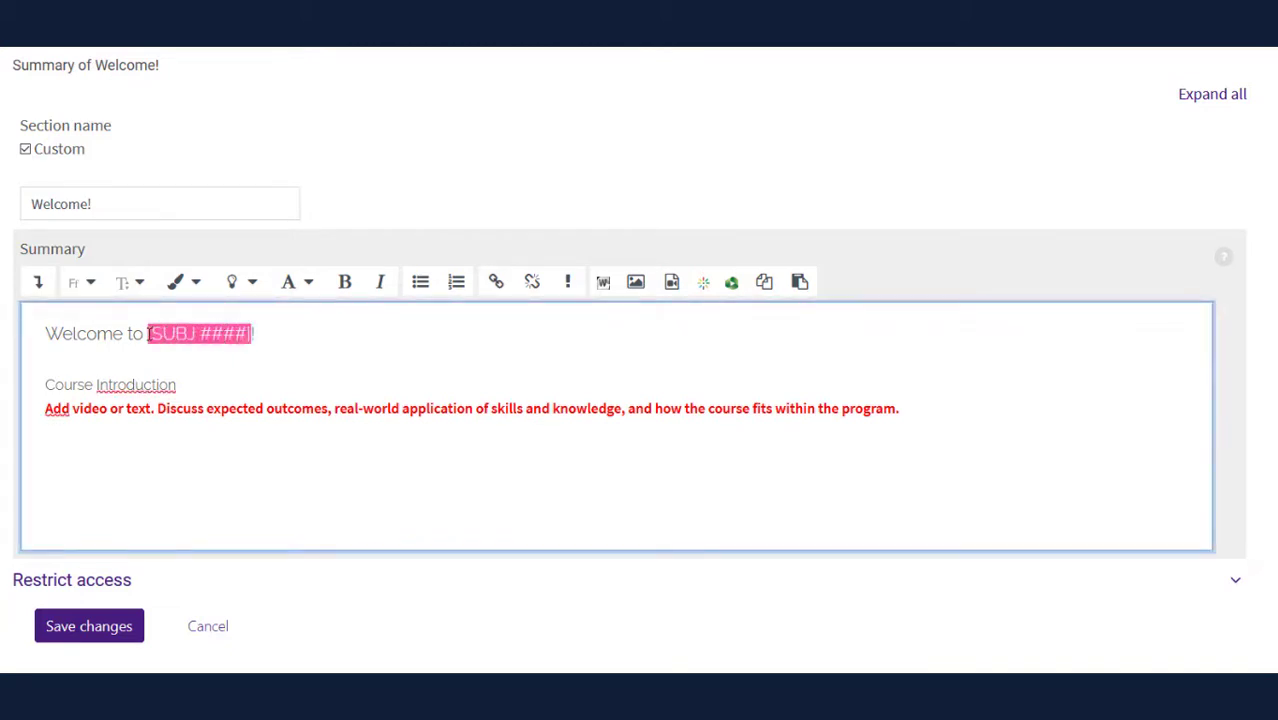
{"action": "key", "text": "ctrl+b"}
{"action": "type", "text": "ENVS "}
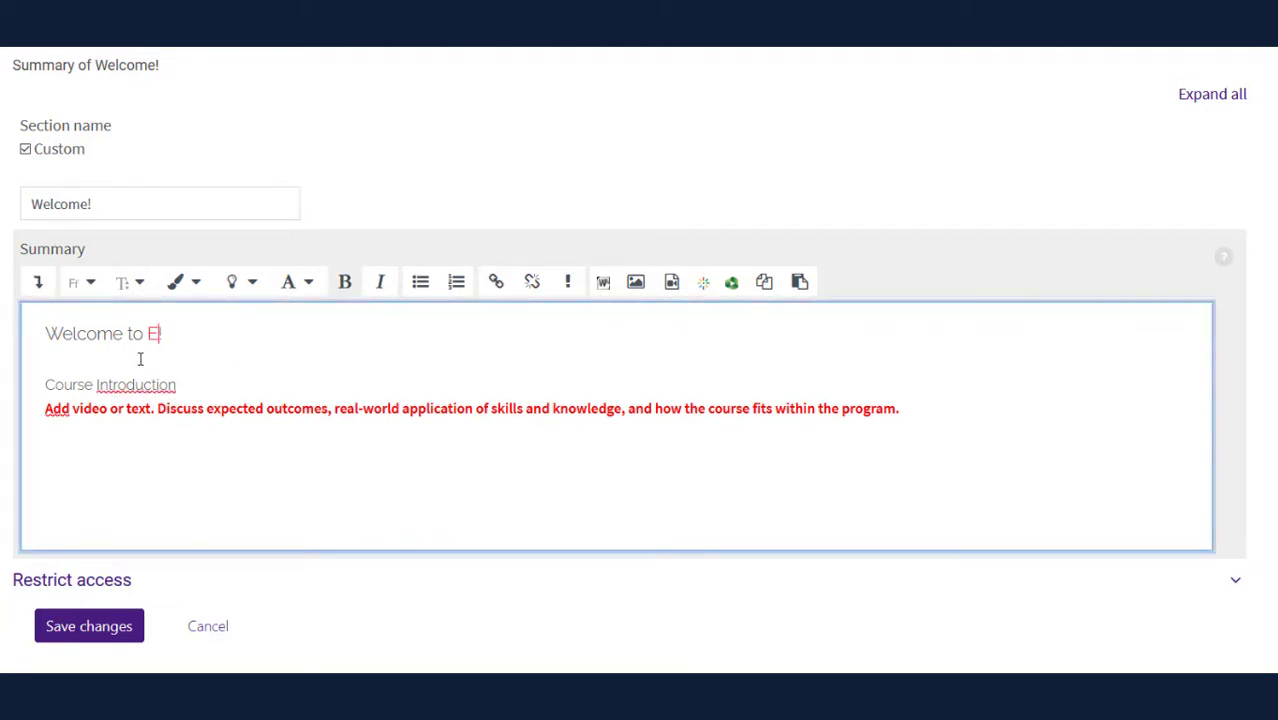
{"action": "type", "text": "4477"}
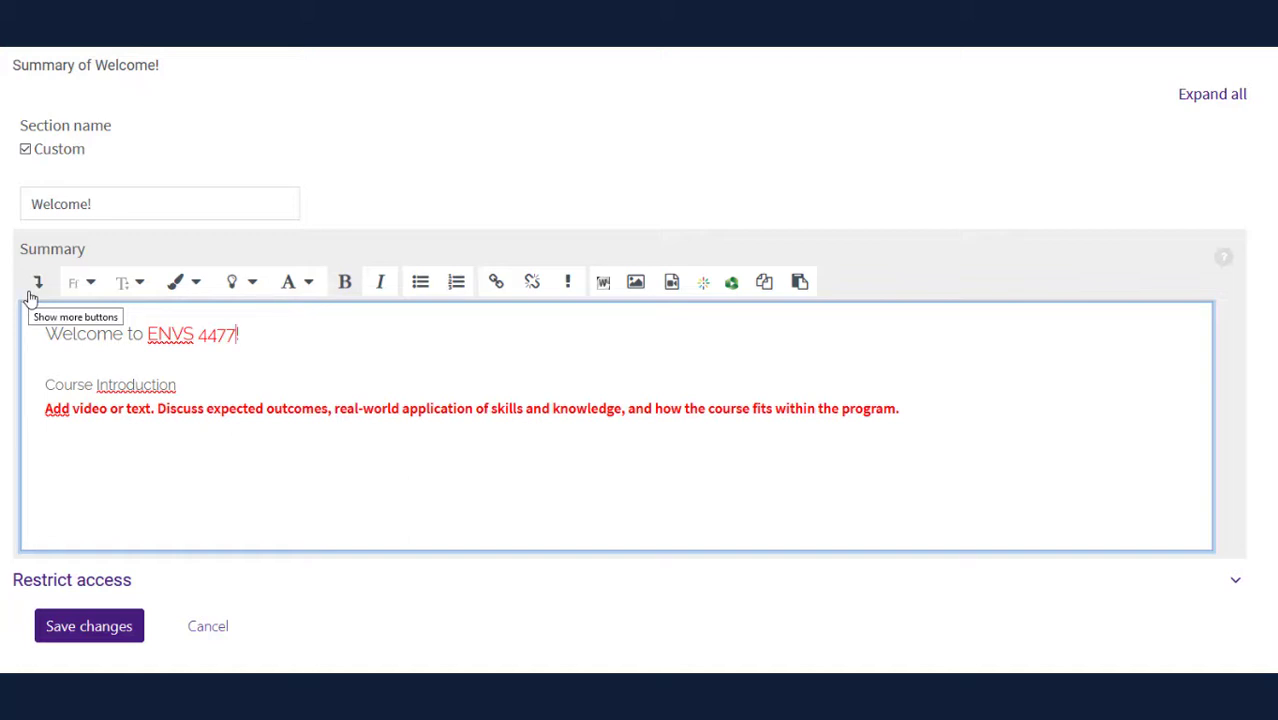
Clear the red formatting from ENVS 4477 in the Welcome heading
{"action": "left_click", "coordinate": [33, 290]}
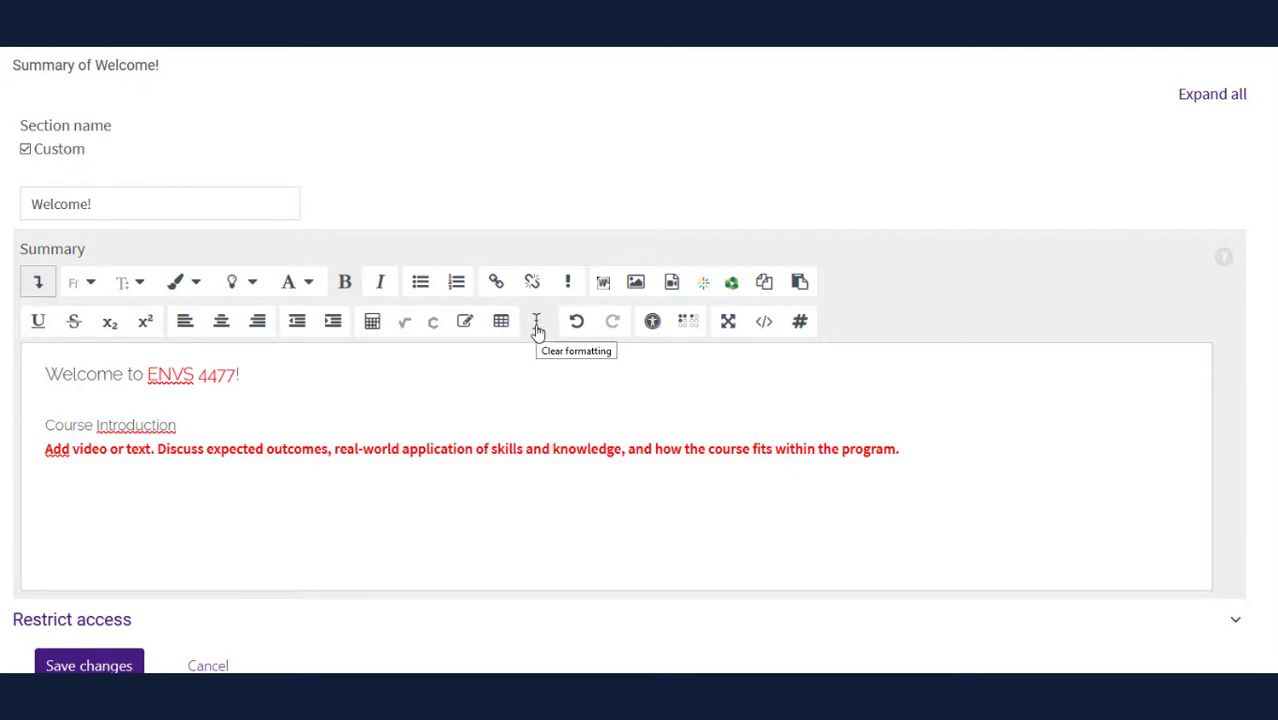
{"action": "left_click_drag", "start_coordinate": [147, 377], "coordinate": [237, 376]}
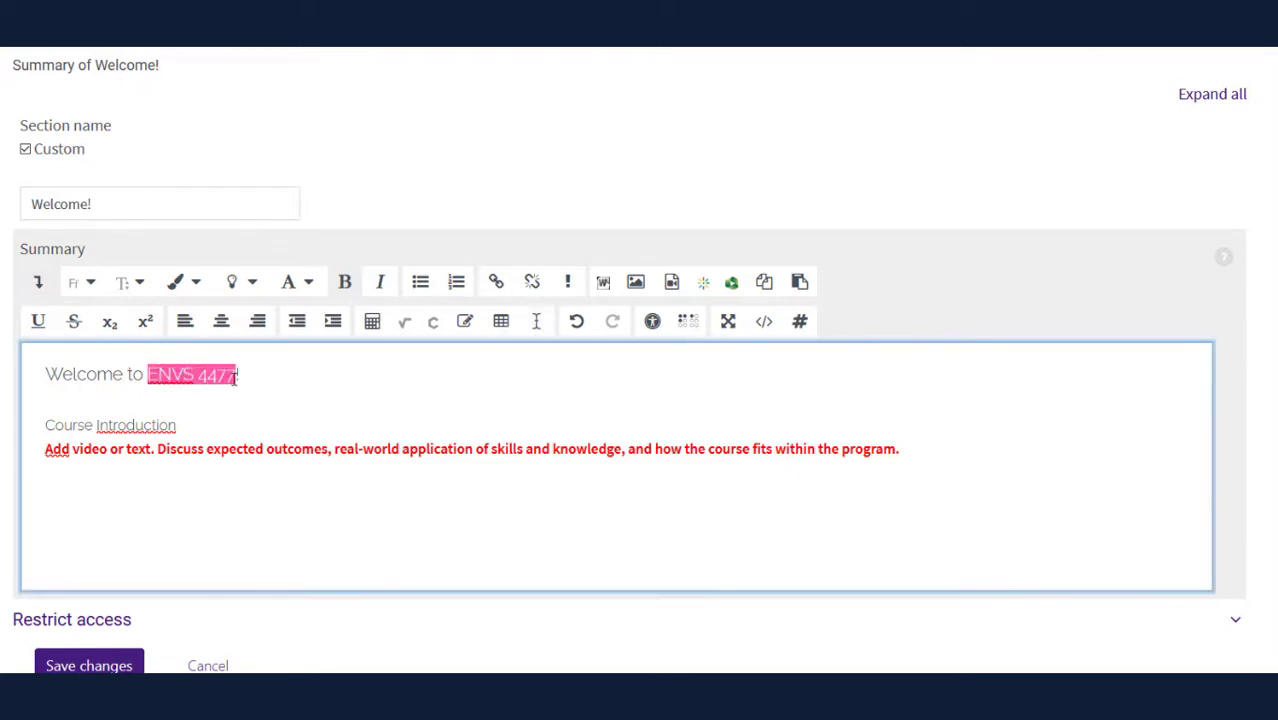
{"action": "left_click", "coordinate": [536, 330]}
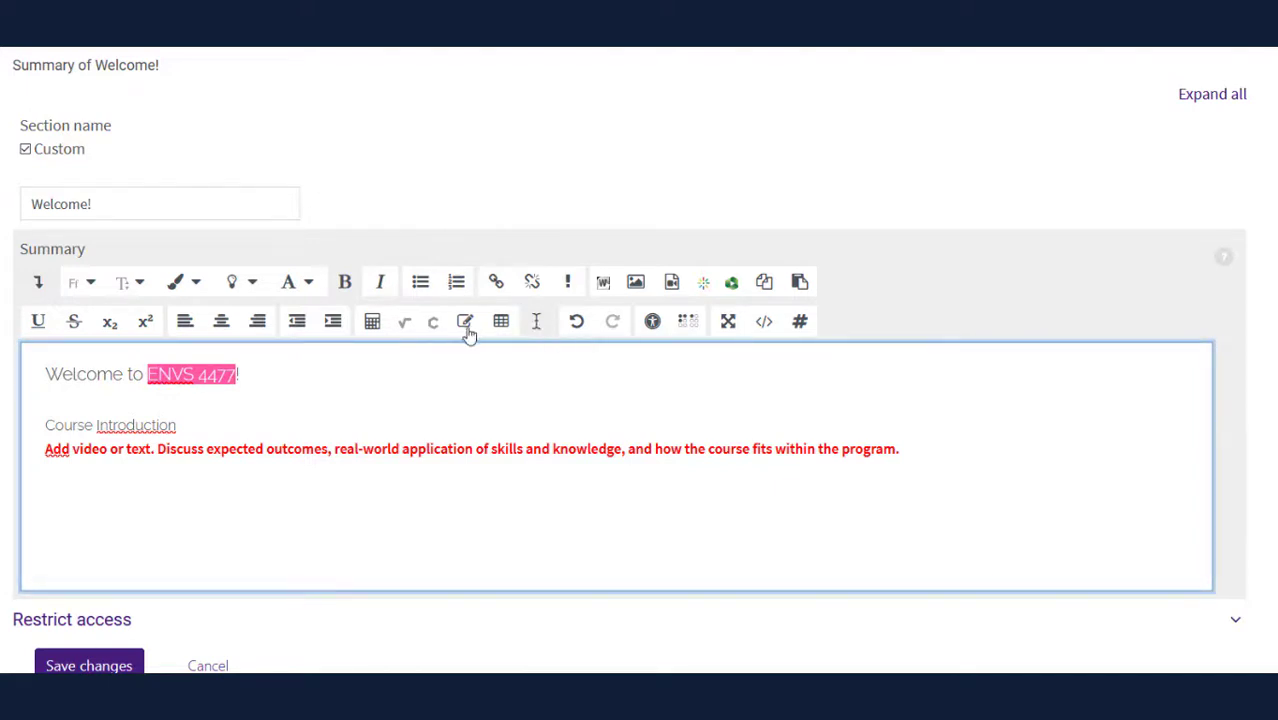
{"action": "left_click", "coordinate": [293, 385]}
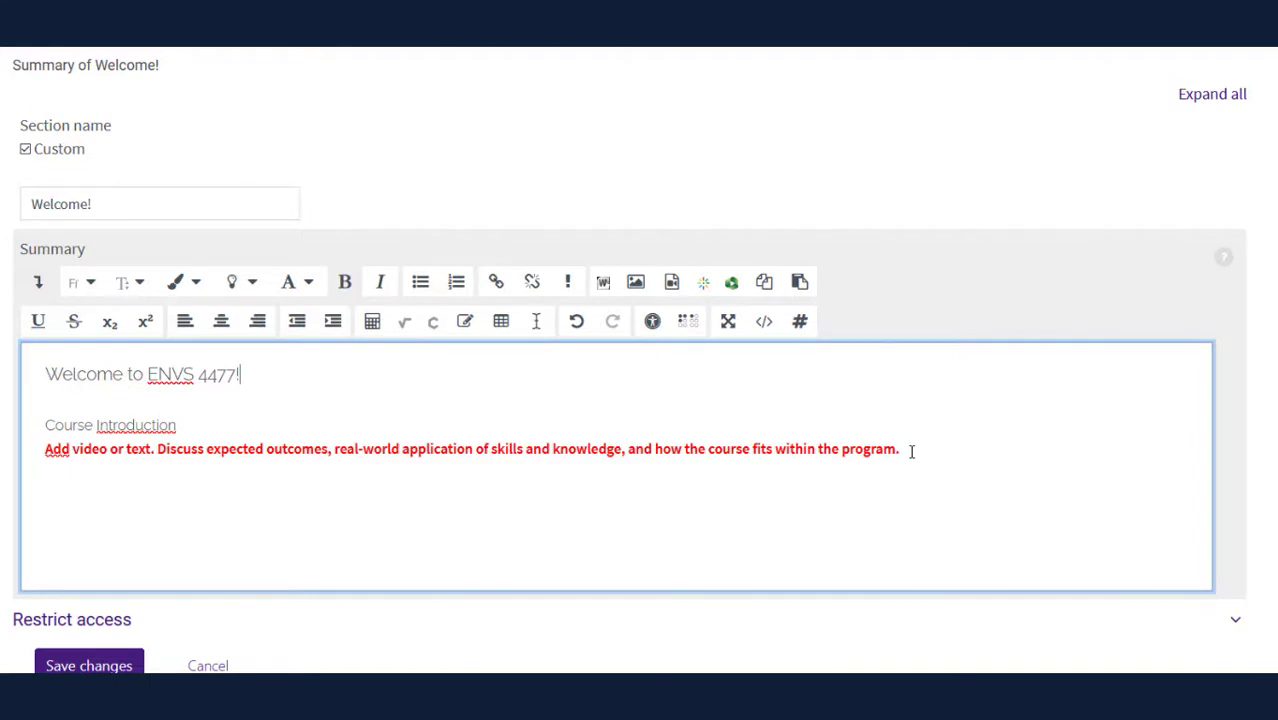
Replace the red placeholder sentence with the plain-formatted Toxicology course description and save
{"action": "left_click_drag", "start_coordinate": [918, 448], "coordinate": [44, 466]}
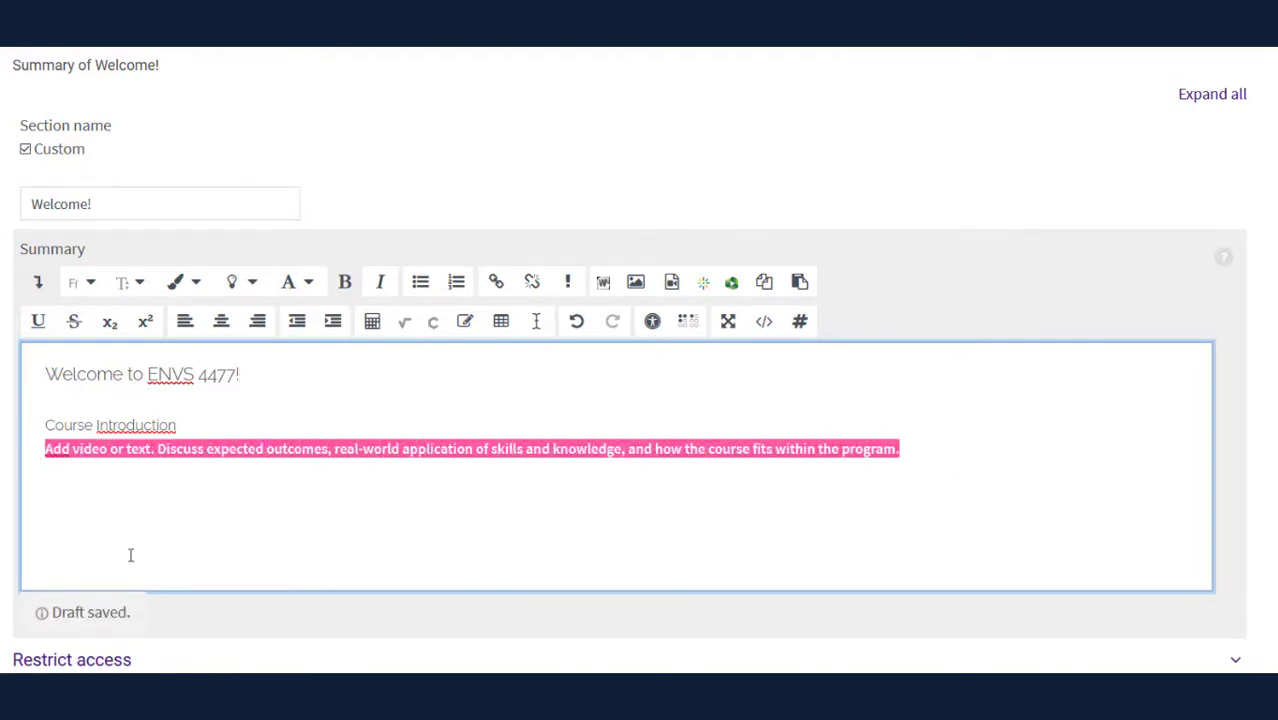
{"action": "key", "text": "BackSpace"}
{"action": "type", "text": "This course is designed to introduce learners to the basic principles of Toxicology, as well as apply those principles in our world, including job-related and industrial environments.  You will become acquainted with regulatory perspectives, toxic spills, anthropogenic pollution problems, human risk management, overview of classes of toxic agents, routes of exposure, target tissues (human/mammalian), and toxicological testing."}
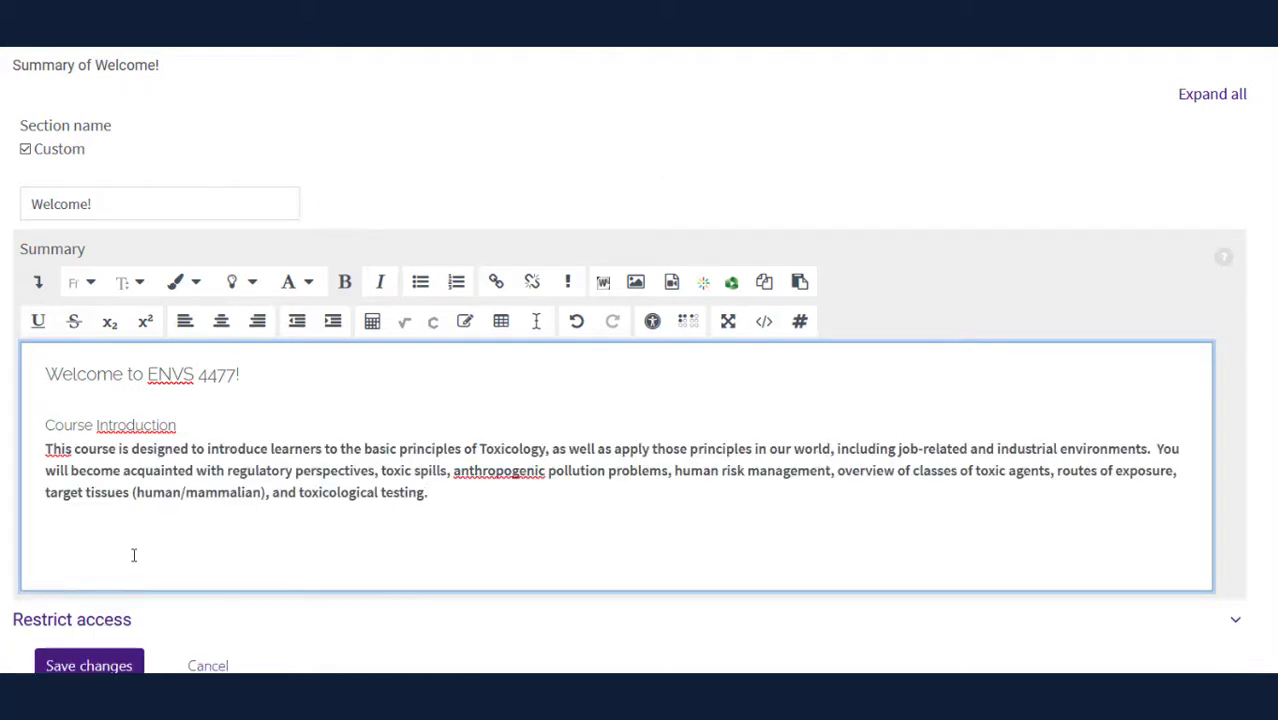
{"action": "left_click_drag", "start_coordinate": [430, 494], "coordinate": [38, 452]}
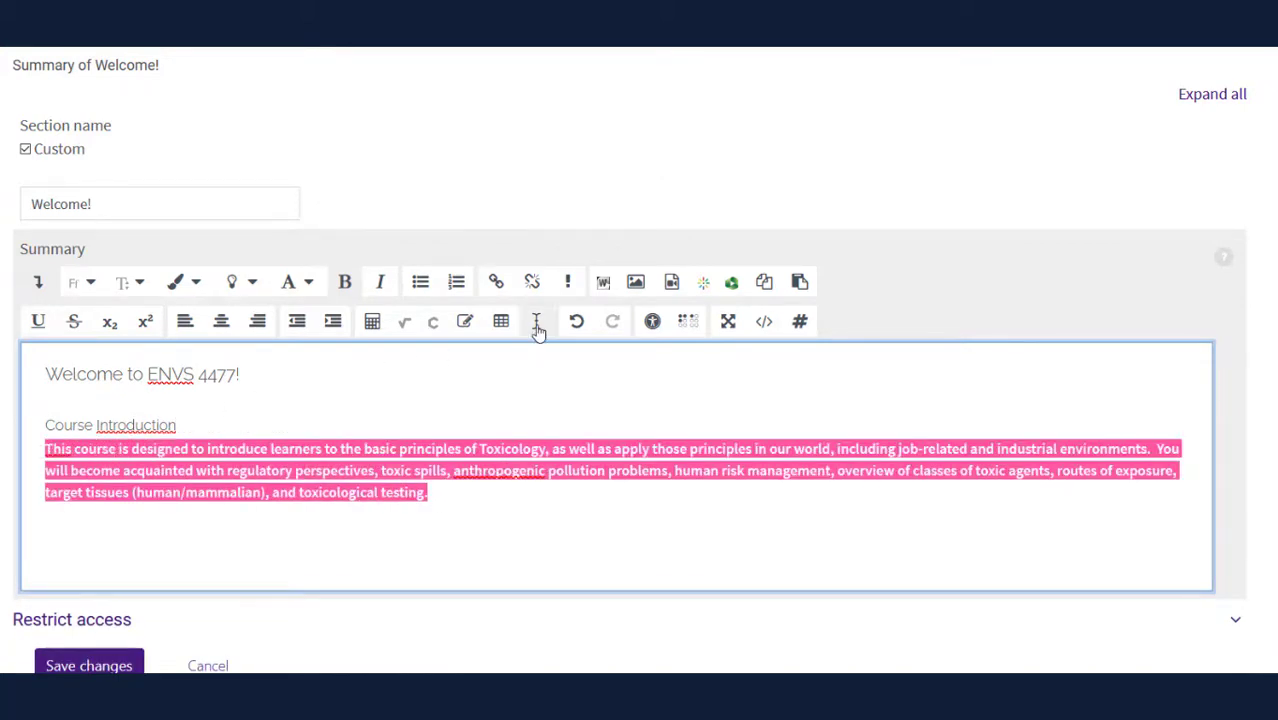
{"action": "left_click", "coordinate": [536, 324]}
{"action": "left_click", "coordinate": [406, 492]}
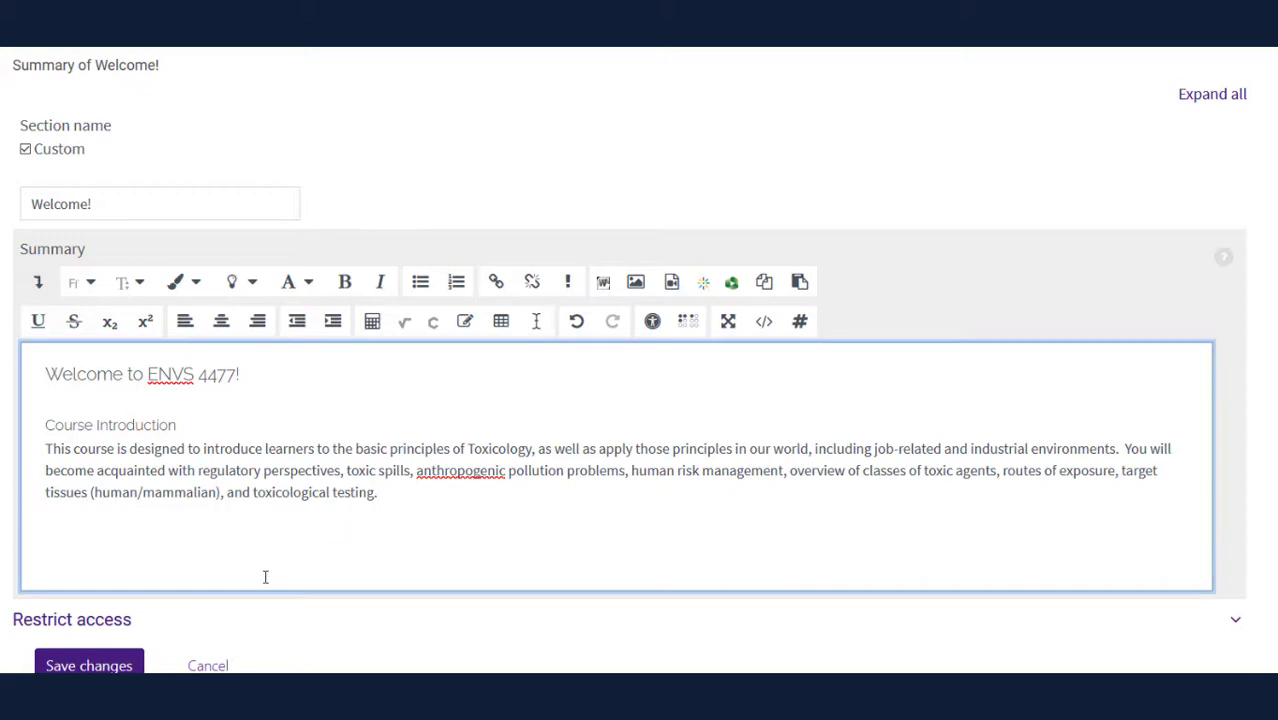
{"action": "left_click", "coordinate": [127, 664]}
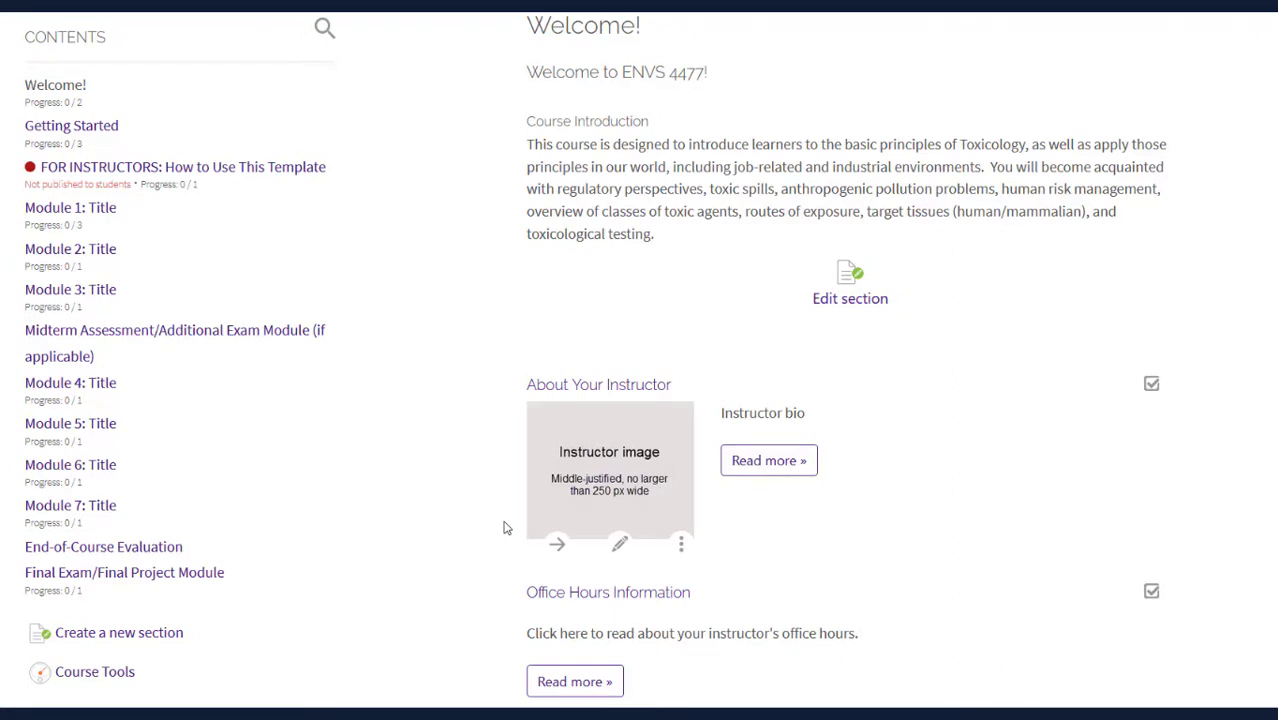
Replace the About Your Instructor bio placeholder with a short professor introduction, then select the image placeholder
{"action": "left_click", "coordinate": [620, 545]}
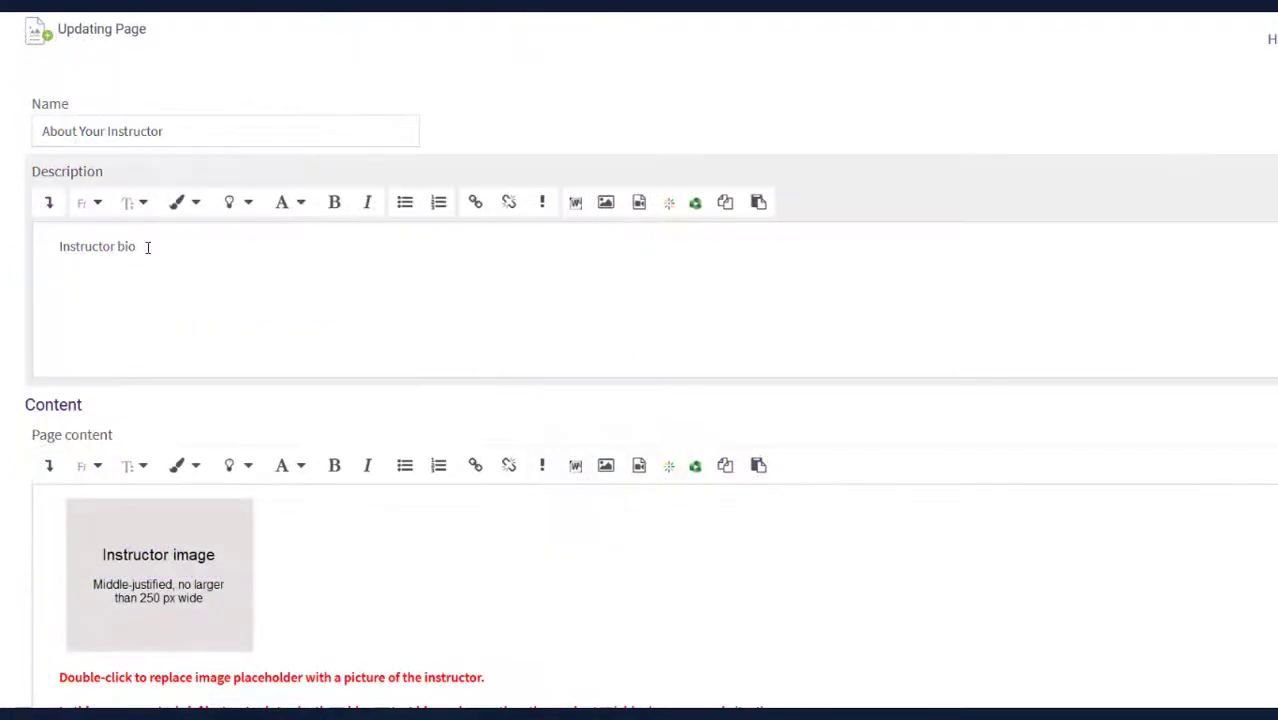
{"action": "left_click", "coordinate": [54, 245]}
{"action": "triple_click", "coordinate": [54, 245]}
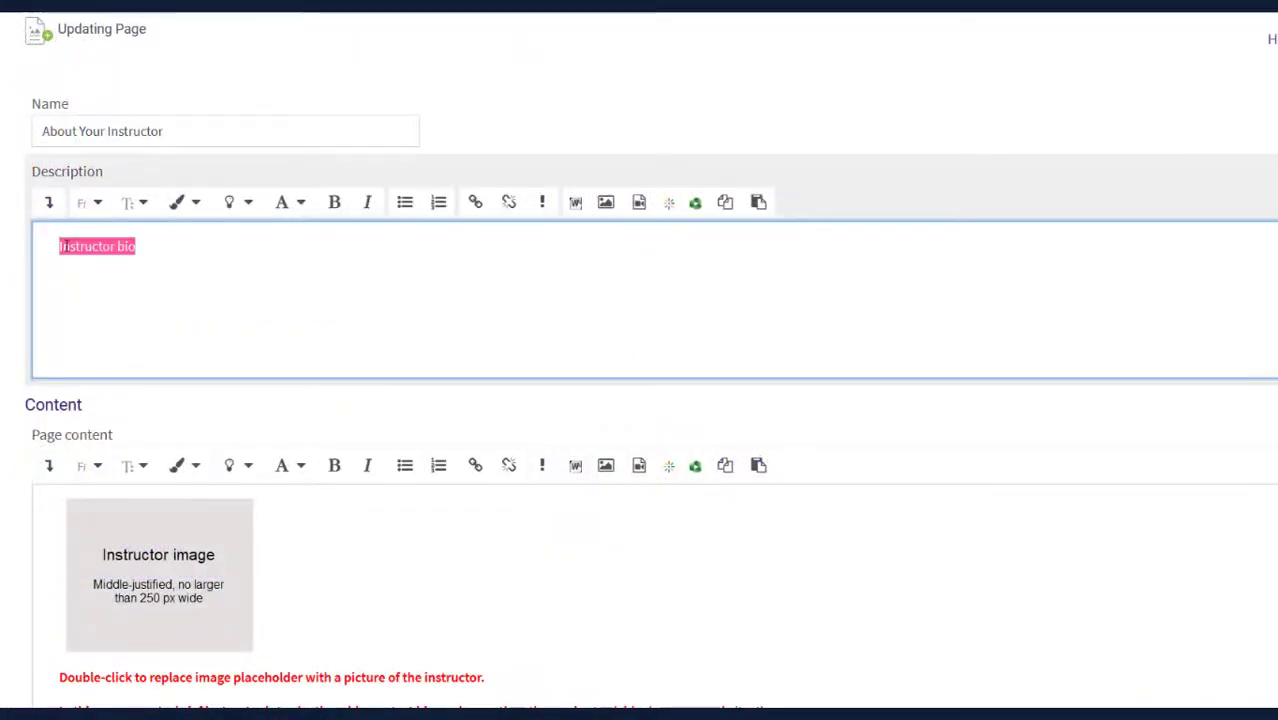
{"action": "type", "text": "Meet Prof. Hebert"}
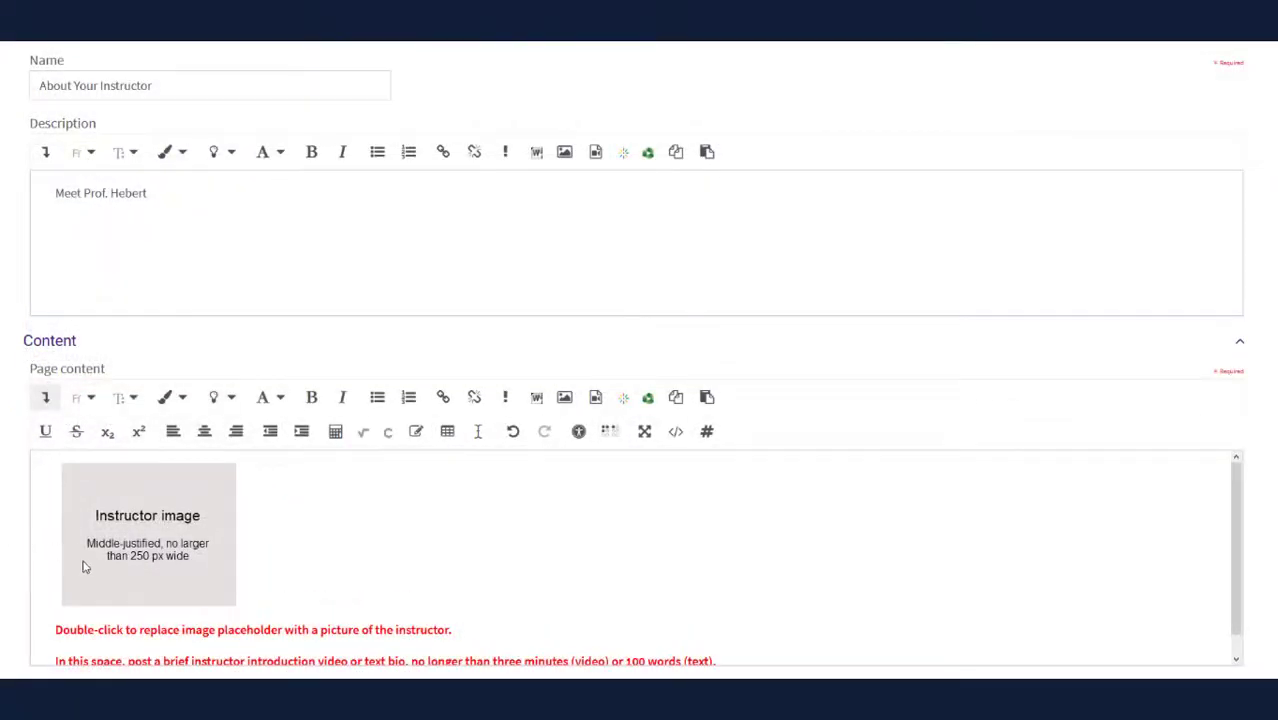
{"action": "left_click", "coordinate": [90, 575]}
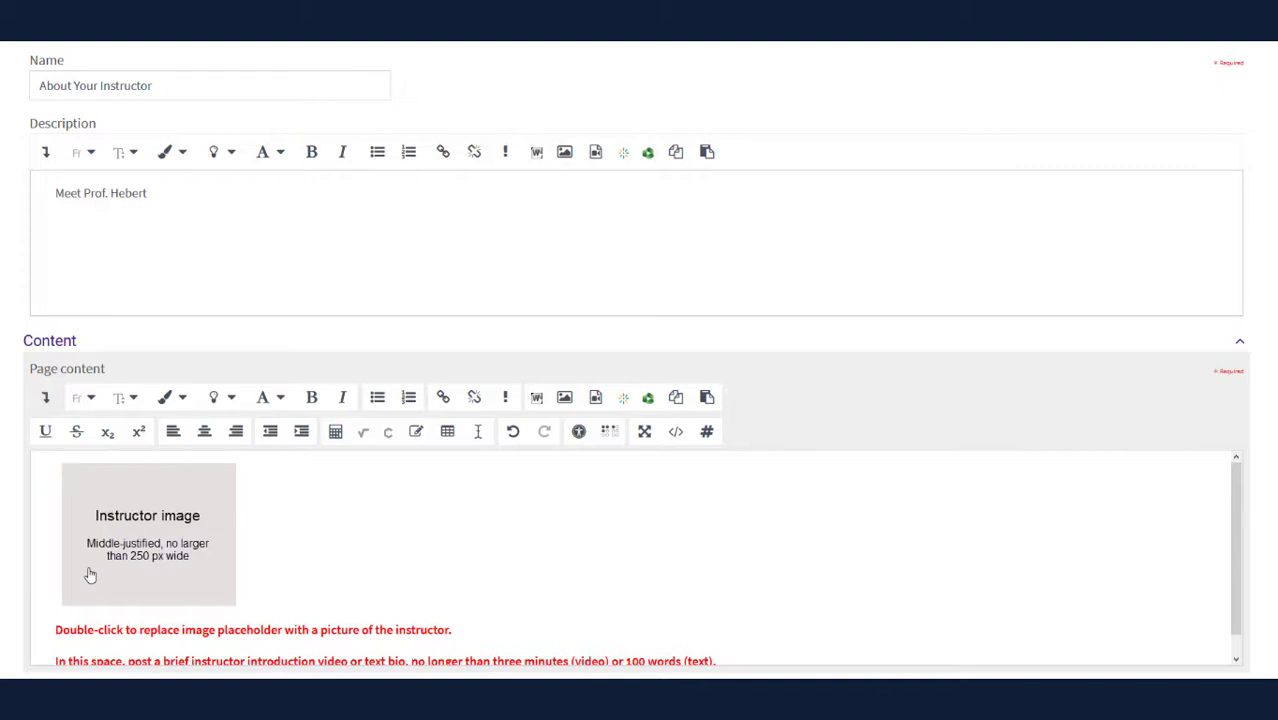
{"action": "left_click", "coordinate": [90, 575]}
Swap the instructor placeholder for the professor's uploaded photo, described by name, sized 250 × 313
{"action": "double_click", "coordinate": [90, 575]}
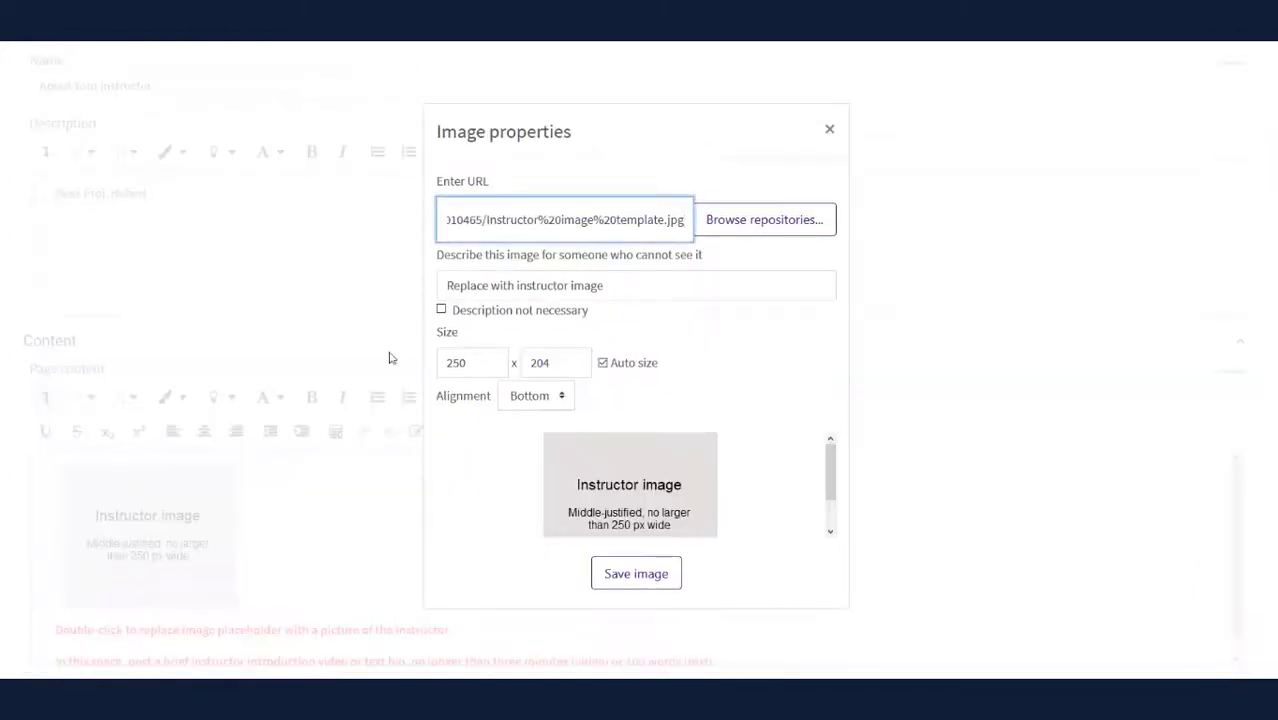
{"action": "left_click", "coordinate": [727, 220]}
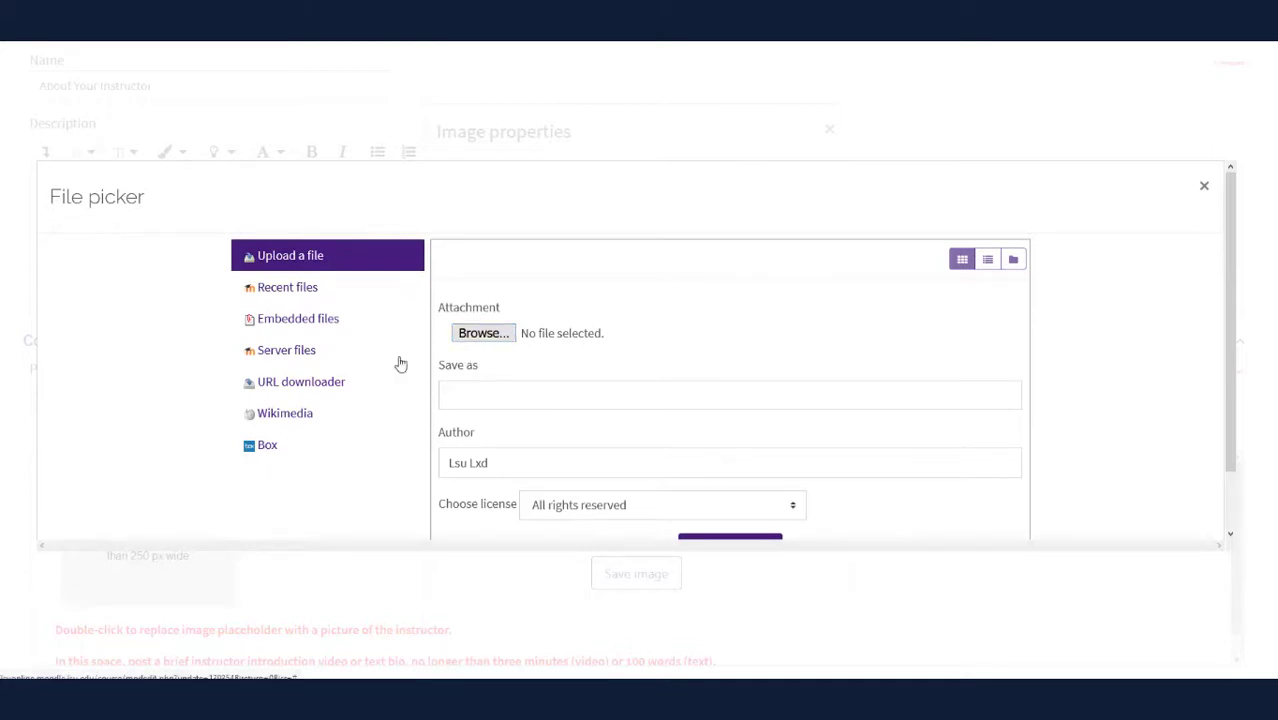
{"action": "left_click", "coordinate": [487, 335]}
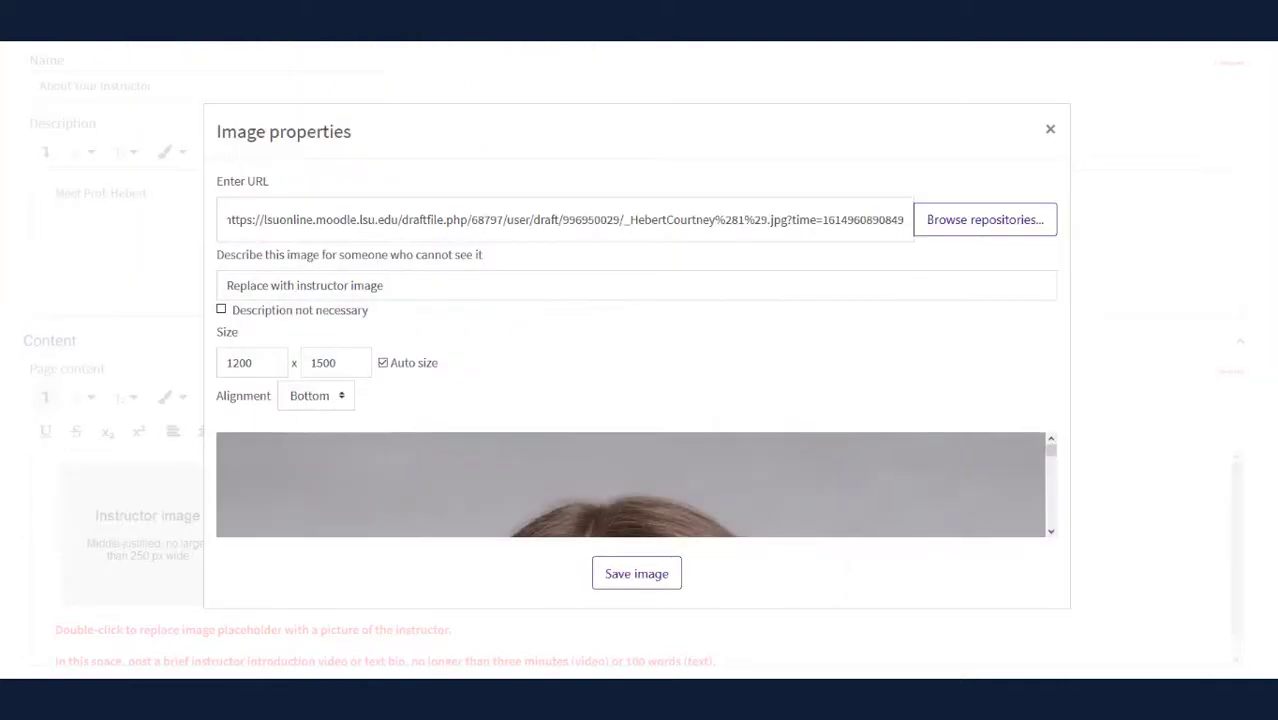
{"action": "triple_click", "coordinate": [272, 285]}
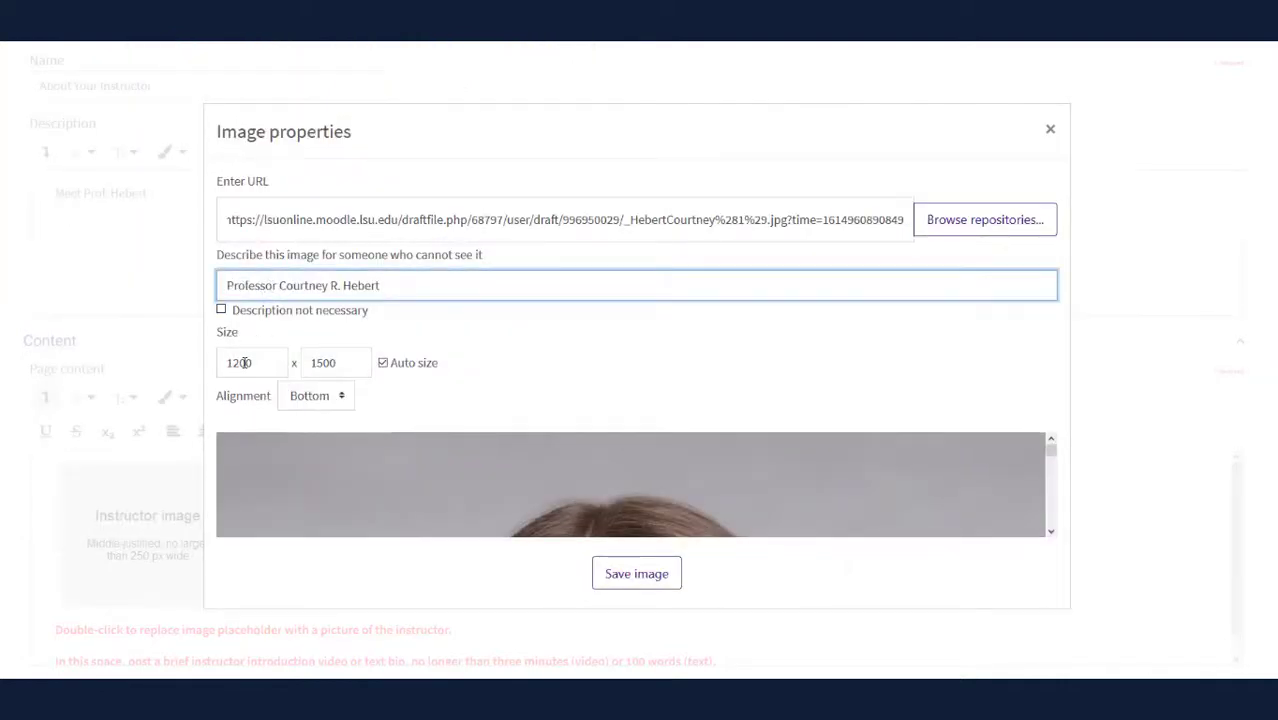
{"action": "double_click", "coordinate": [244, 362]}
{"action": "type", "text": "250"}
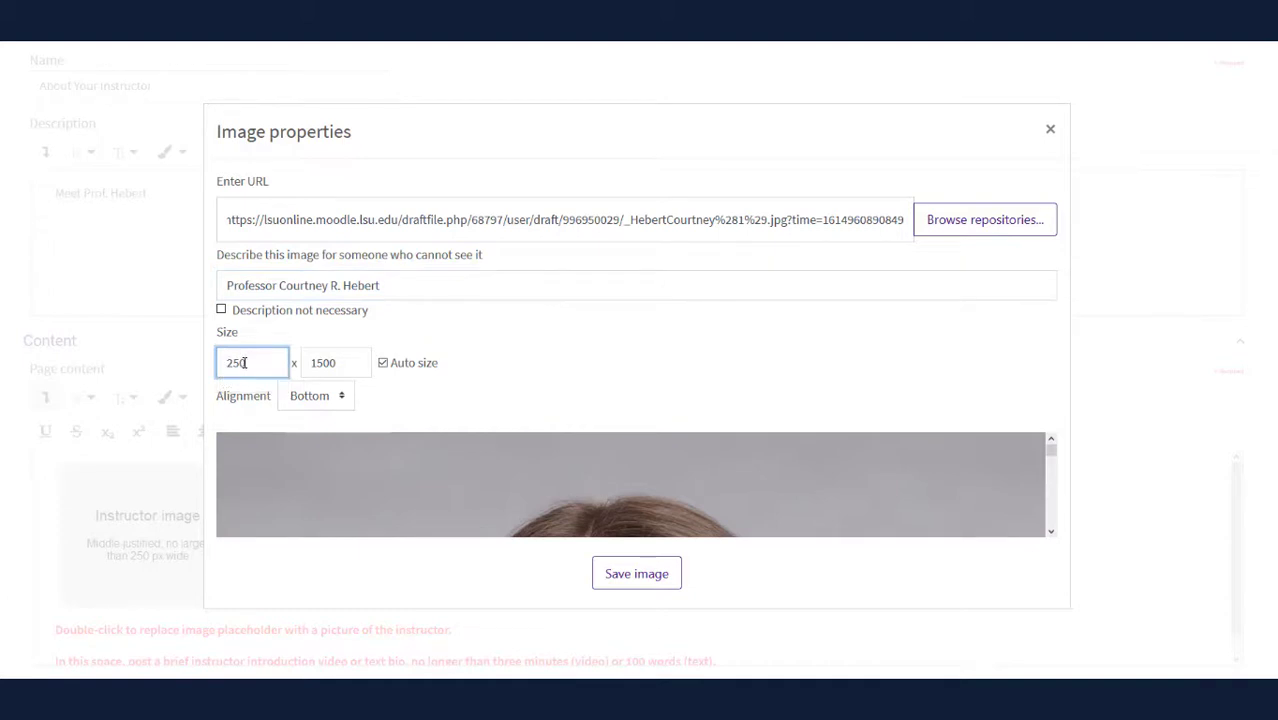
{"action": "key", "text": "Tab"}
{"action": "left_click", "coordinate": [478, 379]}
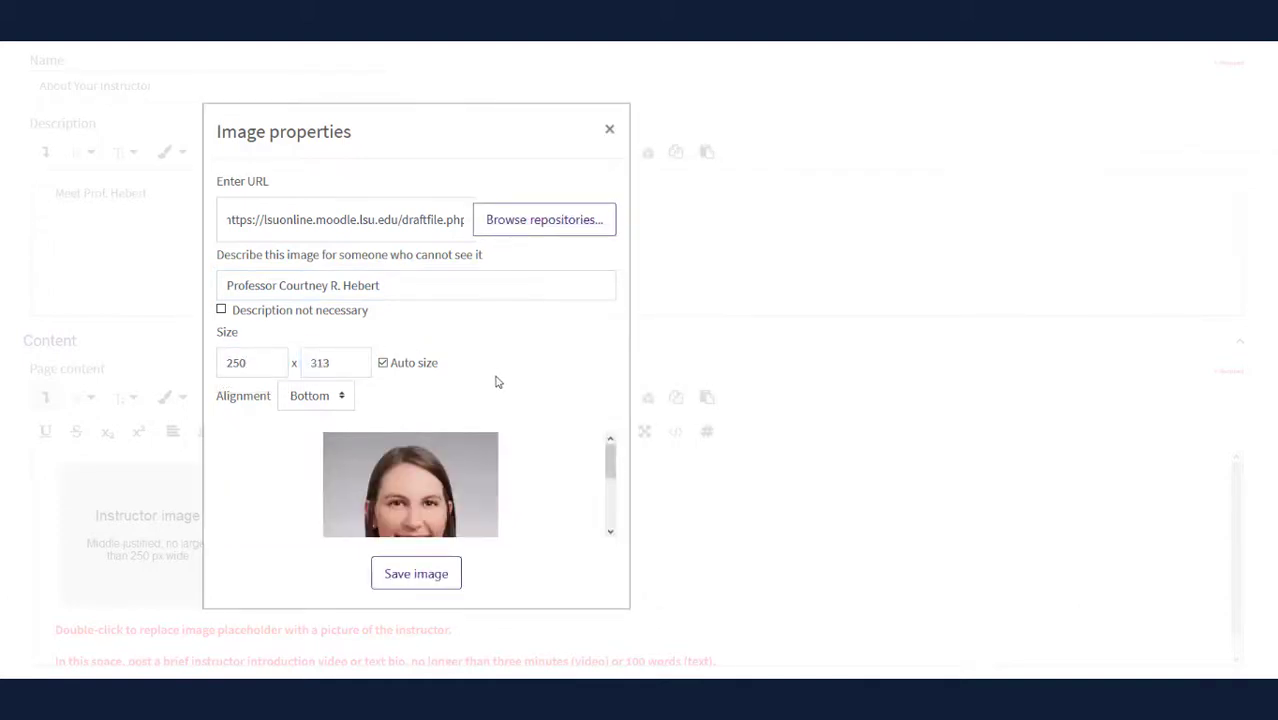
Insert the resized photo and delete the red instruction lines
{"action": "left_click", "coordinate": [426, 578]}
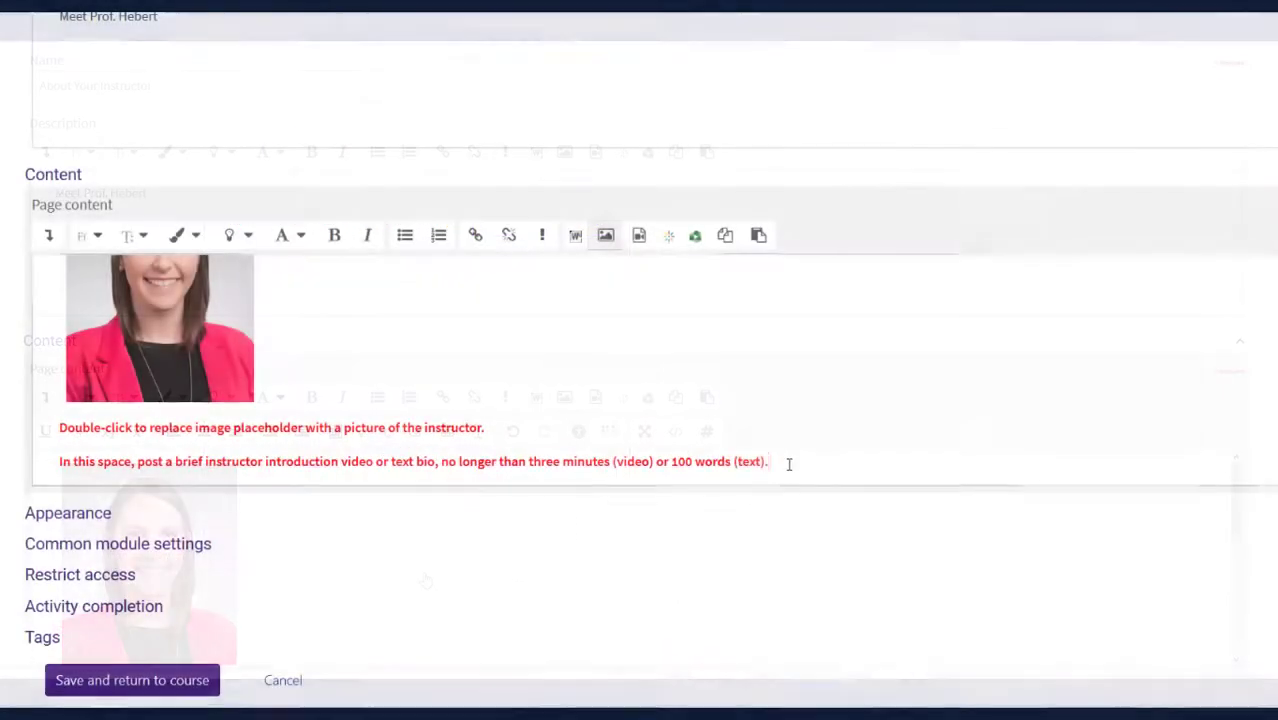
{"action": "left_click_drag", "start_coordinate": [715, 661], "coordinate": [385, 661]}
{"action": "left_click_drag", "start_coordinate": [413, 462], "coordinate": [38, 425]}
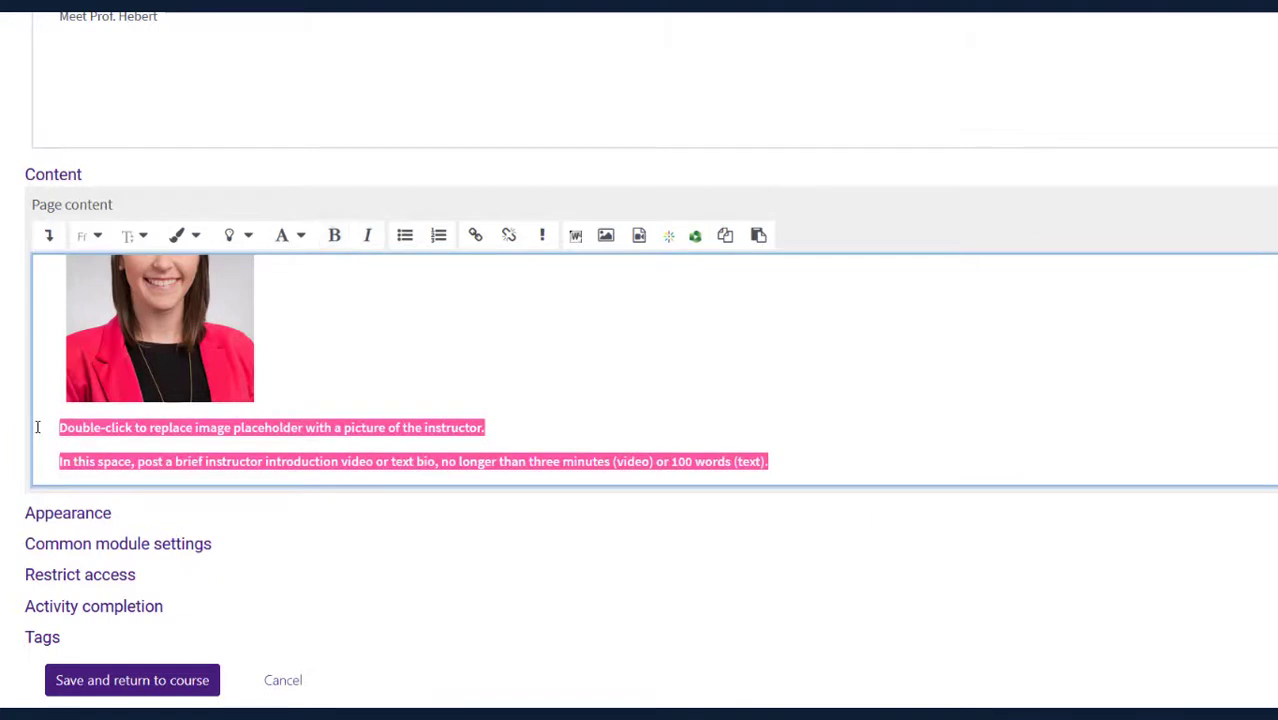
{"action": "key", "text": "BackSpace"}
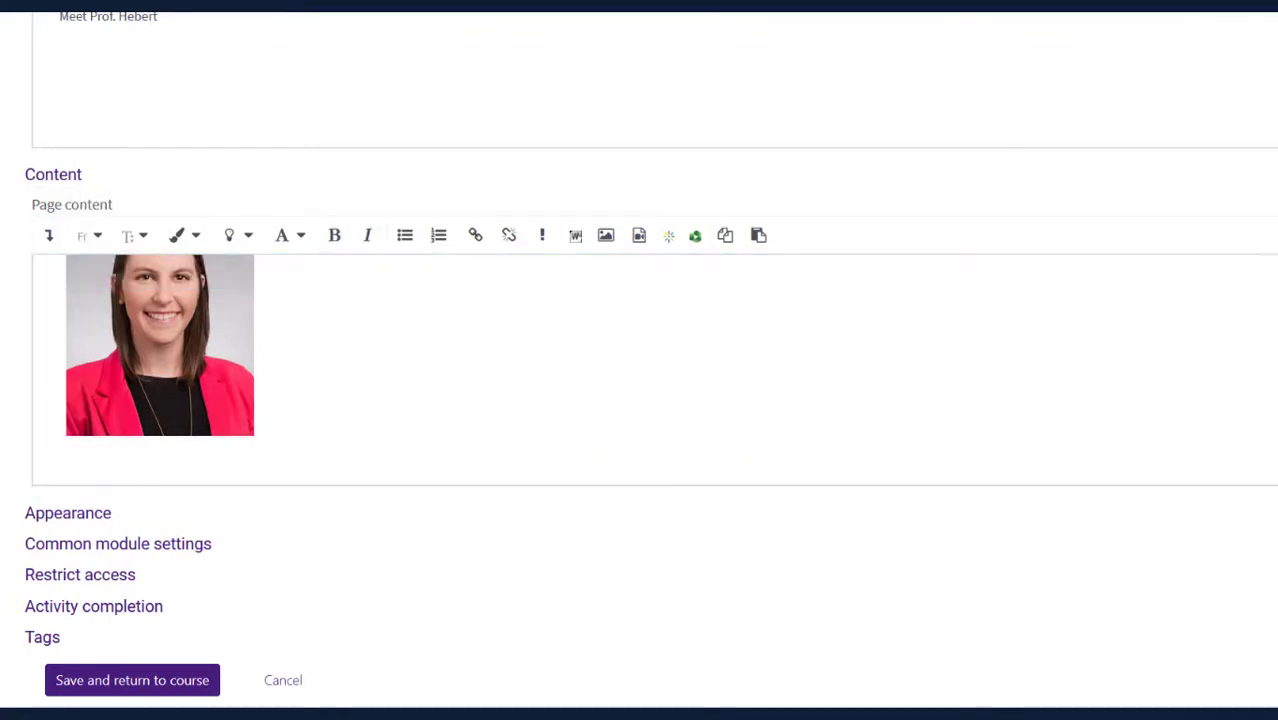
Paste the instructor's biography below the photo and save the page back to the course
{"action": "left_click", "coordinate": [105, 467]}
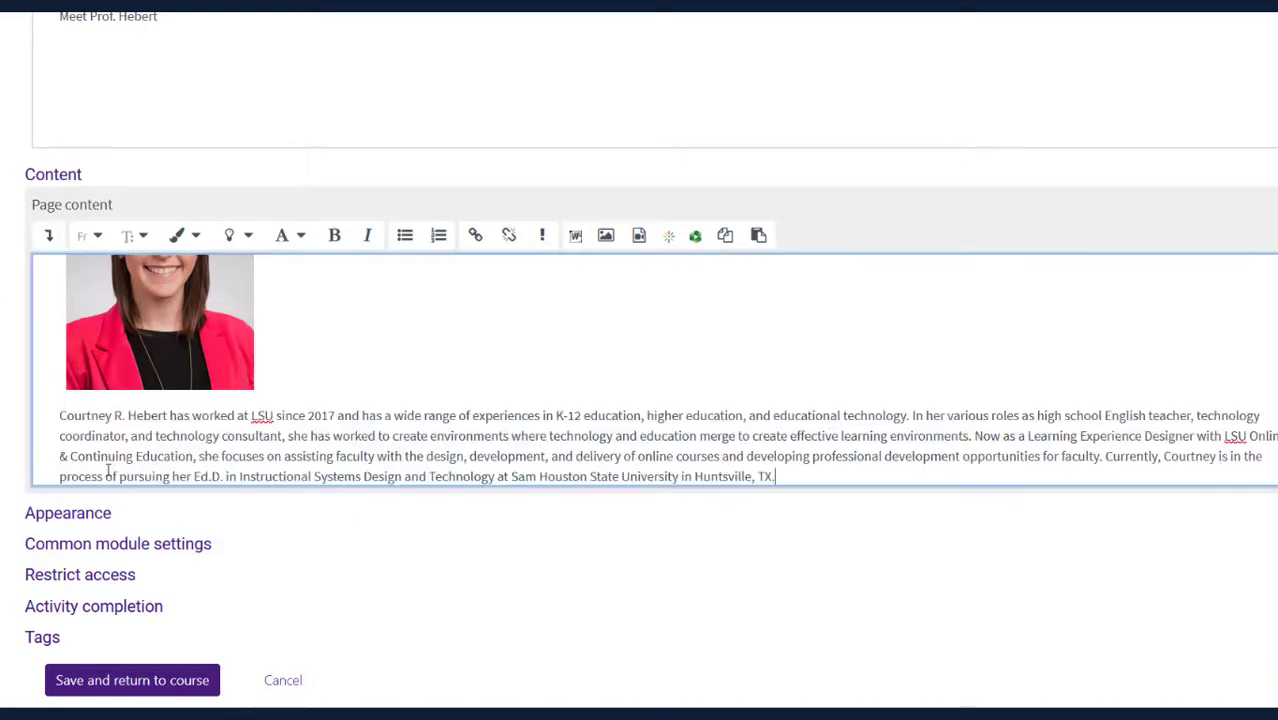
{"action": "left_click", "coordinate": [173, 682]}
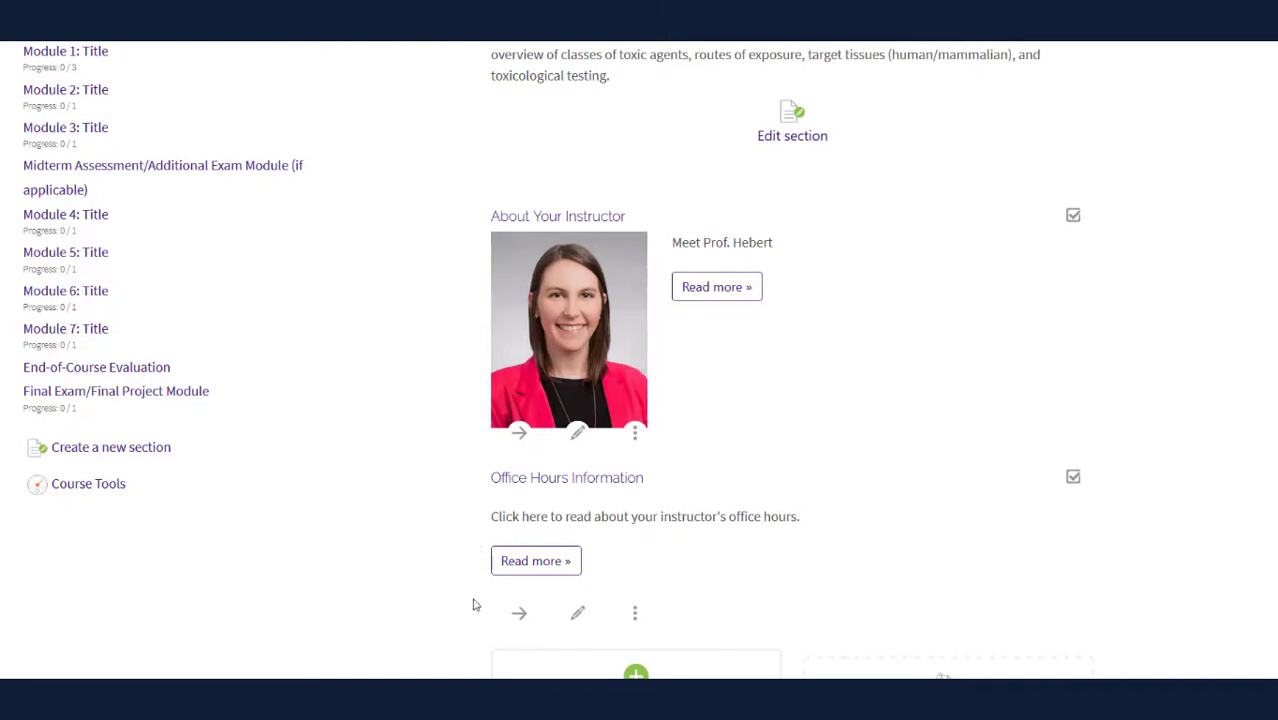
Replace the office location placeholder on the Office Hours page with Zoom
{"action": "left_click", "coordinate": [577, 615]}
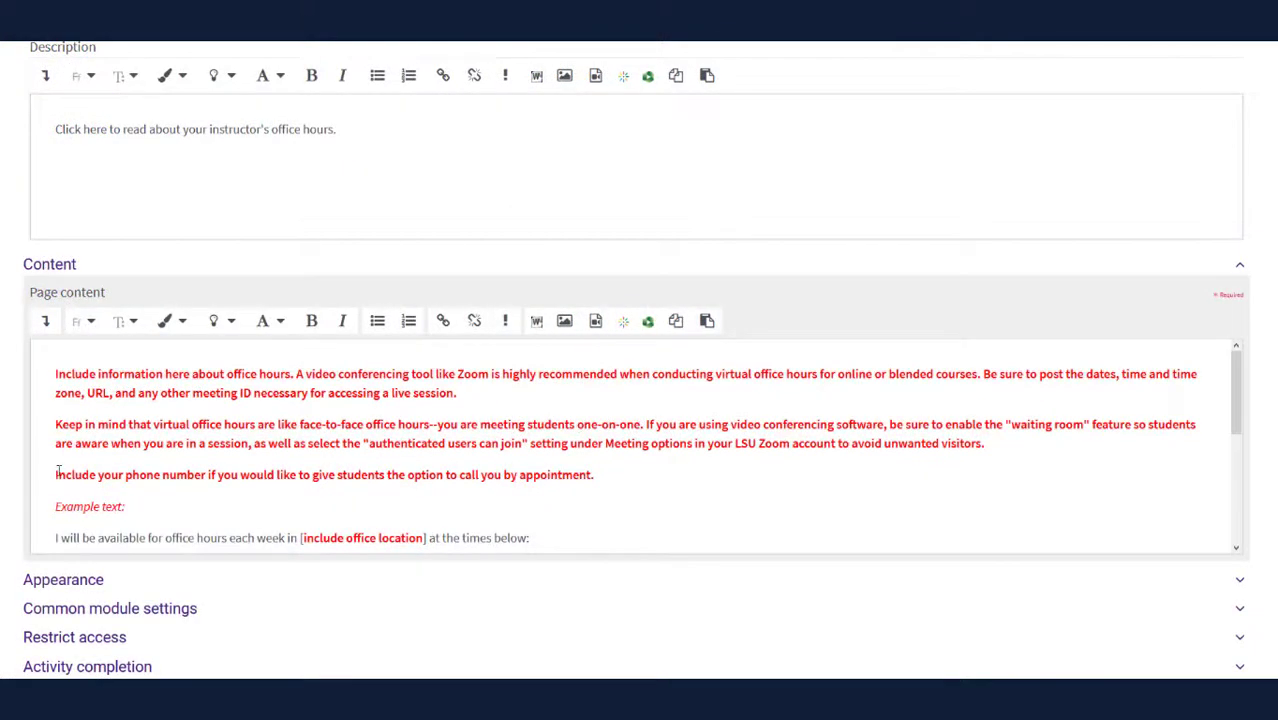
{"action": "scroll", "coordinate": [57, 475], "scroll_direction": "down", "scroll_amount": 1}
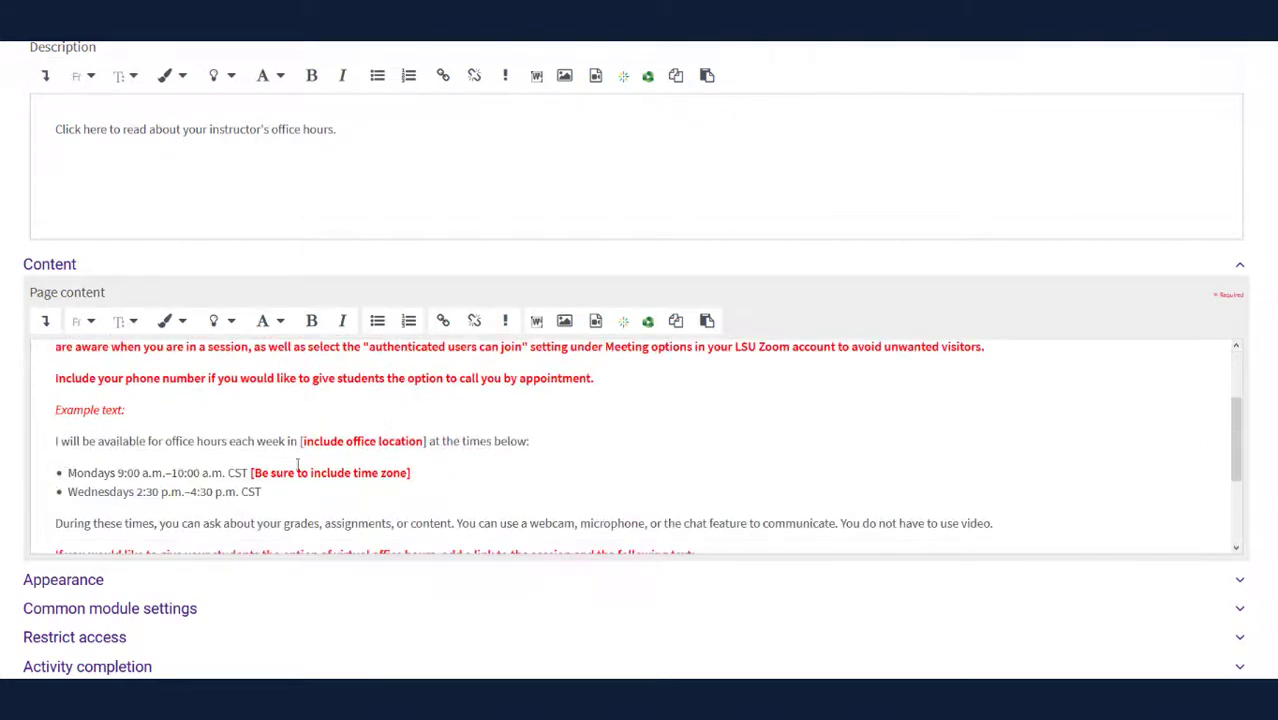
{"action": "left_click_drag", "start_coordinate": [427, 441], "coordinate": [300, 441]}
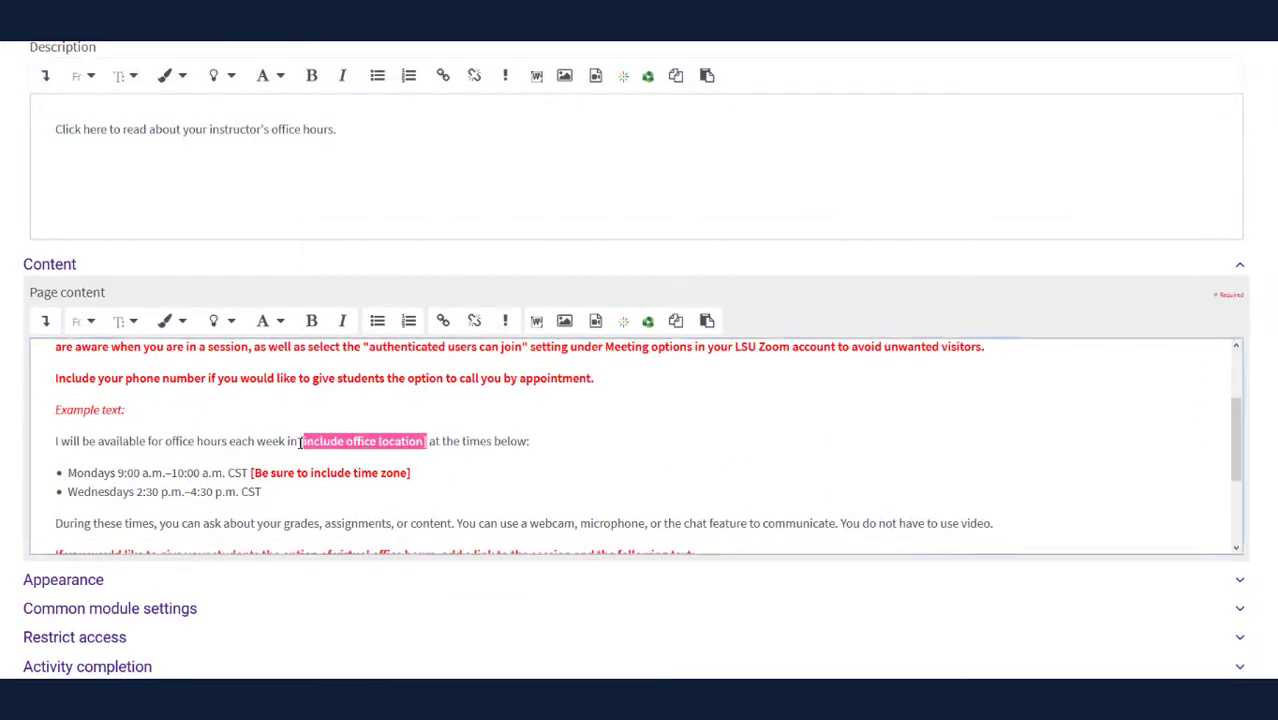
{"action": "type", "text": "Zoom"}
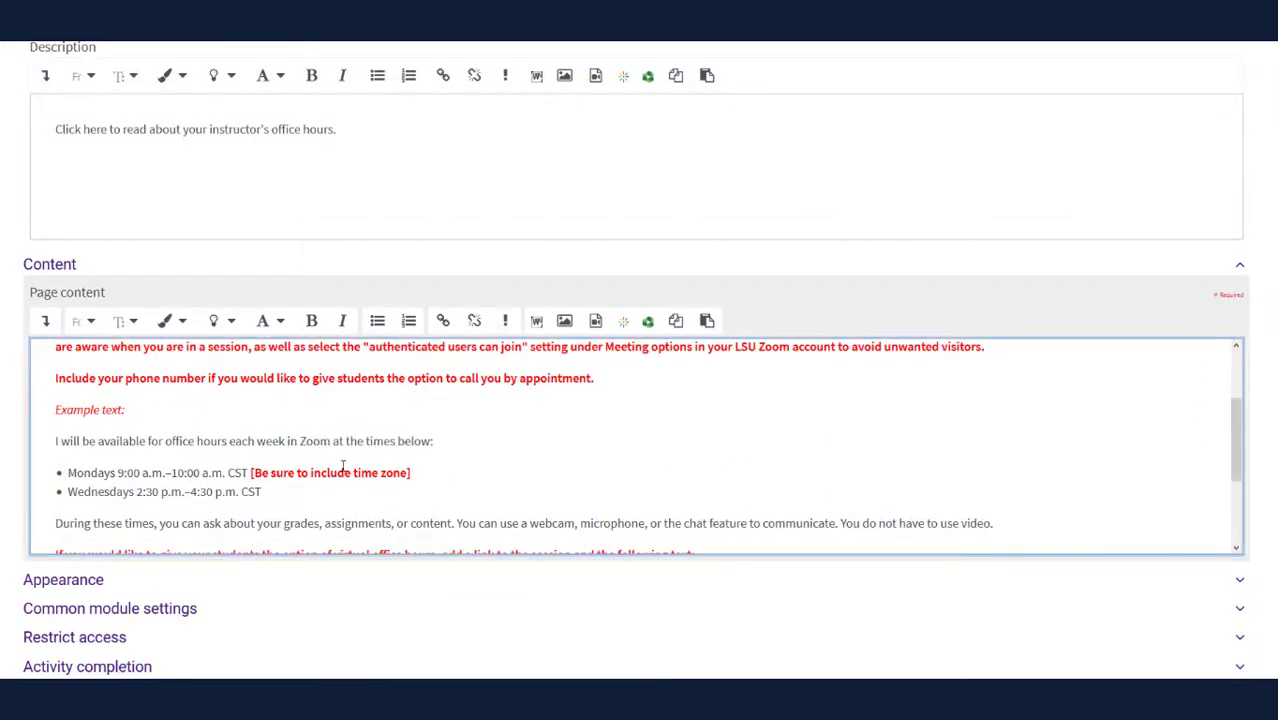
Replace the placeholder email with the instructor's address and make it a mailto link
{"action": "scroll", "coordinate": [444, 444], "scroll_direction": "down", "scroll_amount": 3}
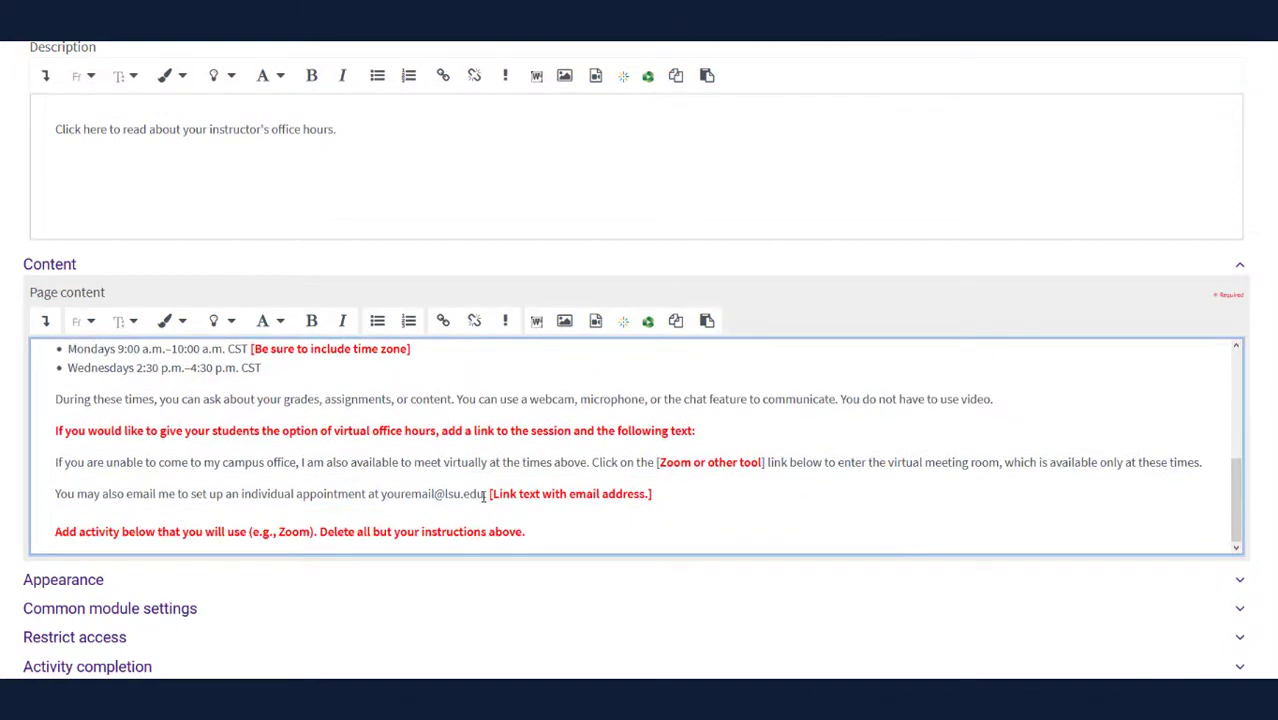
{"action": "left_click_drag", "start_coordinate": [484, 494], "coordinate": [383, 496]}
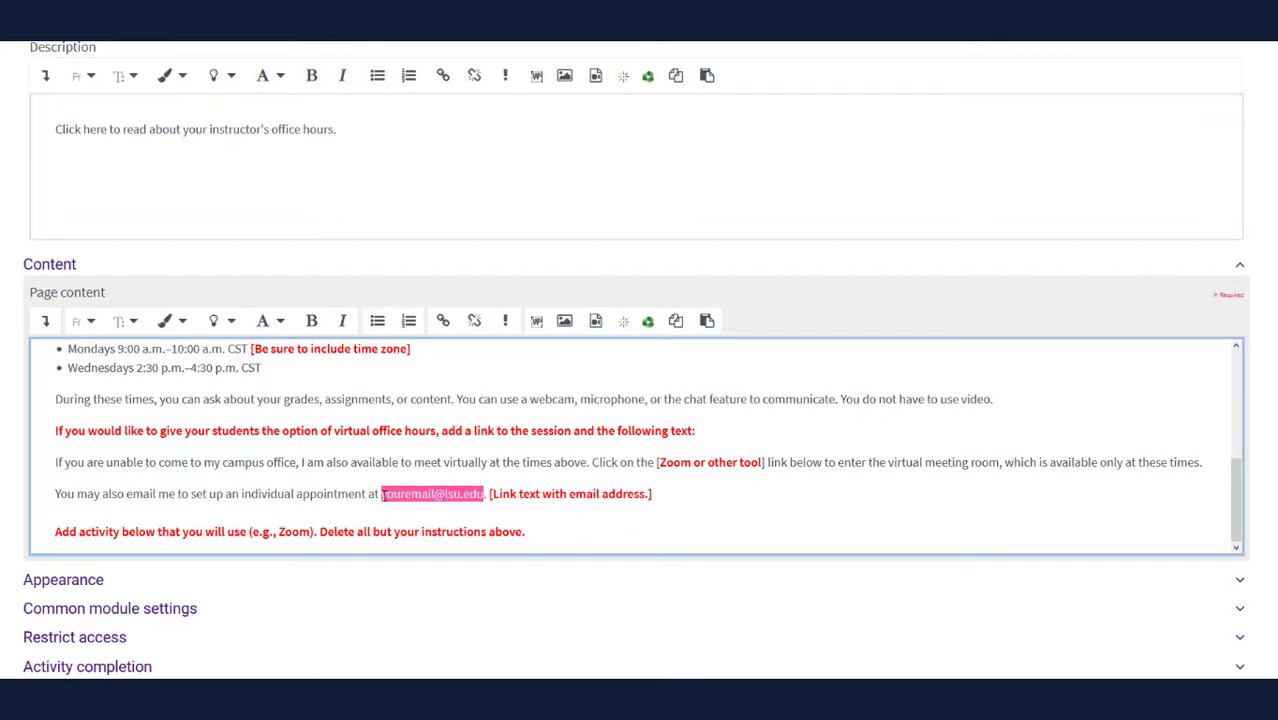
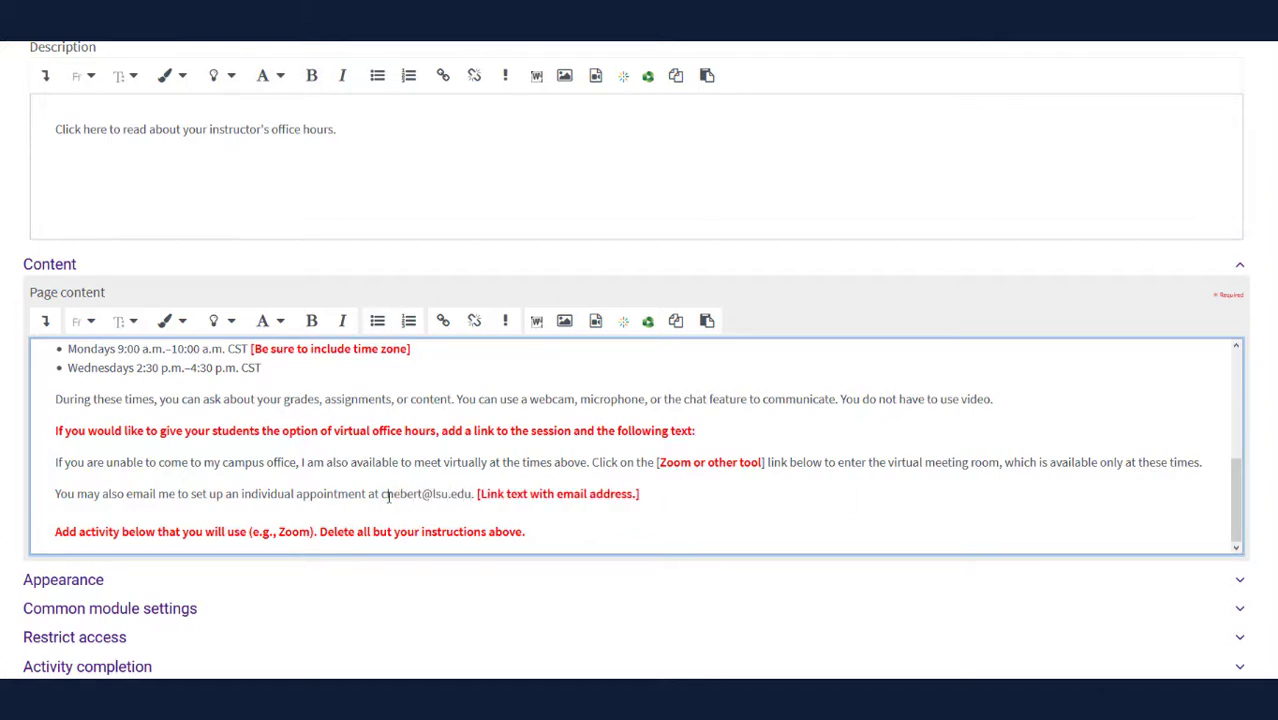
{"action": "left_click_drag", "start_coordinate": [380, 494], "coordinate": [469, 494]}
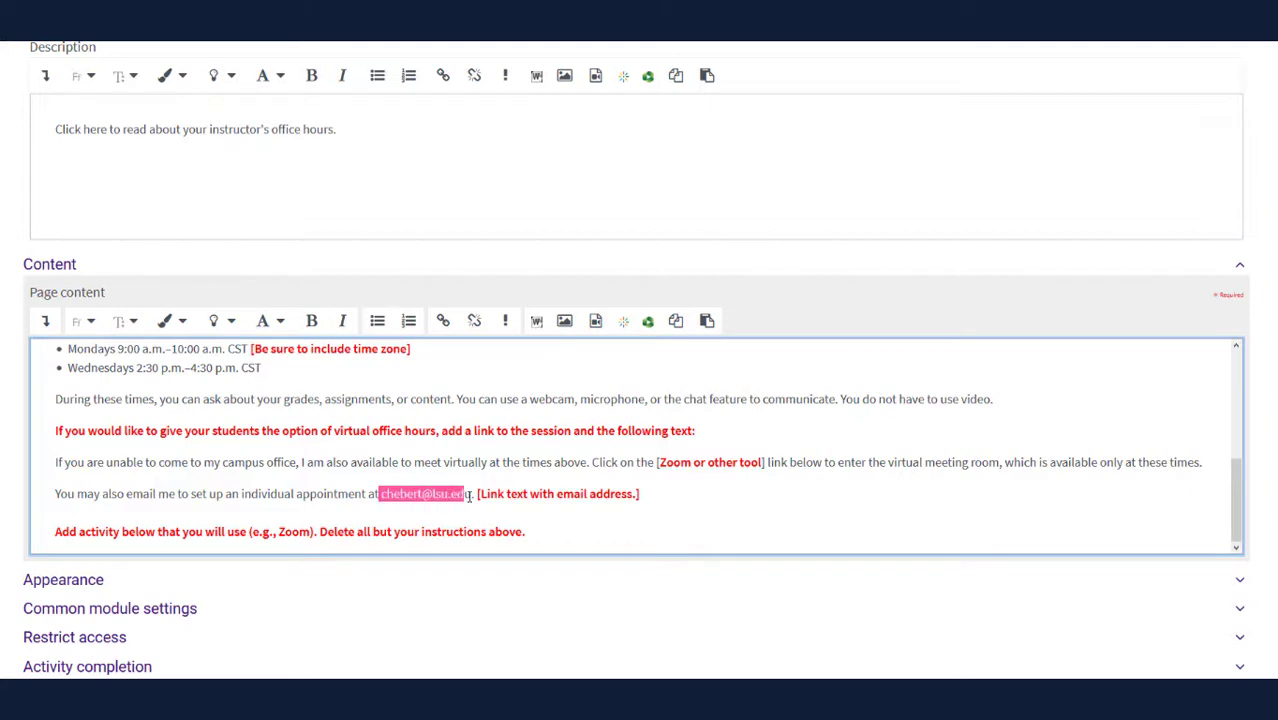
{"action": "left_click", "coordinate": [444, 322]}
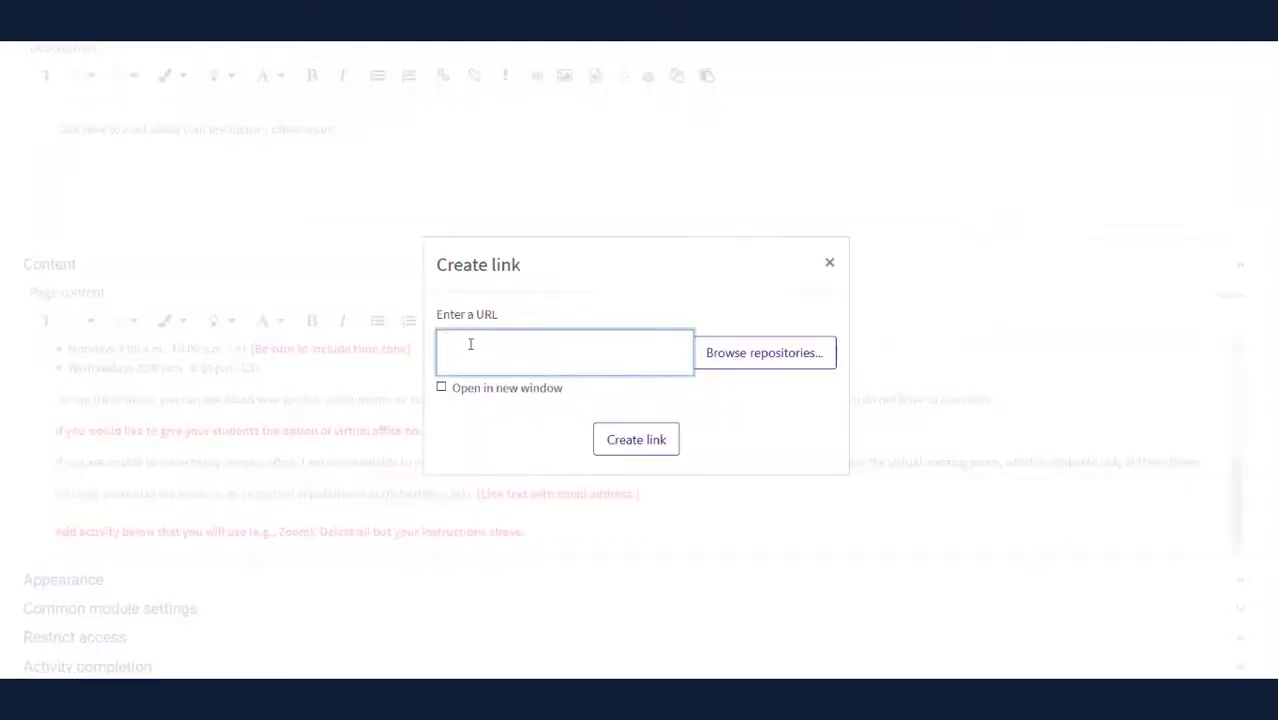
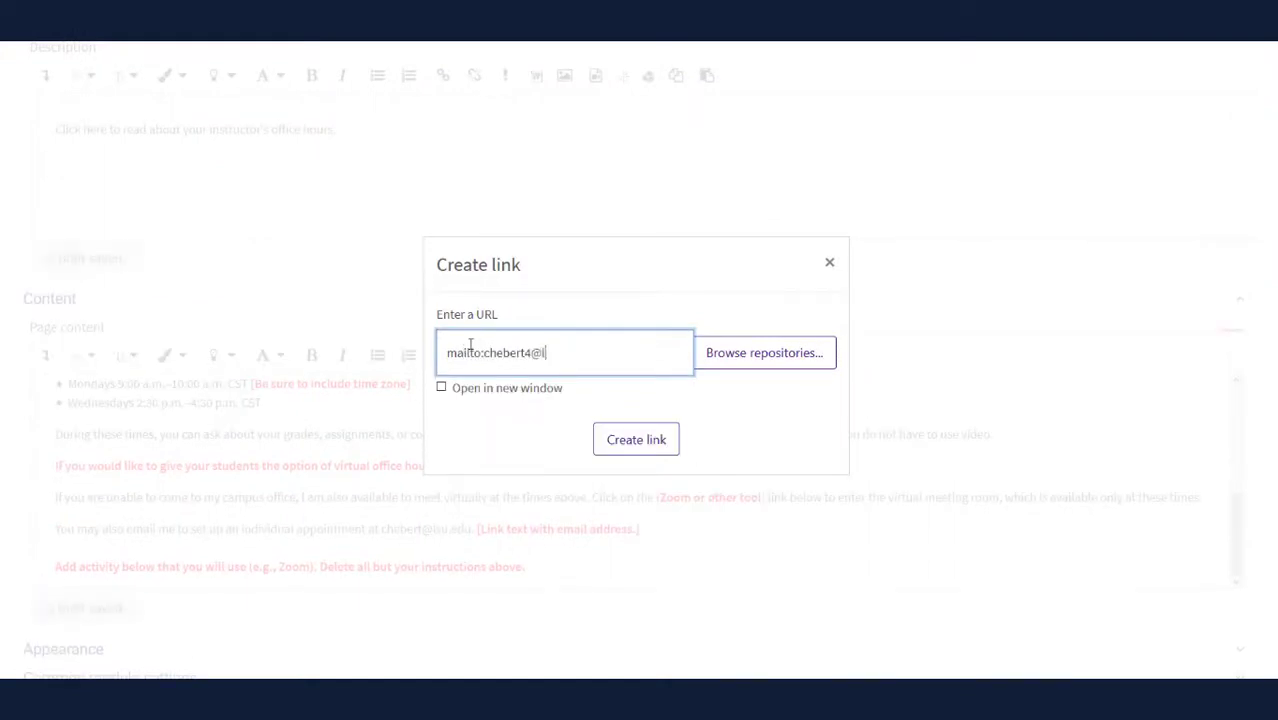
{"action": "left_click", "coordinate": [636, 440]}
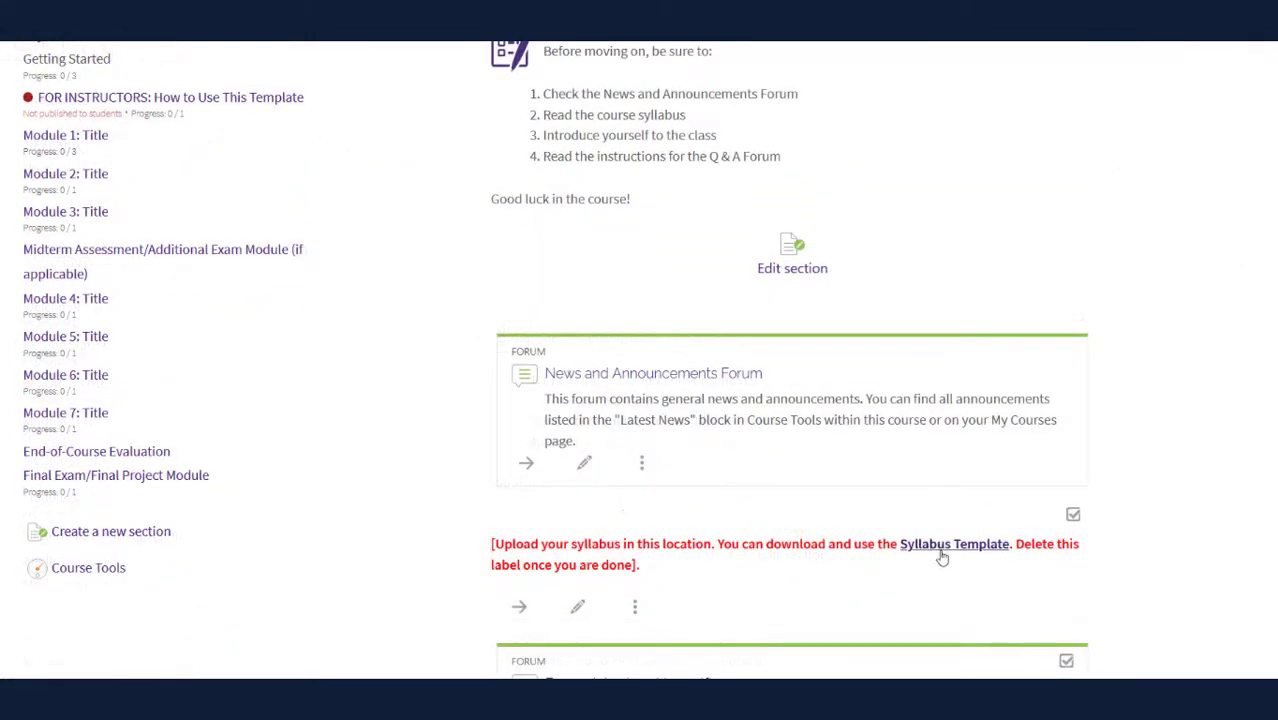
Check the syllabus template, then upload the ENVS 4477 Syllabus Word file into Getting Started
{"action": "left_click", "coordinate": [944, 553]}
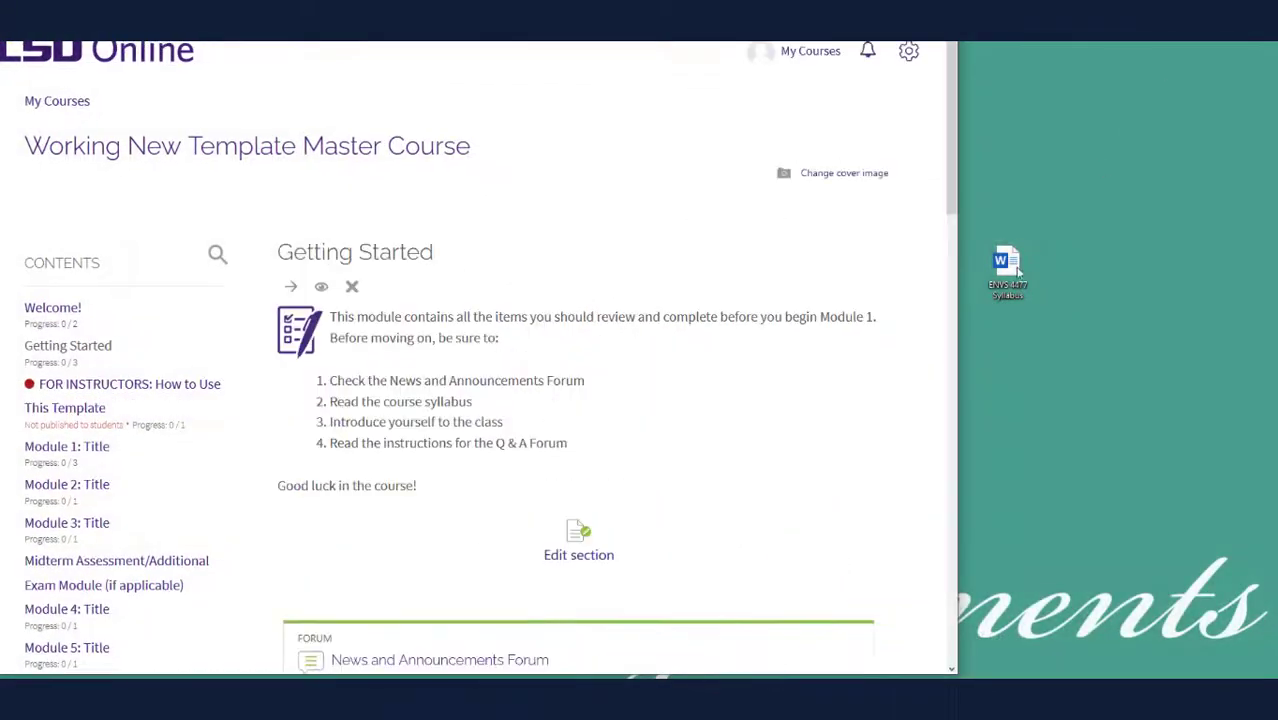
{"action": "left_click_drag", "start_coordinate": [1012, 276], "coordinate": [680, 472]}
{"action": "left_click_drag", "start_coordinate": [680, 472], "coordinate": [680, 472]}
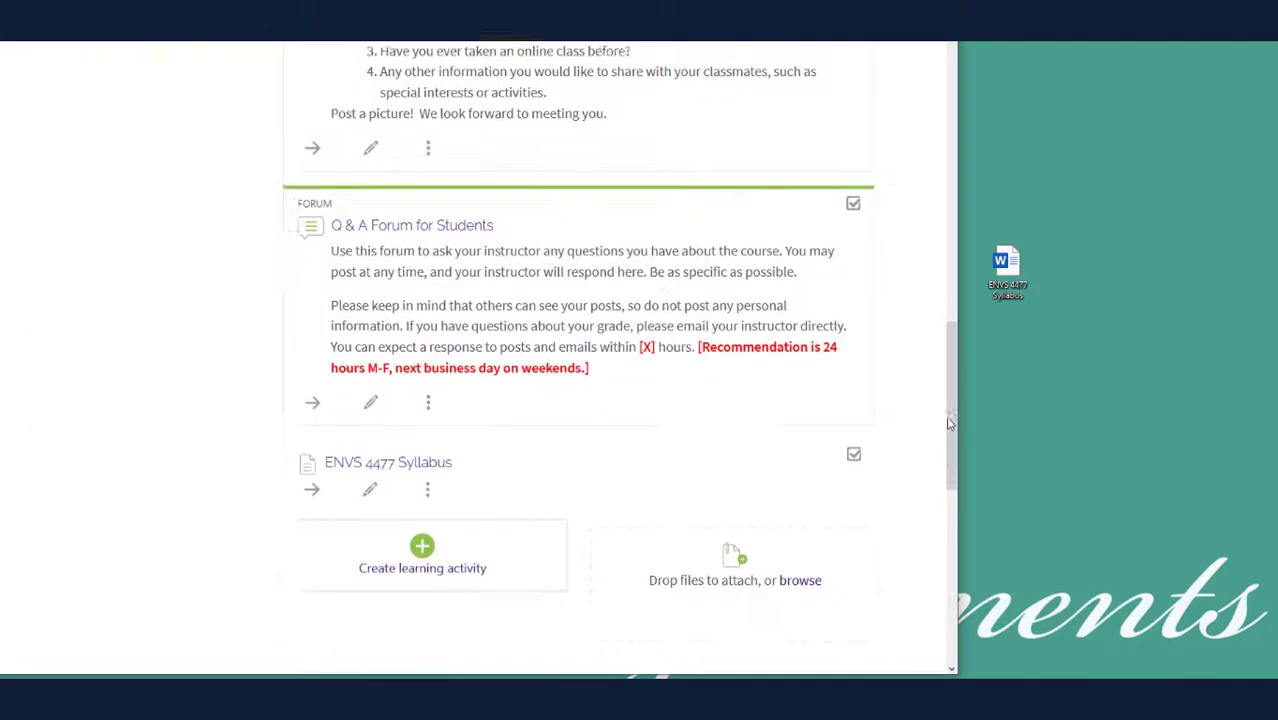
{"action": "scroll", "coordinate": [942, 428], "scroll_direction": "down", "scroll_amount": 1}
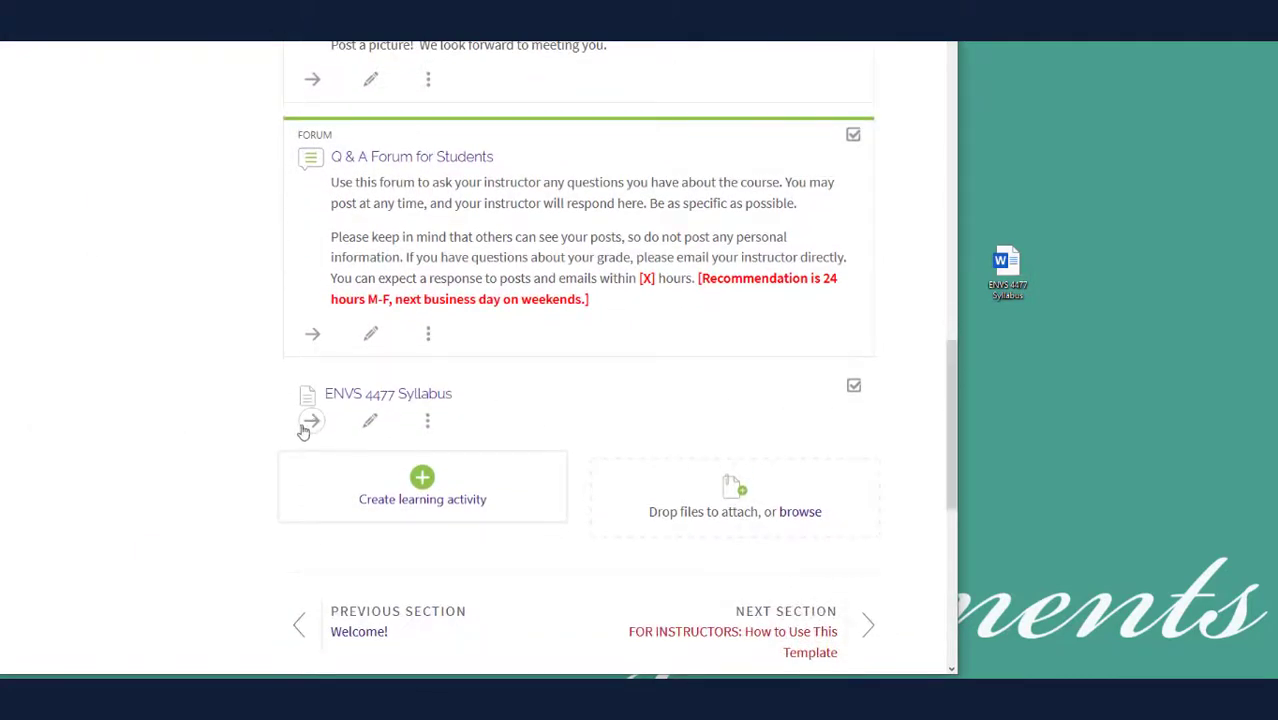
Look over the resource types and label actions, then edit the Q & A Forum for Students
{"action": "left_click", "coordinate": [417, 499]}
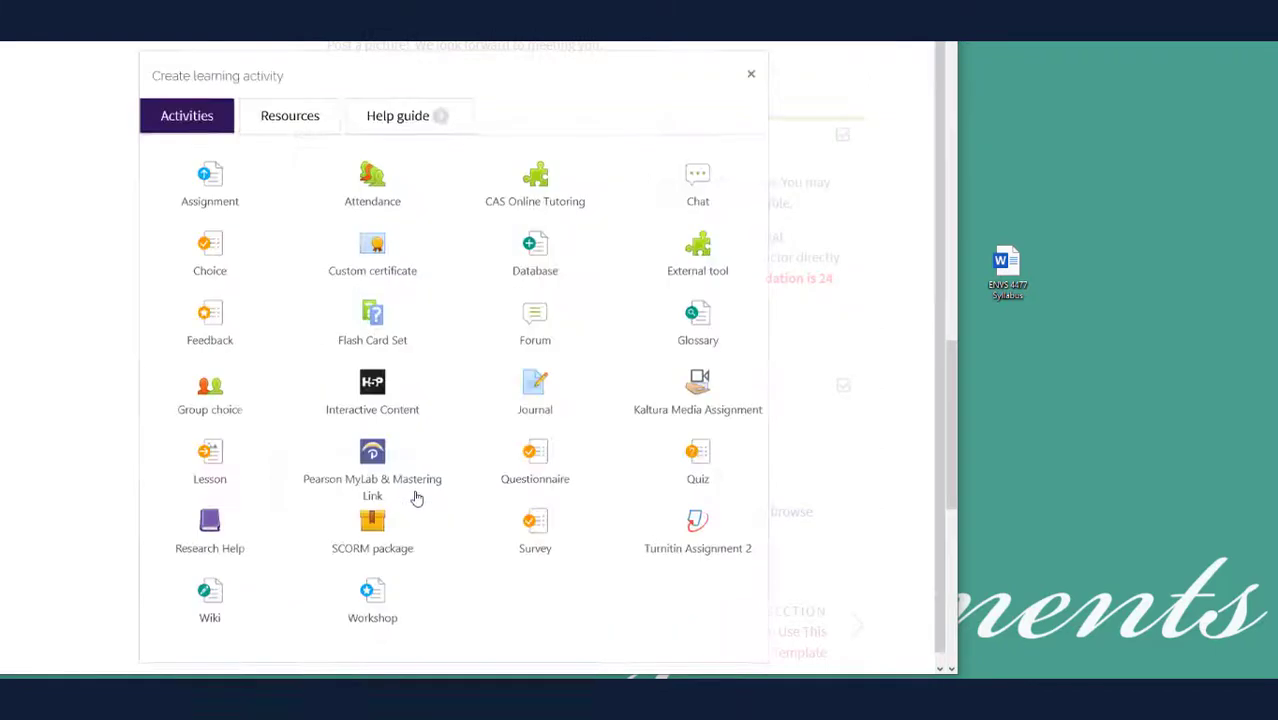
{"action": "left_click", "coordinate": [306, 120]}
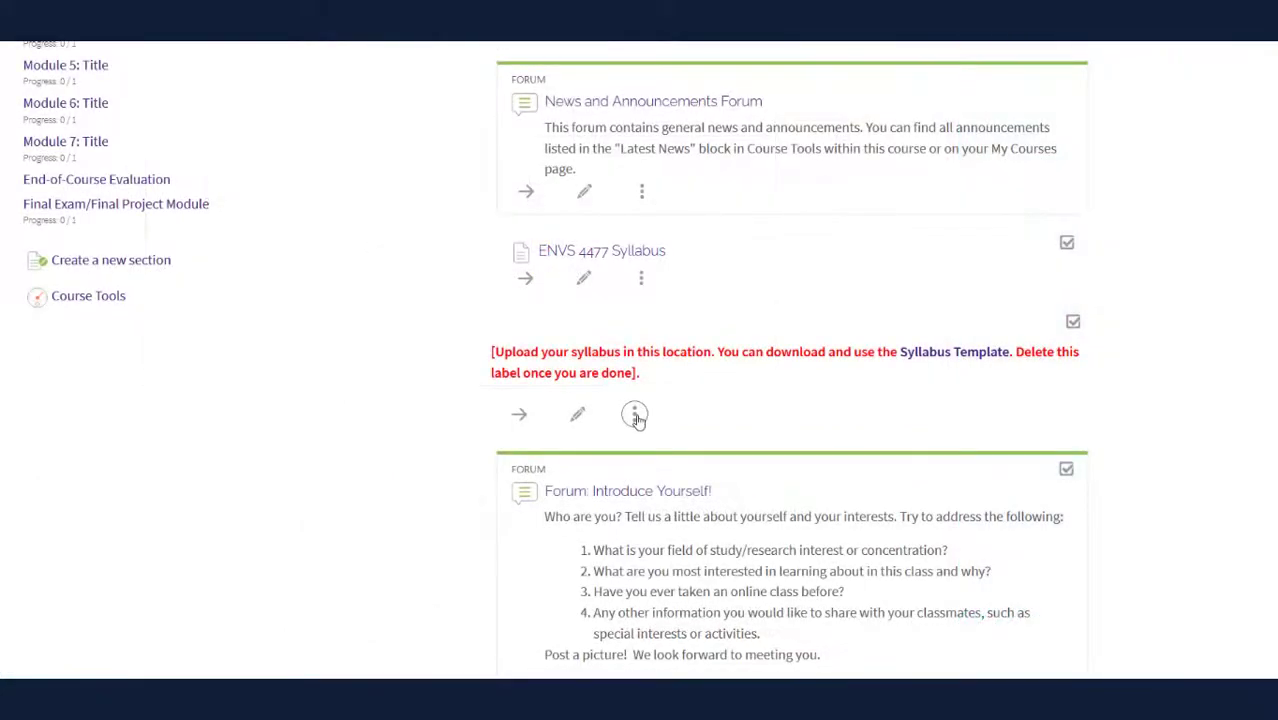
{"action": "left_click", "coordinate": [635, 416]}
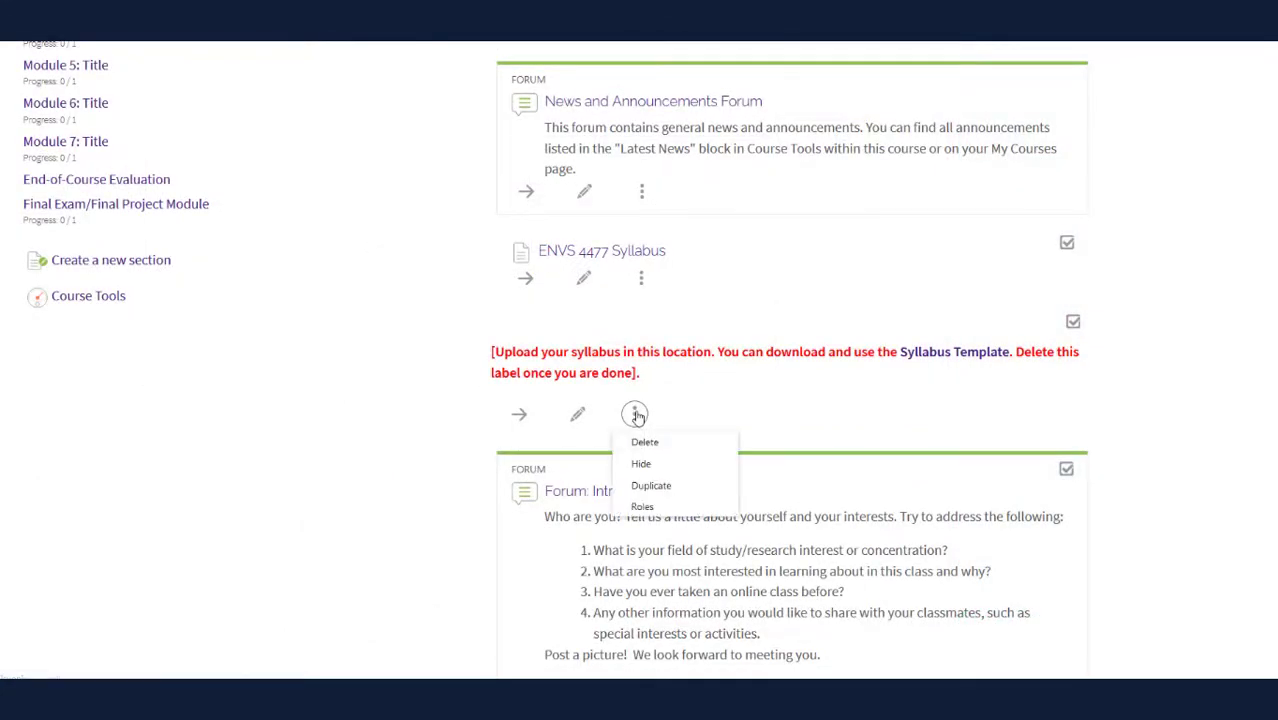
{"action": "left_click", "coordinate": [636, 416]}
{"action": "scroll", "coordinate": [414, 441], "scroll_direction": "down", "scroll_amount": 5}
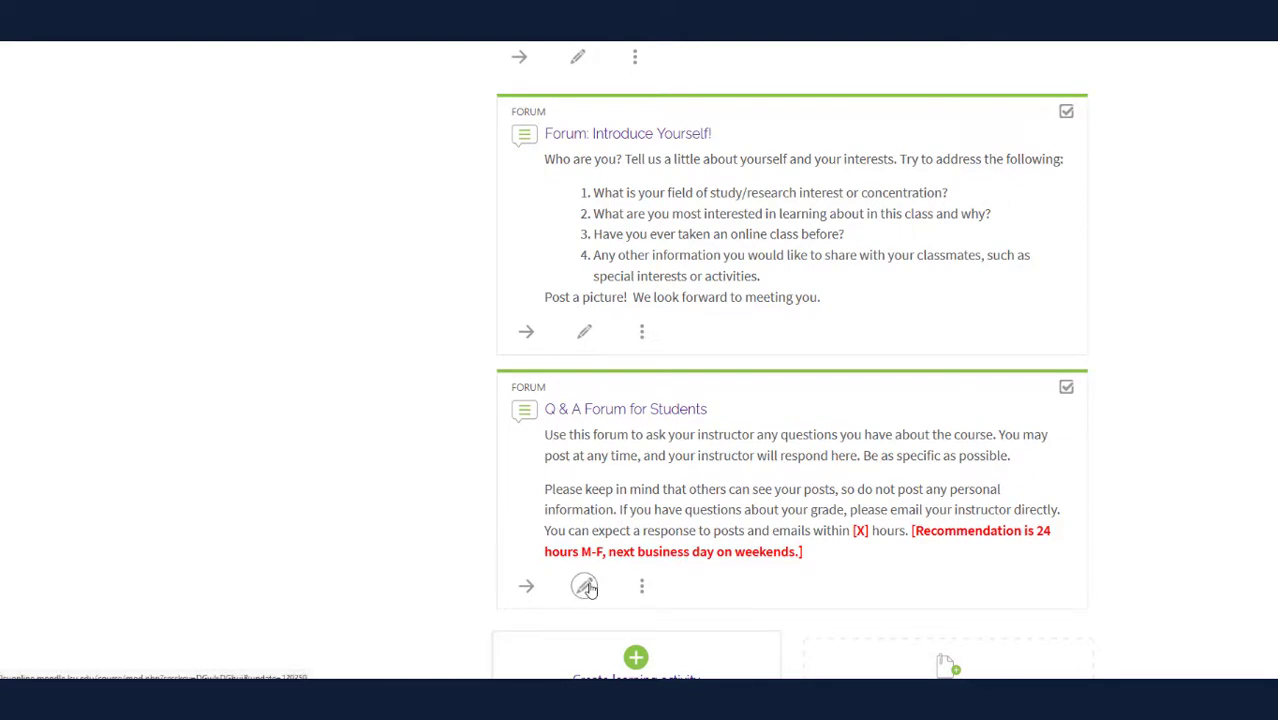
{"action": "left_click", "coordinate": [585, 587]}
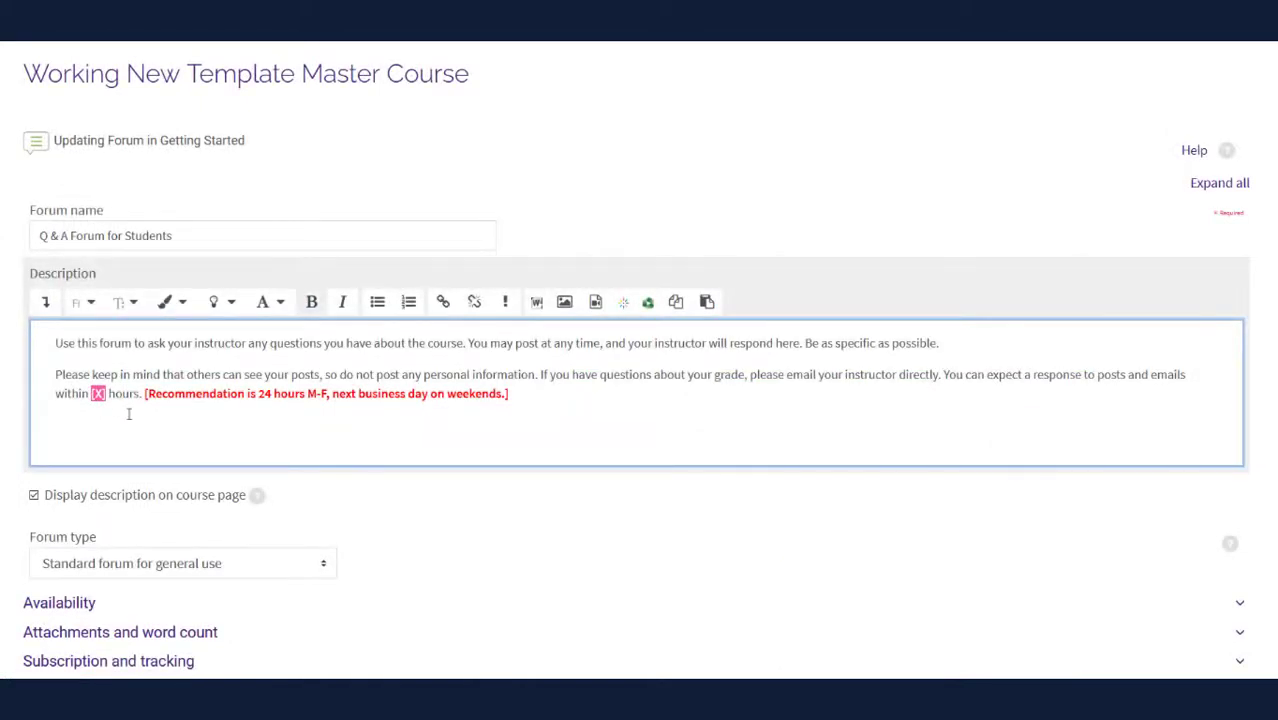
Replace [X] with 48 in the forum description and delete the red bracketed recommendation
{"action": "type", "text": "48"}
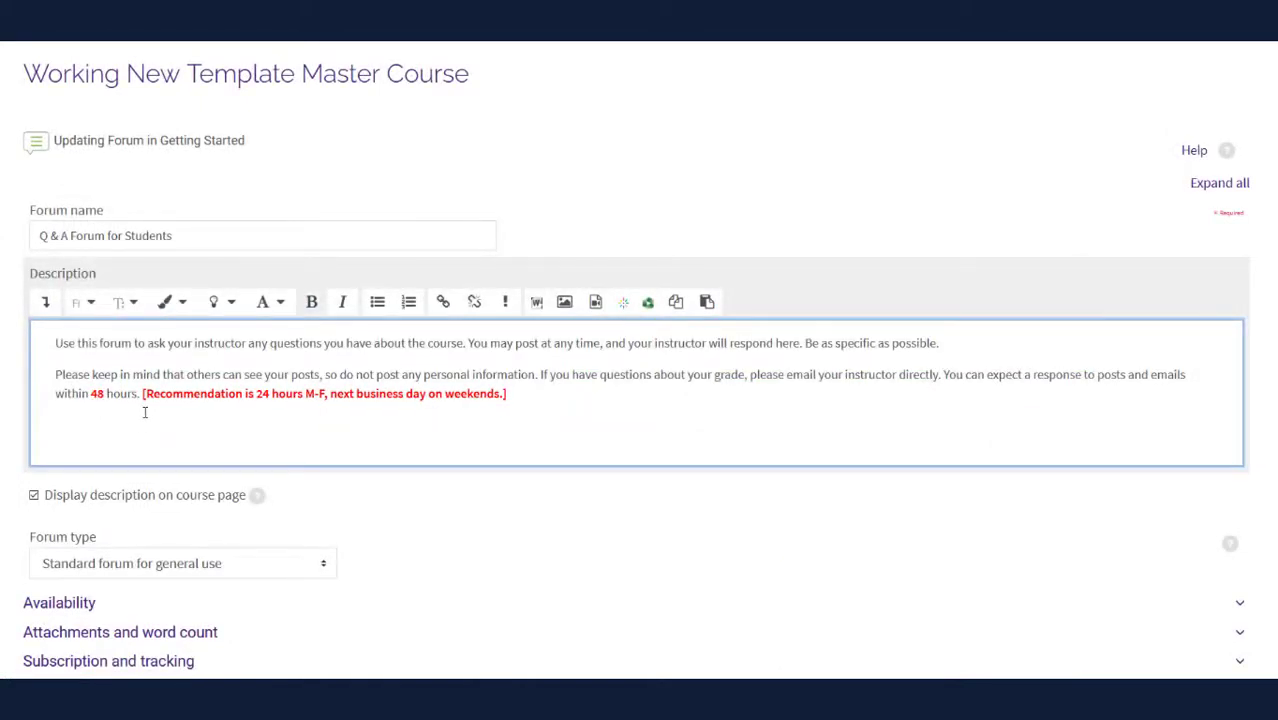
{"action": "double_click", "coordinate": [97, 394]}
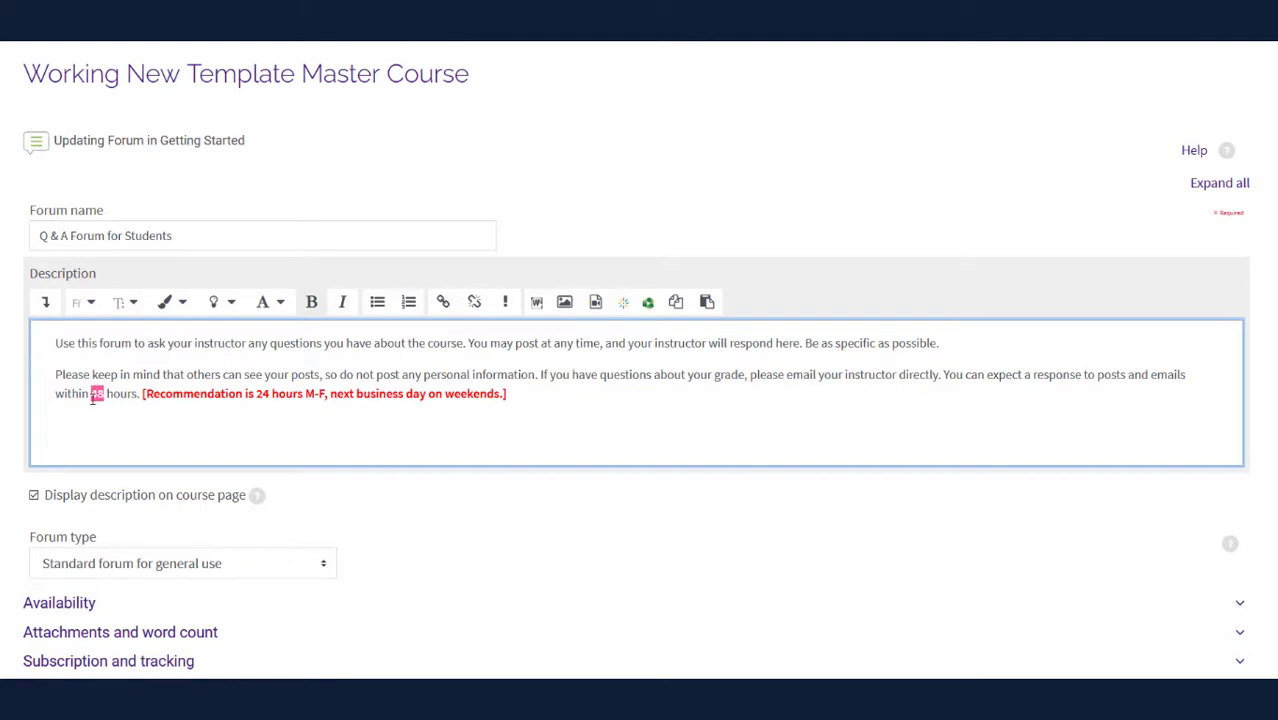
{"action": "left_click", "coordinate": [45, 301]}
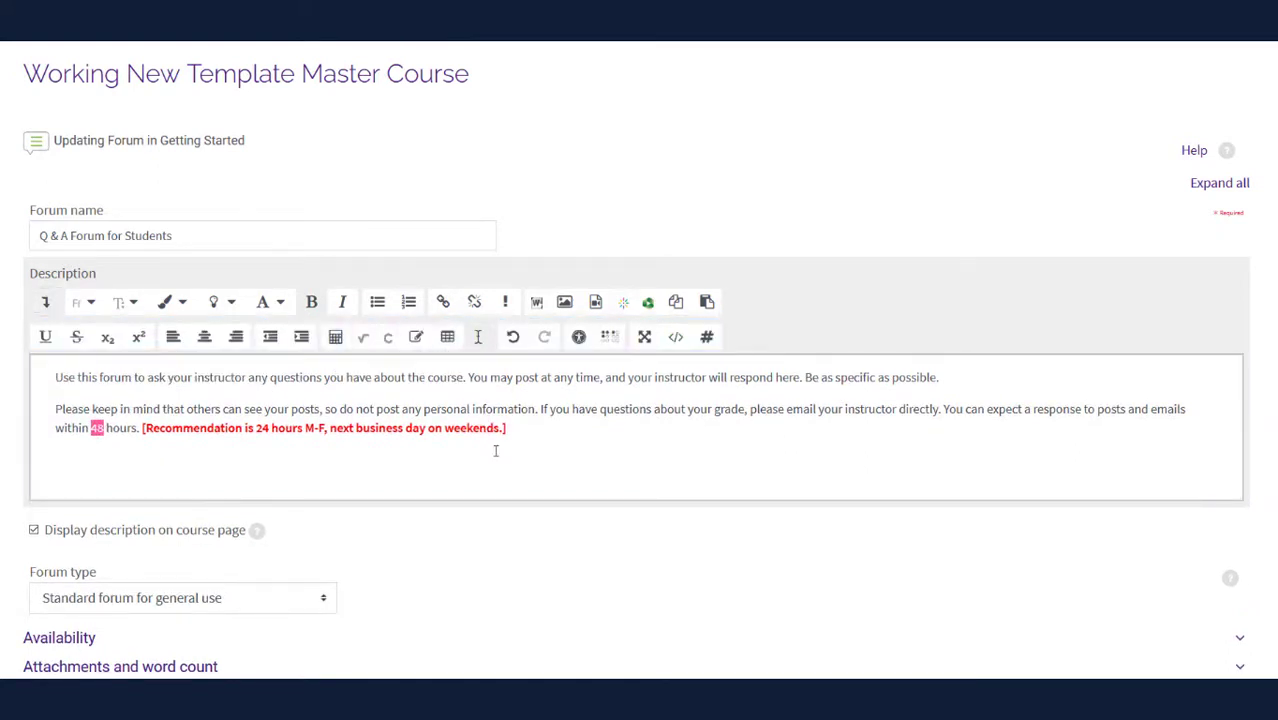
{"action": "left_click_drag", "start_coordinate": [510, 440], "coordinate": [141, 428]}
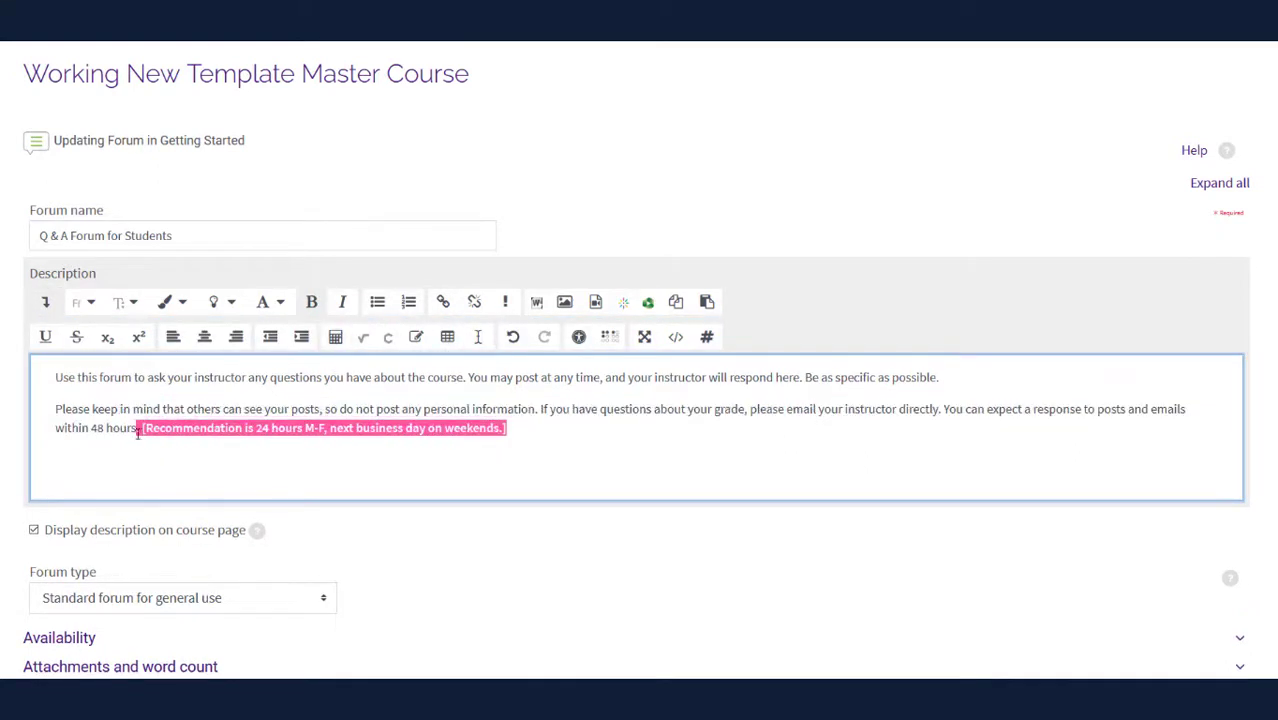
{"action": "key", "text": "BackSpace"}
{"action": "scroll", "coordinate": [162, 434], "scroll_direction": "down", "scroll_amount": 5}
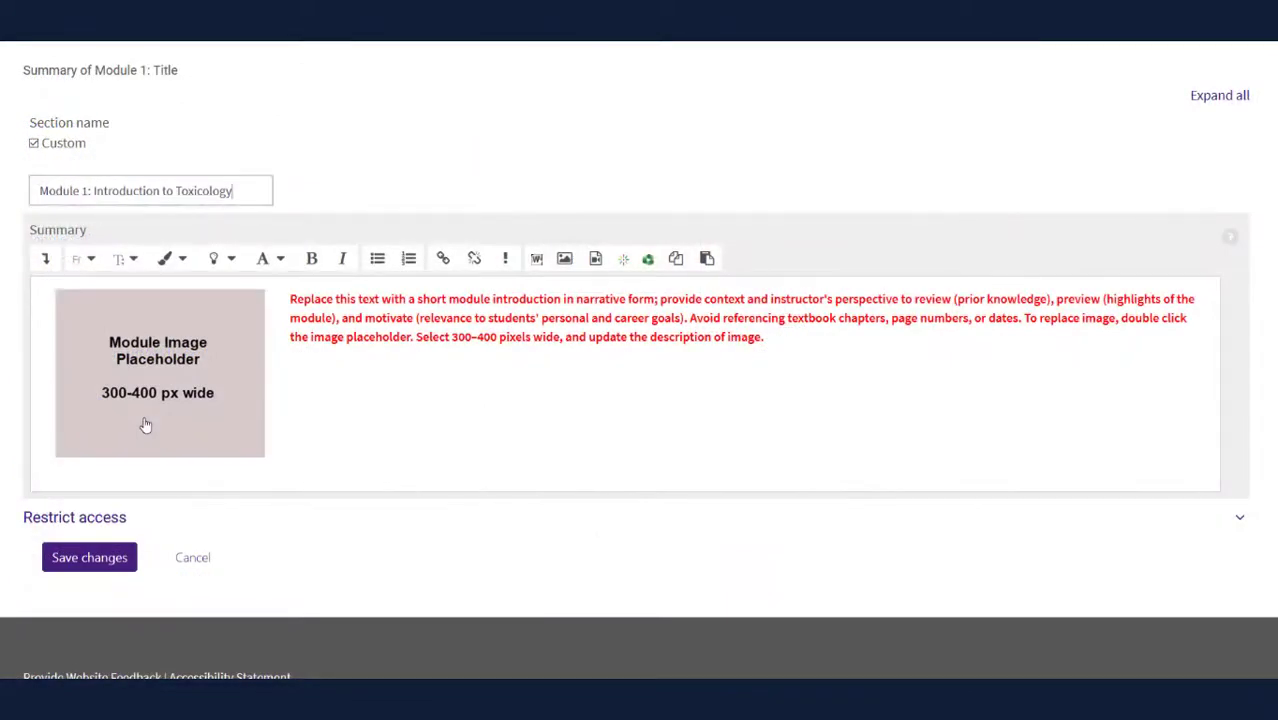
Add the frog image to Module 1's summary and paste the toxicology introduction over the placeholder
{"action": "double_click", "coordinate": [145, 425]}
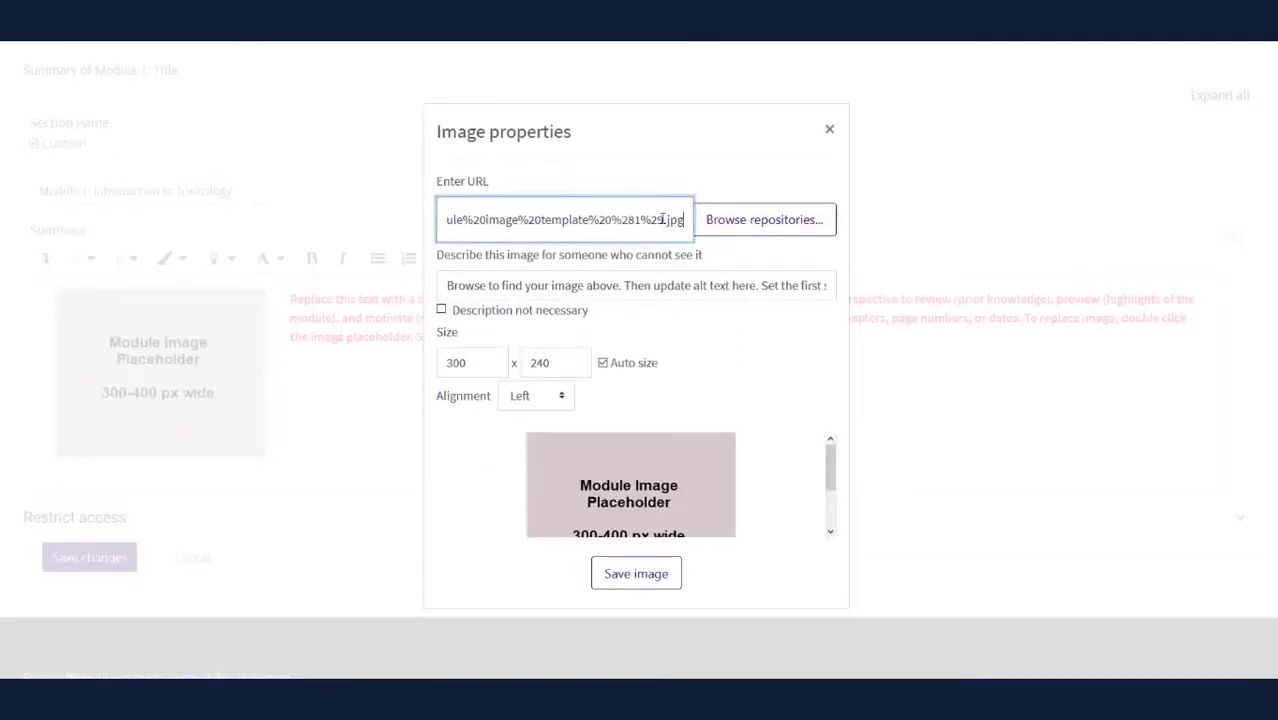
{"action": "left_click", "coordinate": [745, 222]}
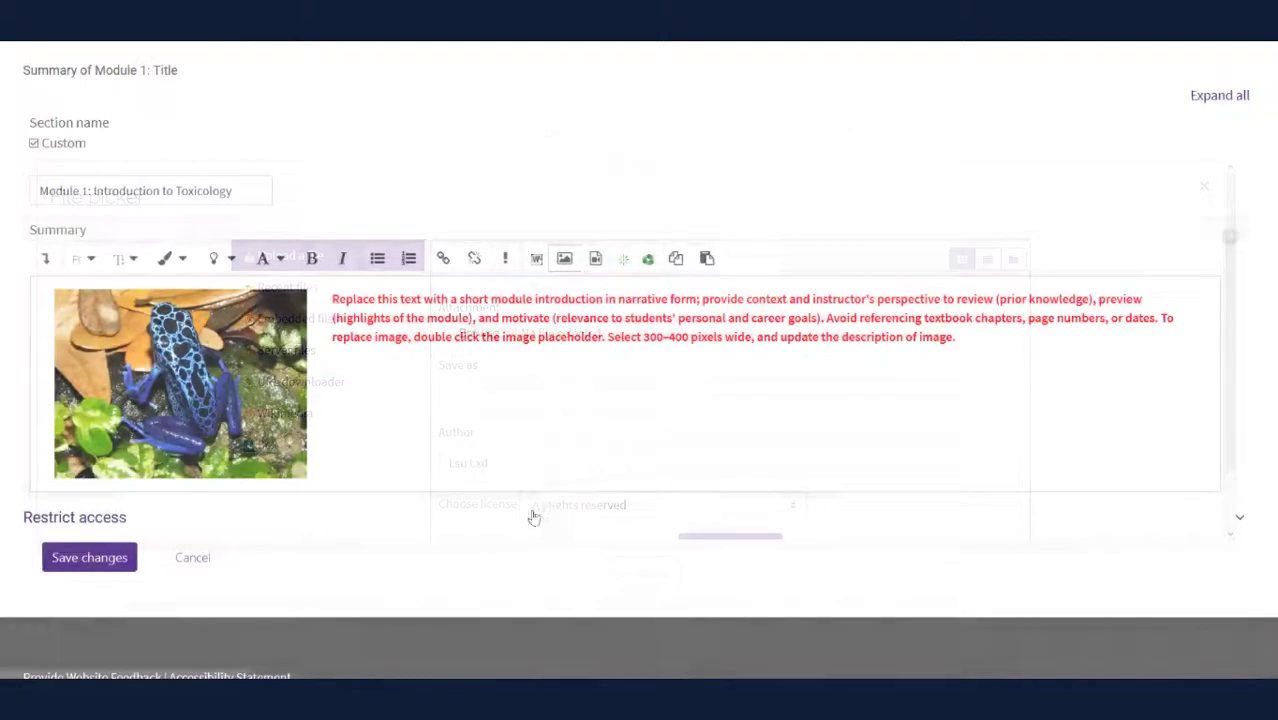
{"action": "left_click_drag", "start_coordinate": [957, 340], "coordinate": [333, 299]}
{"action": "type", "text": "In this module, you will be introduced to the fundamentals of toxicology, specific to humans and mammals.  Environmental Toxicology requires the knowledge of the adverse impacts of toxic agents on various species, especially the human. Learning the fundamentals of toxicology from the human perspective enables the application of the same principles to all forms of life."}
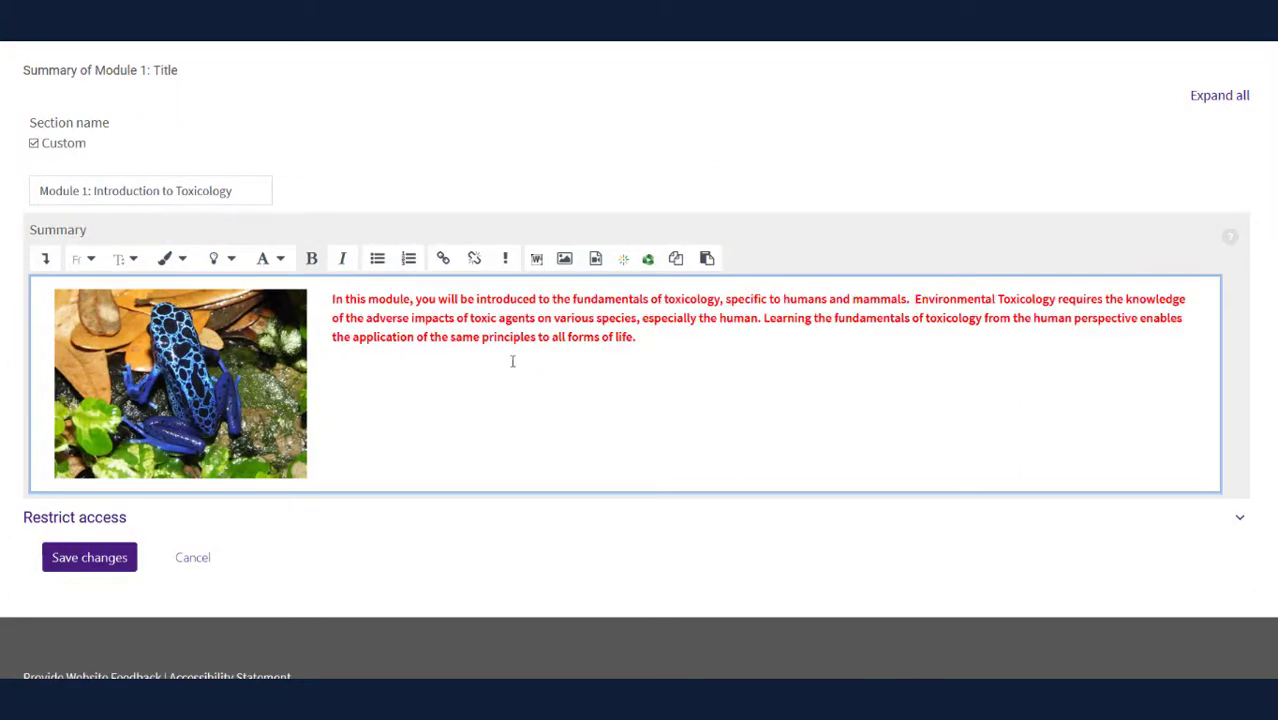
{"action": "left_click_drag", "start_coordinate": [636, 342], "coordinate": [321, 292]}
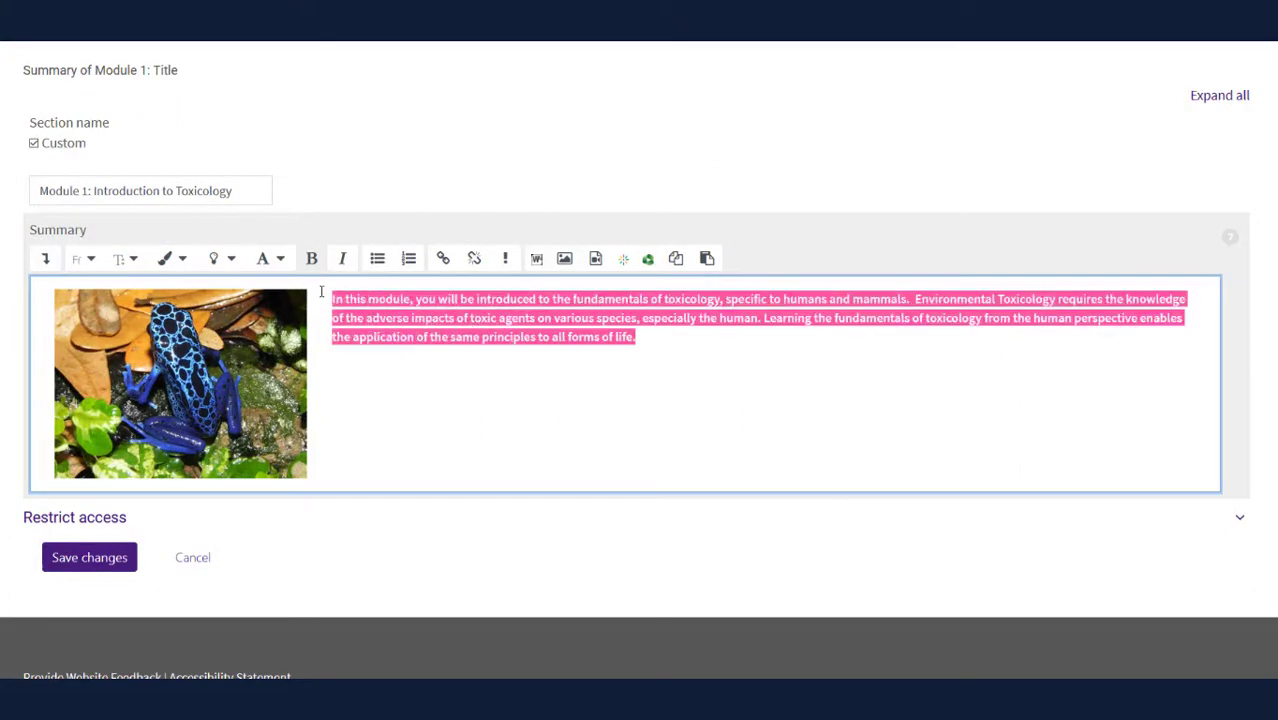
{"action": "left_click", "coordinate": [45, 258]}
{"action": "left_click", "coordinate": [623, 370]}
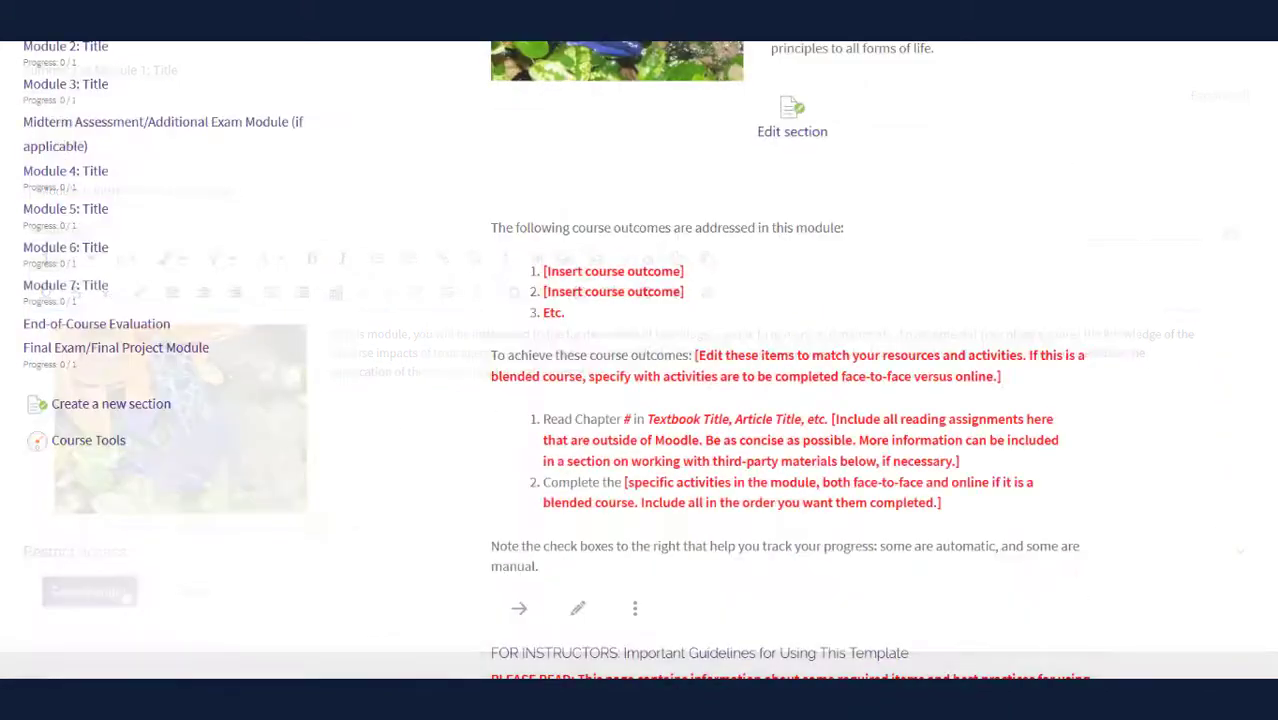
{"action": "scroll", "coordinate": [617, 486], "scroll_direction": "down", "scroll_amount": 2}
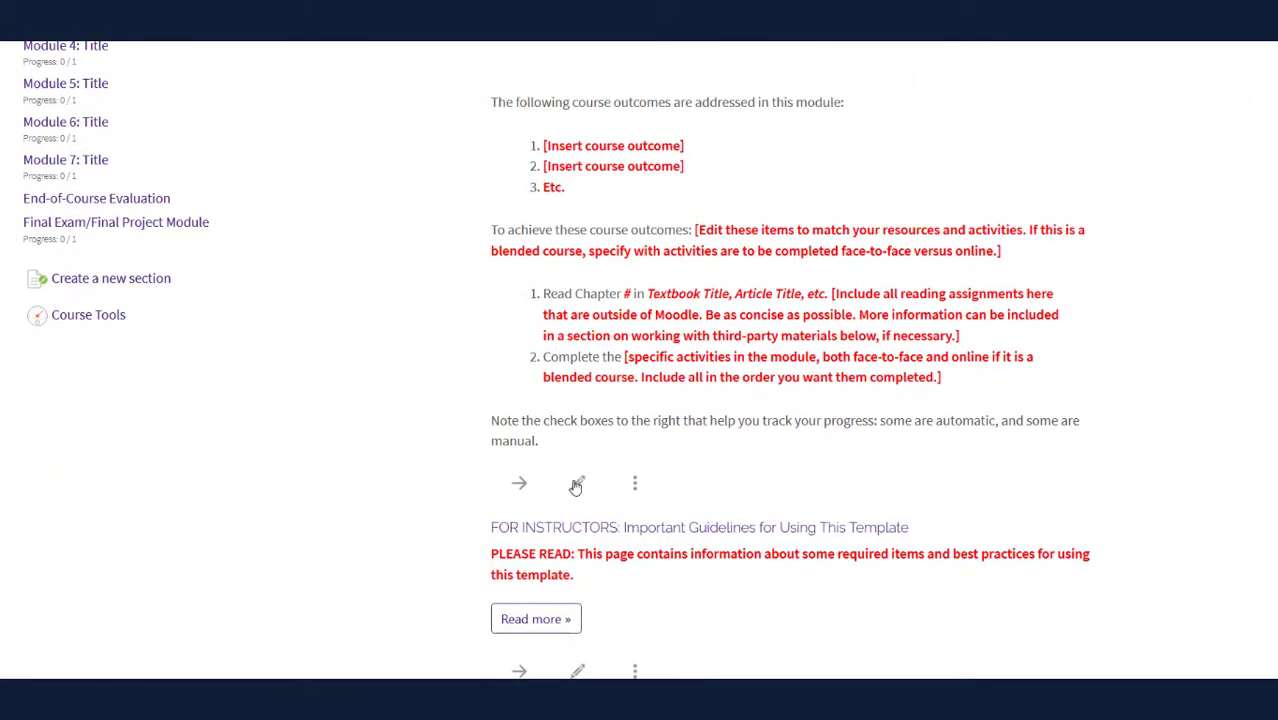
In the course outcomes label, delete the three placeholder outcomes and add blank lines
{"action": "left_click", "coordinate": [577, 485]}
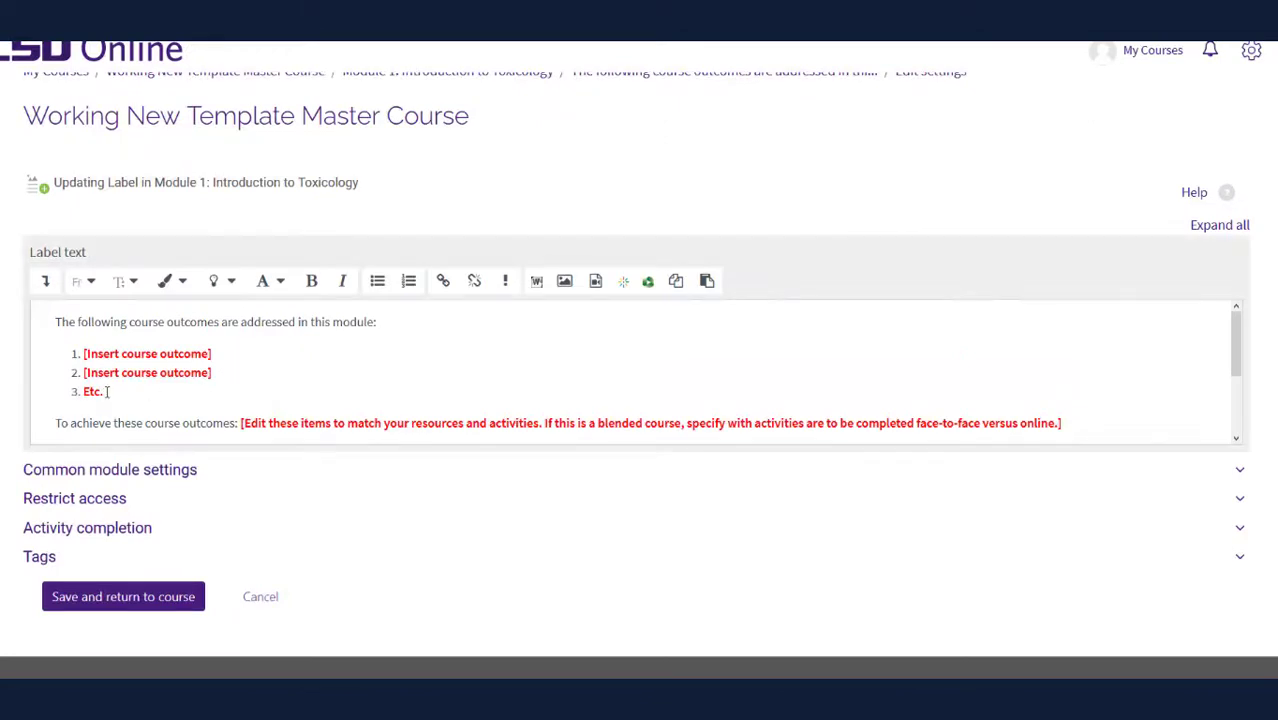
{"action": "left_click_drag", "start_coordinate": [107, 391], "coordinate": [58, 348]}
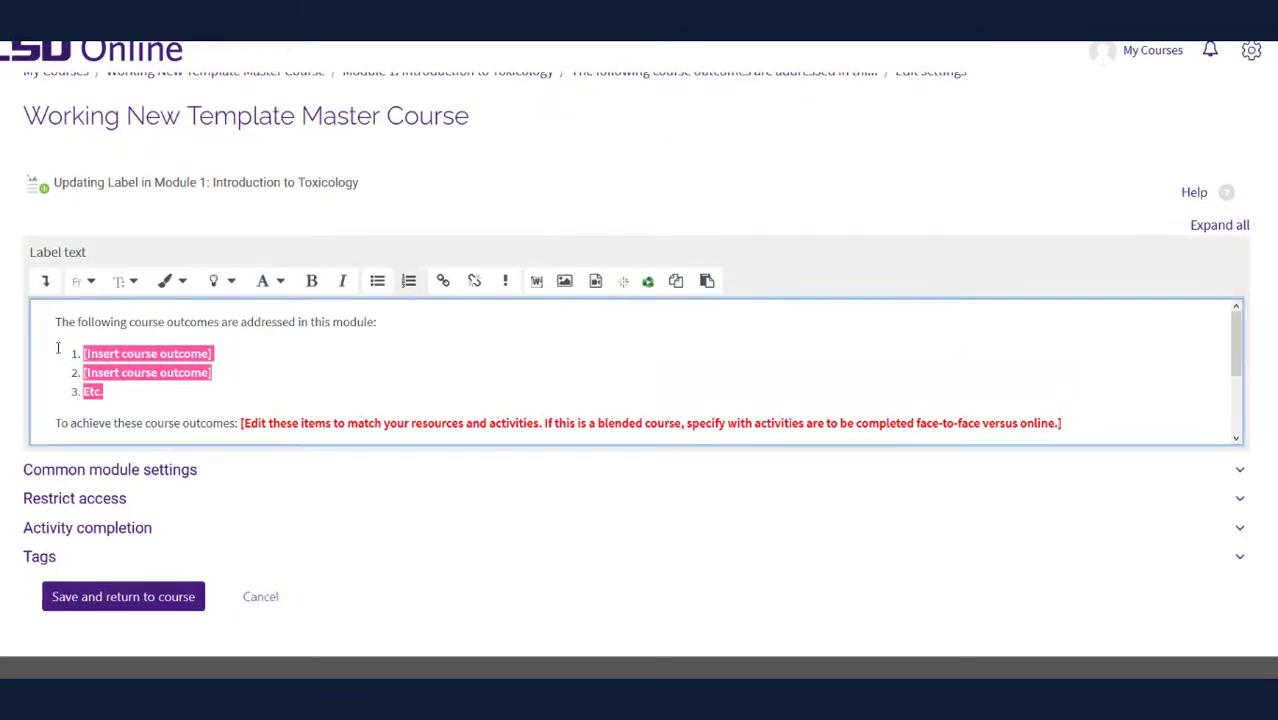
{"action": "key", "text": "BackSpace"}
{"action": "key", "text": "Return"}
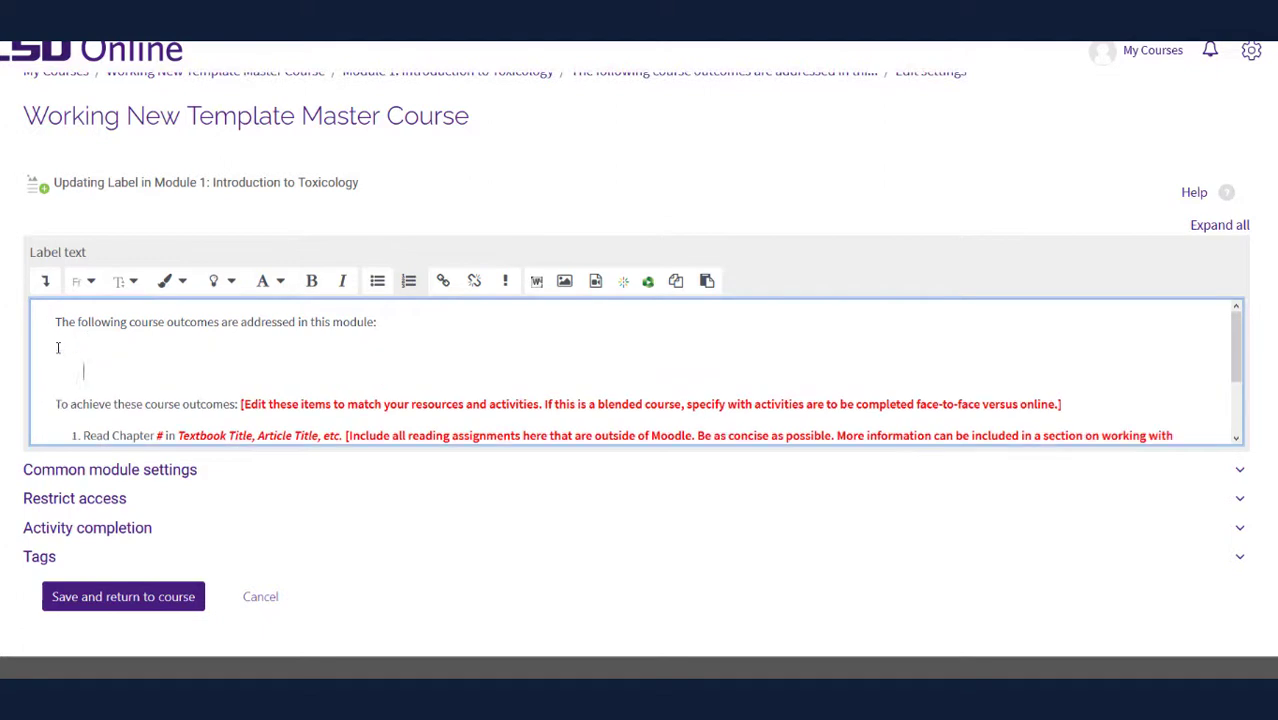
{"action": "key", "text": "Up"}
{"action": "key", "text": "Return"}
Paste the two toxicology outcomes as unformatted text and make them a numbered list
{"action": "key", "text": "ctrl+shift+v"}
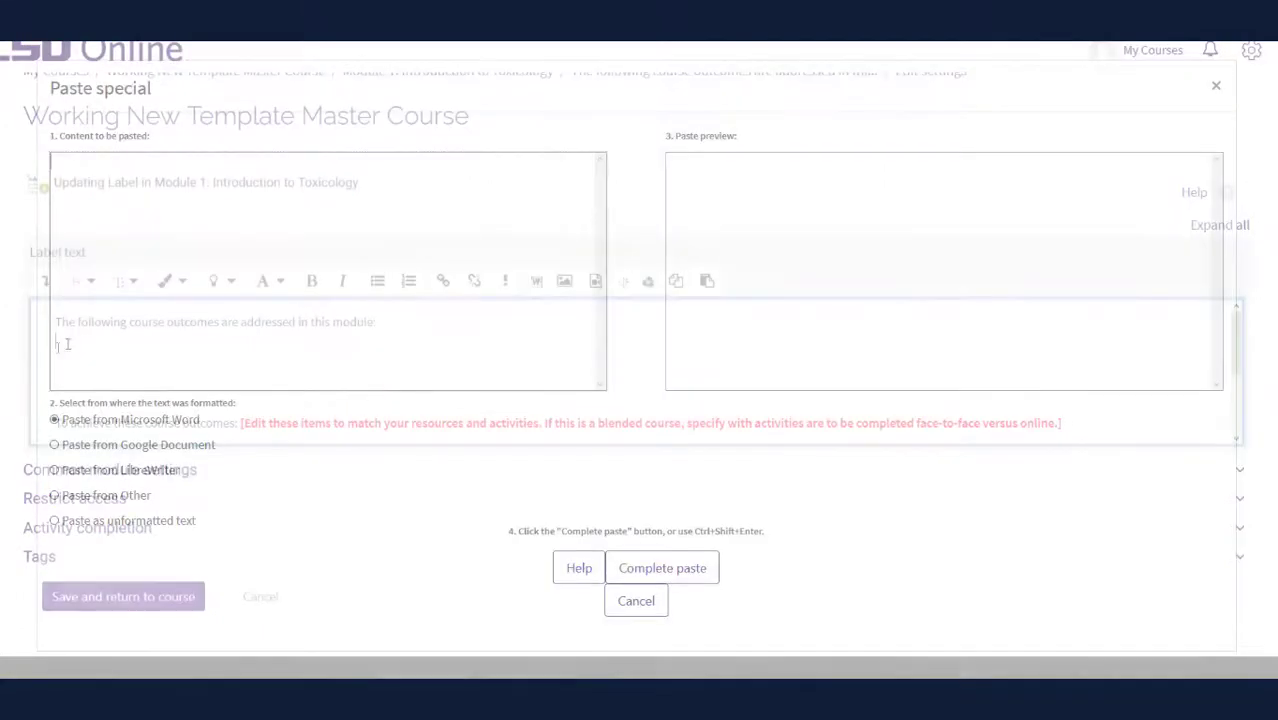
{"action": "type", "text": "Apply the basic principles of Toxicology Apply target tissues and mechanisms of action of selective toxicants"}
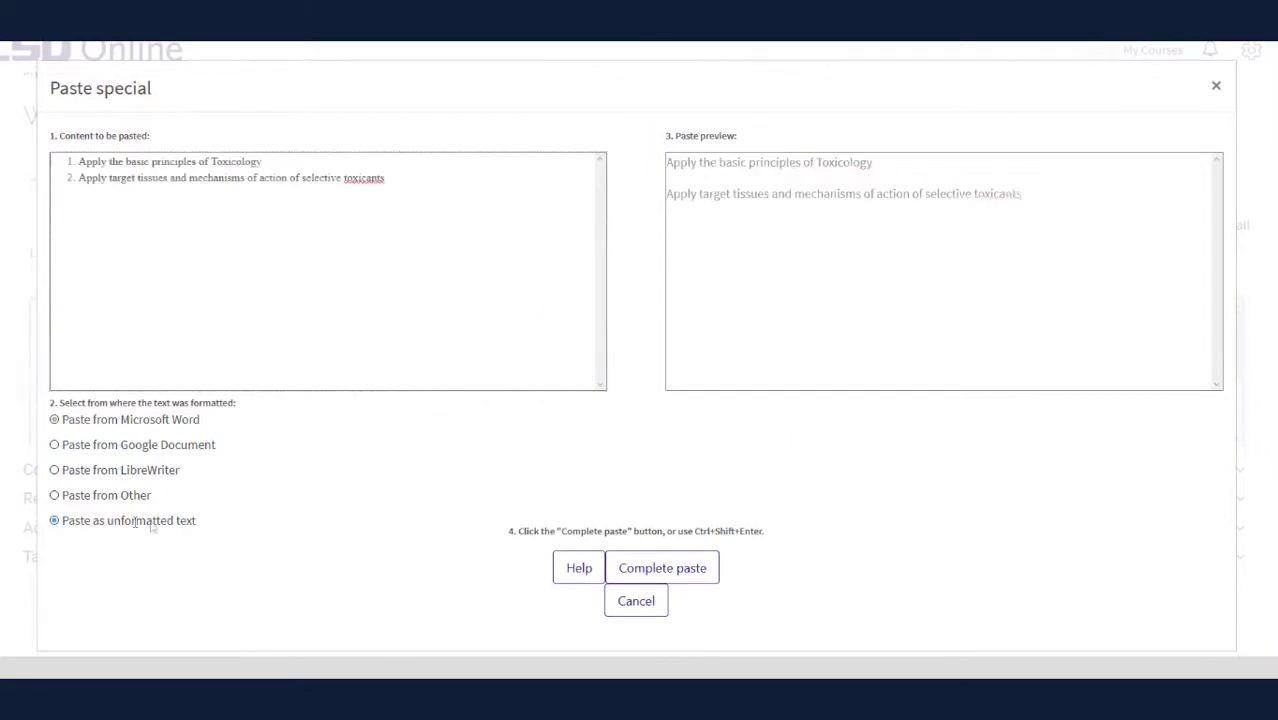
{"action": "left_click", "coordinate": [140, 521]}
{"action": "left_click", "coordinate": [680, 574]}
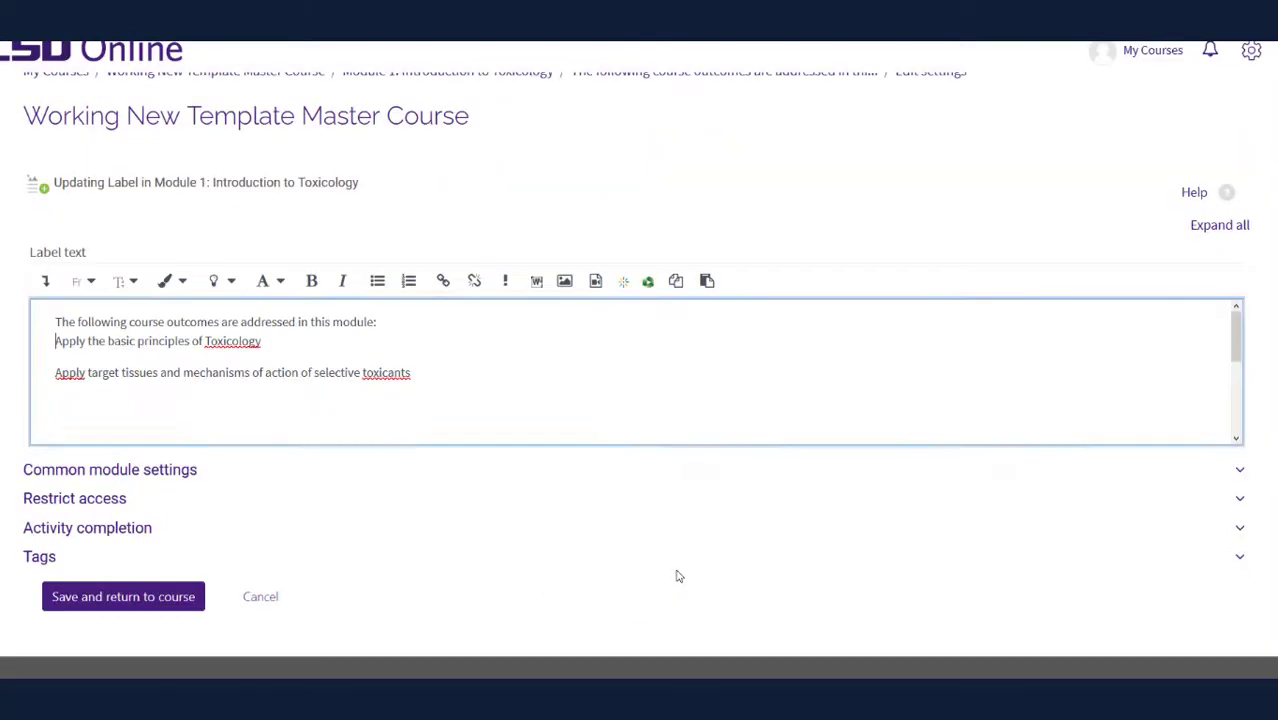
{"action": "left_click", "coordinate": [323, 416]}
{"action": "left_click_drag", "start_coordinate": [409, 375], "coordinate": [37, 345]}
{"action": "left_click", "coordinate": [408, 282]}
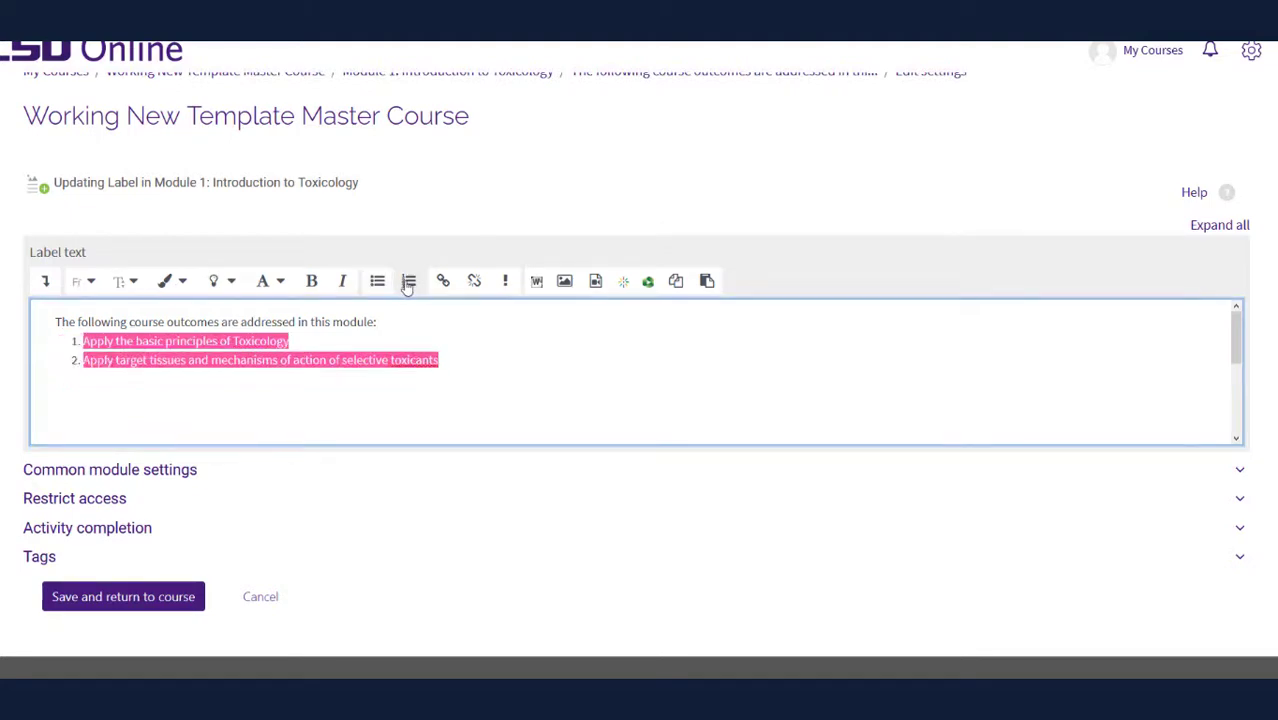
{"action": "left_click", "coordinate": [203, 424]}
Fill in tasks: read Chapters 1, 2 and 26, Module 1 Quiz, Module 1 Assignment; remove bold
{"action": "scroll", "coordinate": [203, 424], "scroll_direction": "down", "scroll_amount": 1}
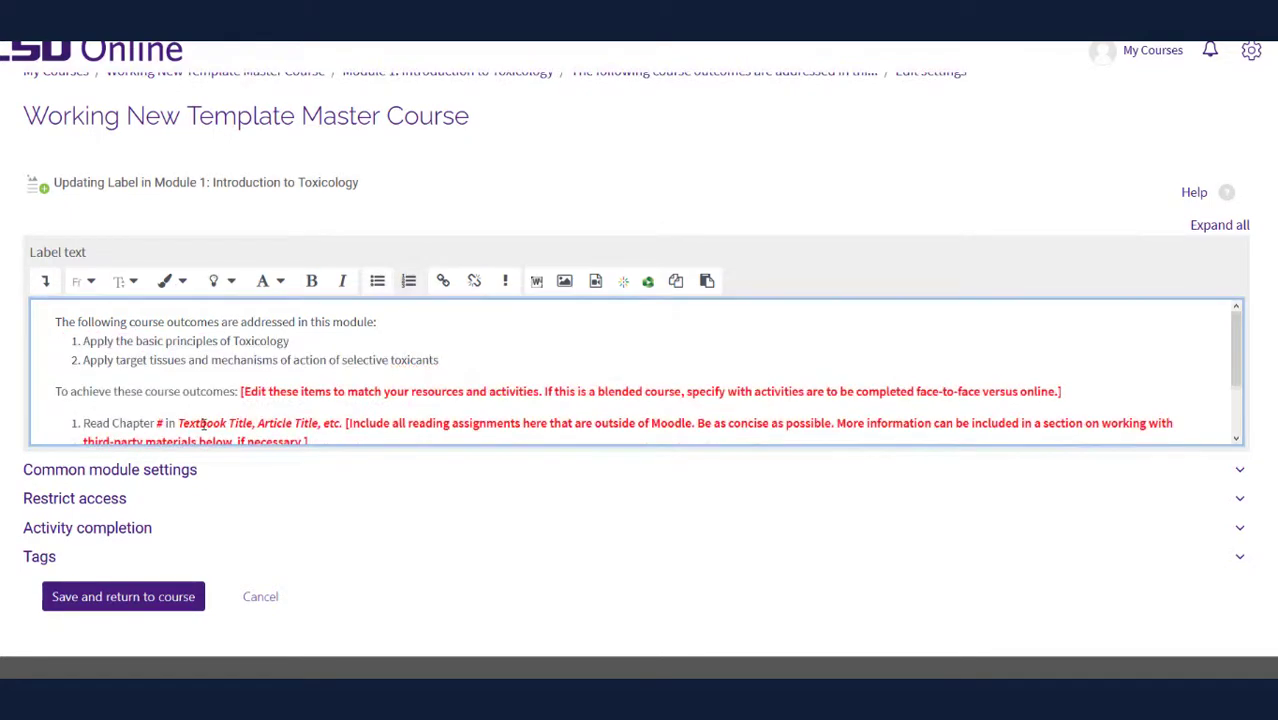
{"action": "scroll", "coordinate": [287, 423], "scroll_direction": "down", "scroll_amount": 1}
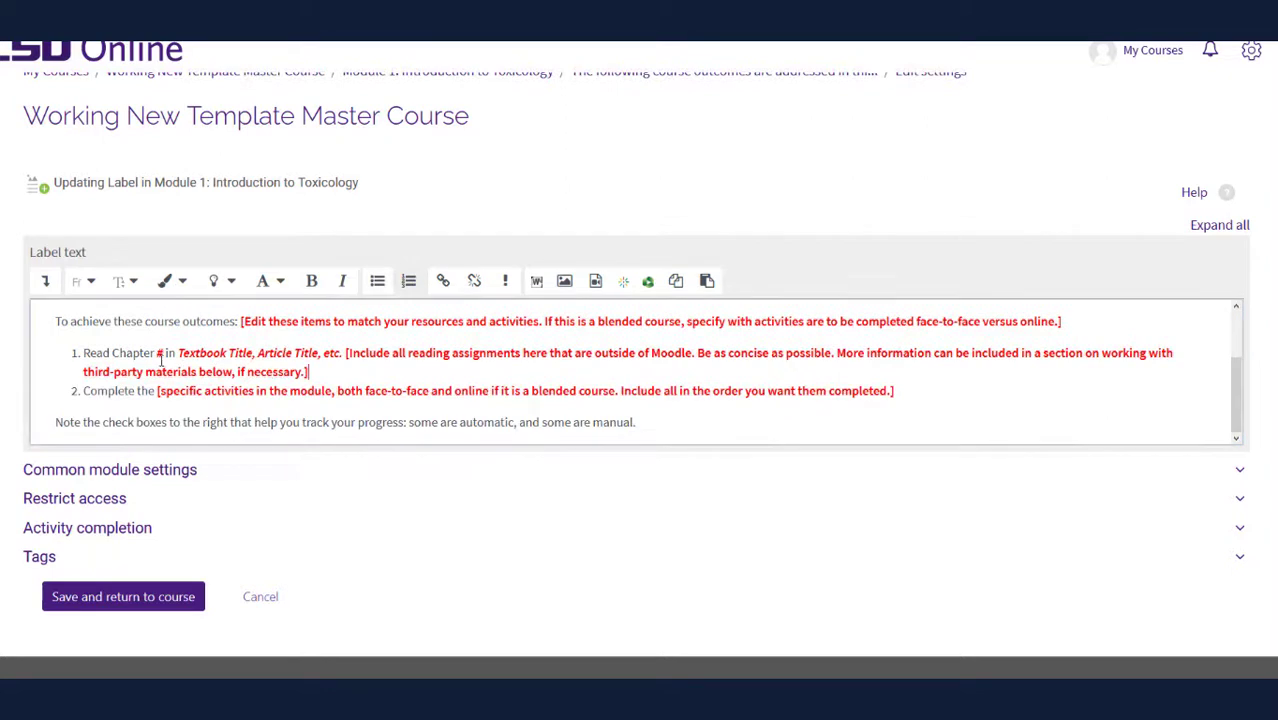
{"action": "left_click_drag", "start_coordinate": [308, 372], "coordinate": [98, 352]}
{"action": "type", "text": "Read Chapters 1, 2, and 26 of the textbook."}
{"action": "left_click_drag", "start_coordinate": [895, 391], "coordinate": [170, 398]}
{"action": "type", "text": "the Module 1 Quiz."}
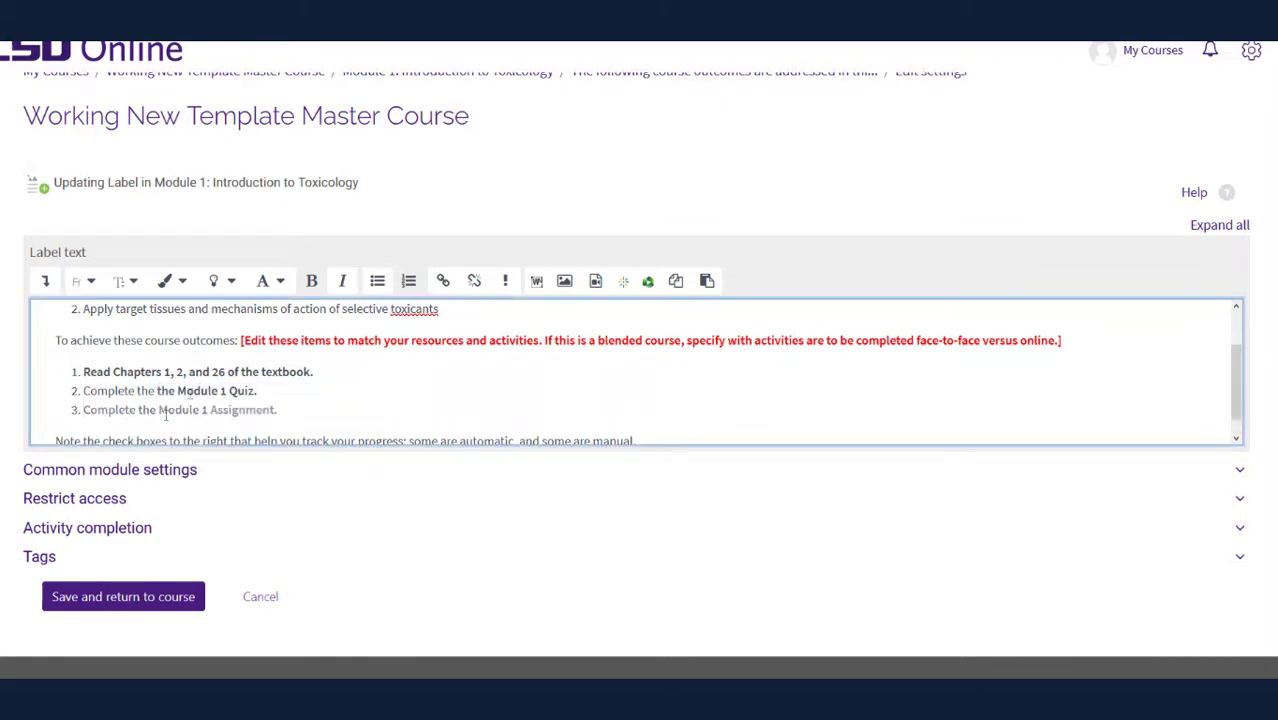
{"action": "left_click_drag", "start_coordinate": [280, 412], "coordinate": [86, 414]}
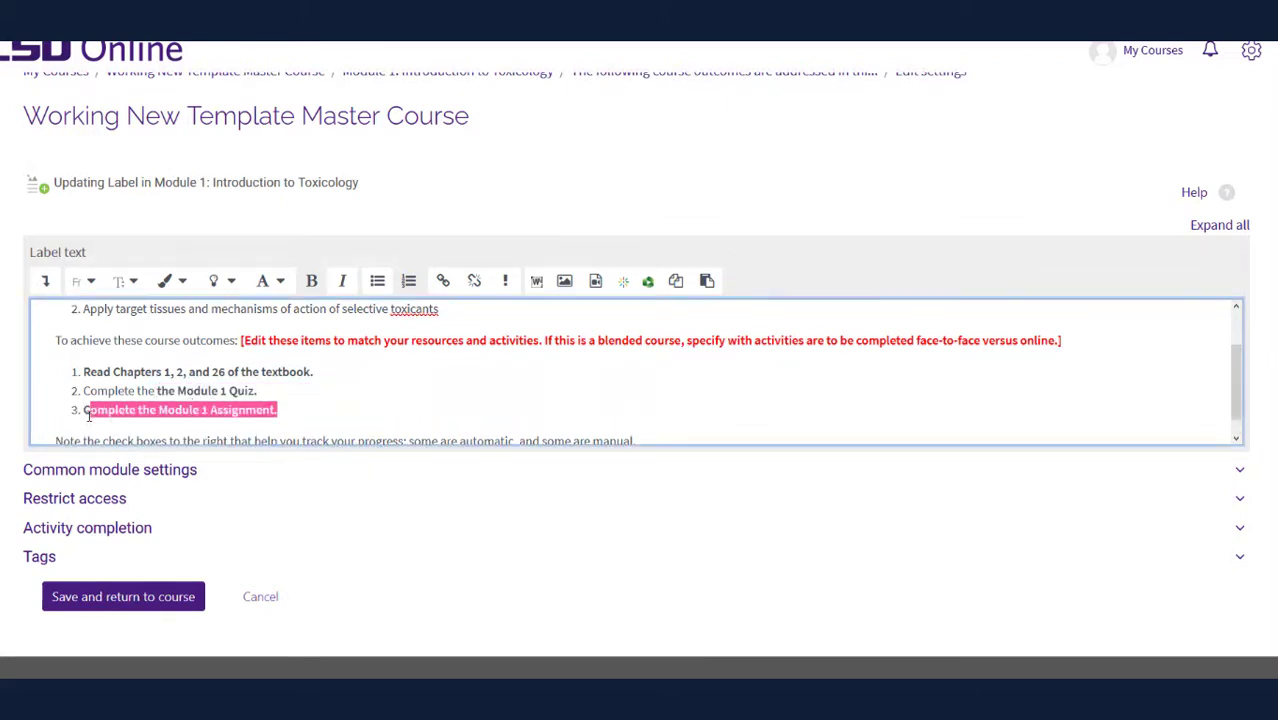
{"action": "left_click", "coordinate": [45, 281]}
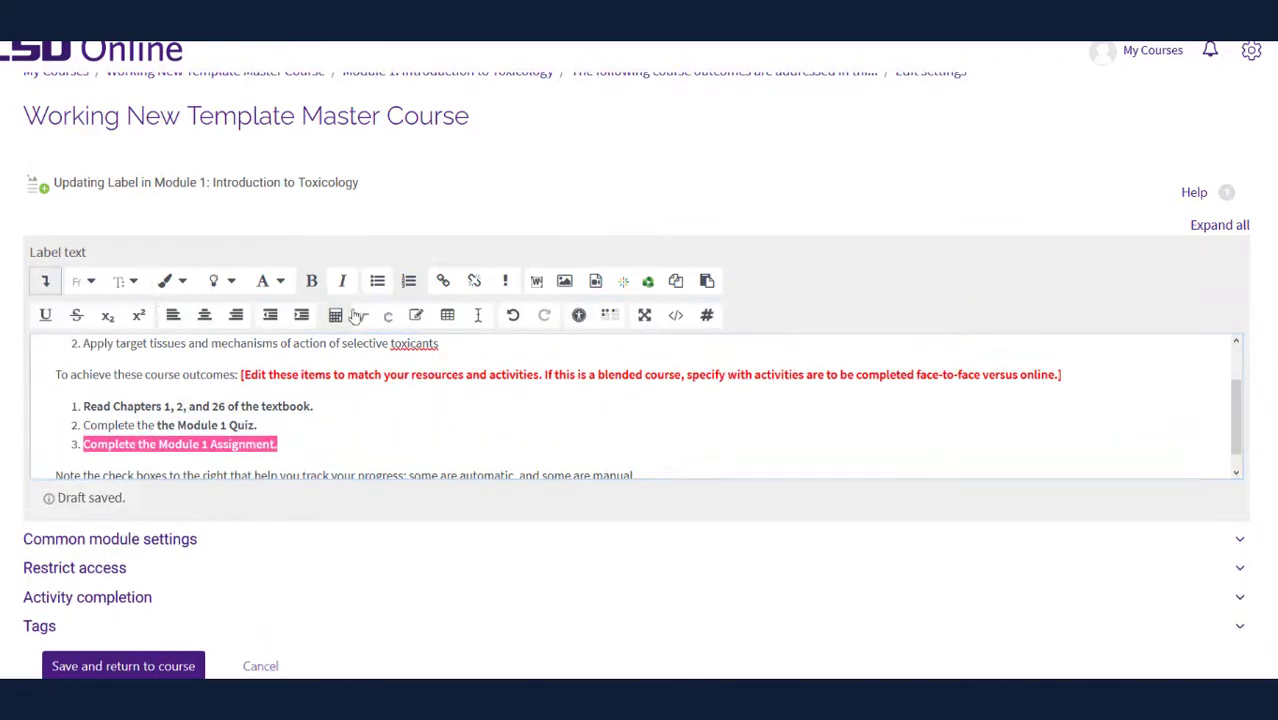
{"action": "left_click", "coordinate": [478, 316]}
{"action": "left_click_drag", "start_coordinate": [262, 428], "coordinate": [86, 406]}
{"action": "left_click", "coordinate": [478, 316]}
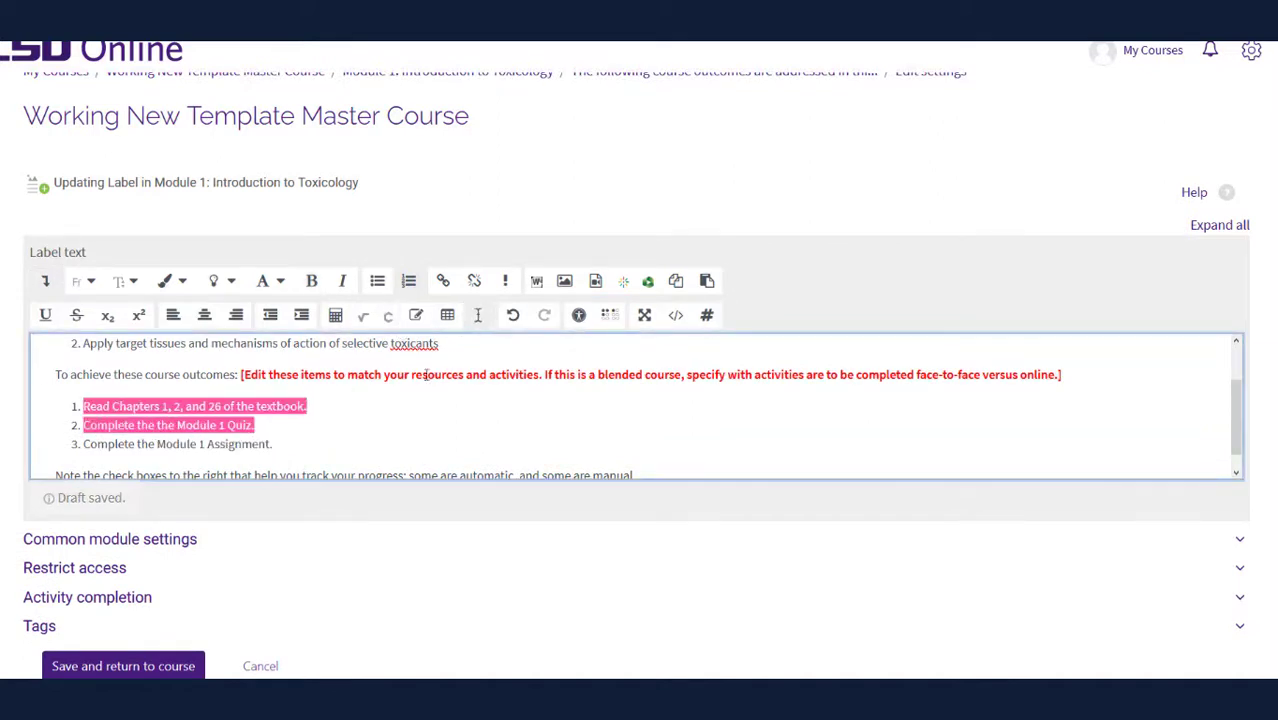
Save the outcomes label and hide the FOR INSTRUCTORS guidelines page from students
{"action": "left_click", "coordinate": [134, 640]}
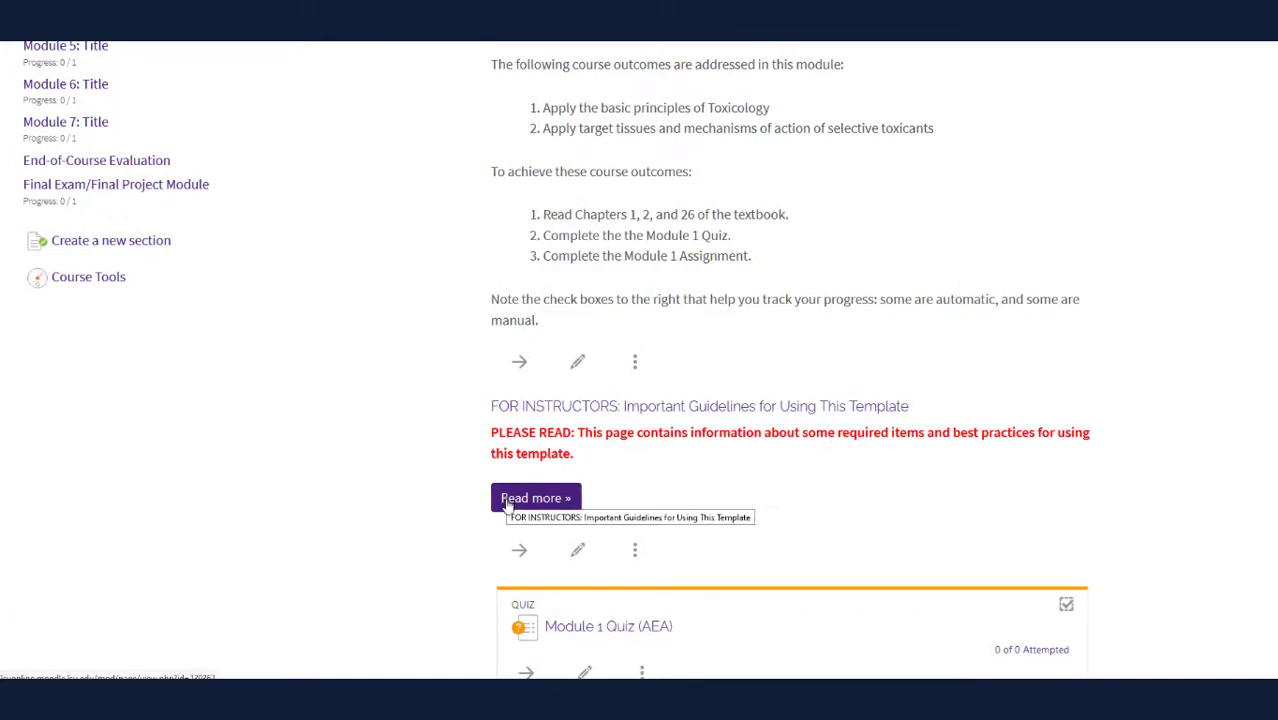
{"action": "left_click", "coordinate": [635, 551]}
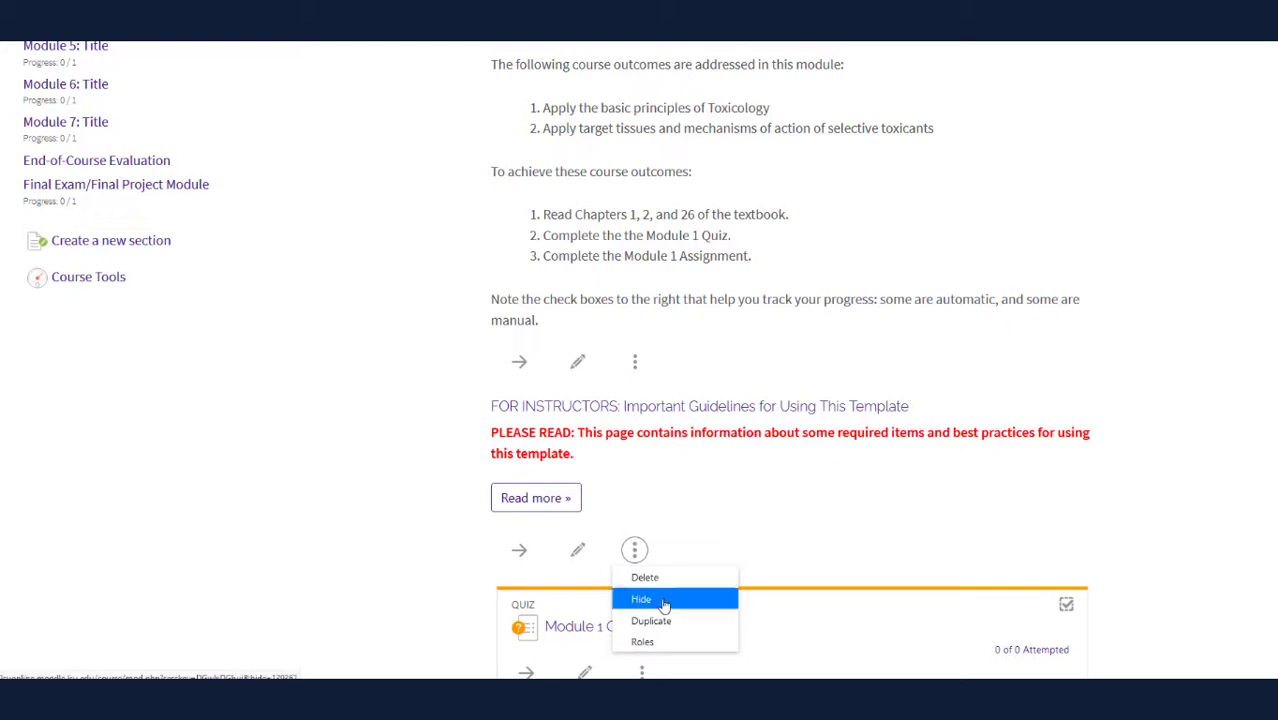
{"action": "left_click", "coordinate": [662, 601]}
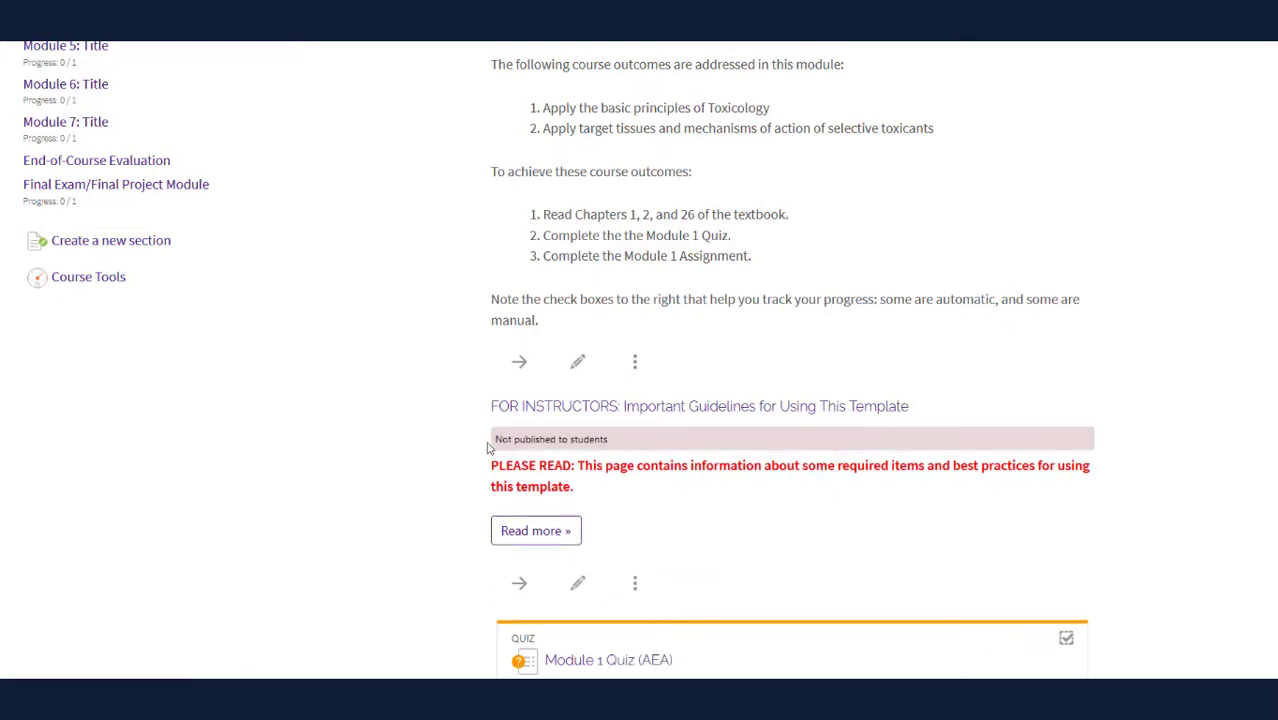
{"action": "left_click", "coordinate": [633, 582]}
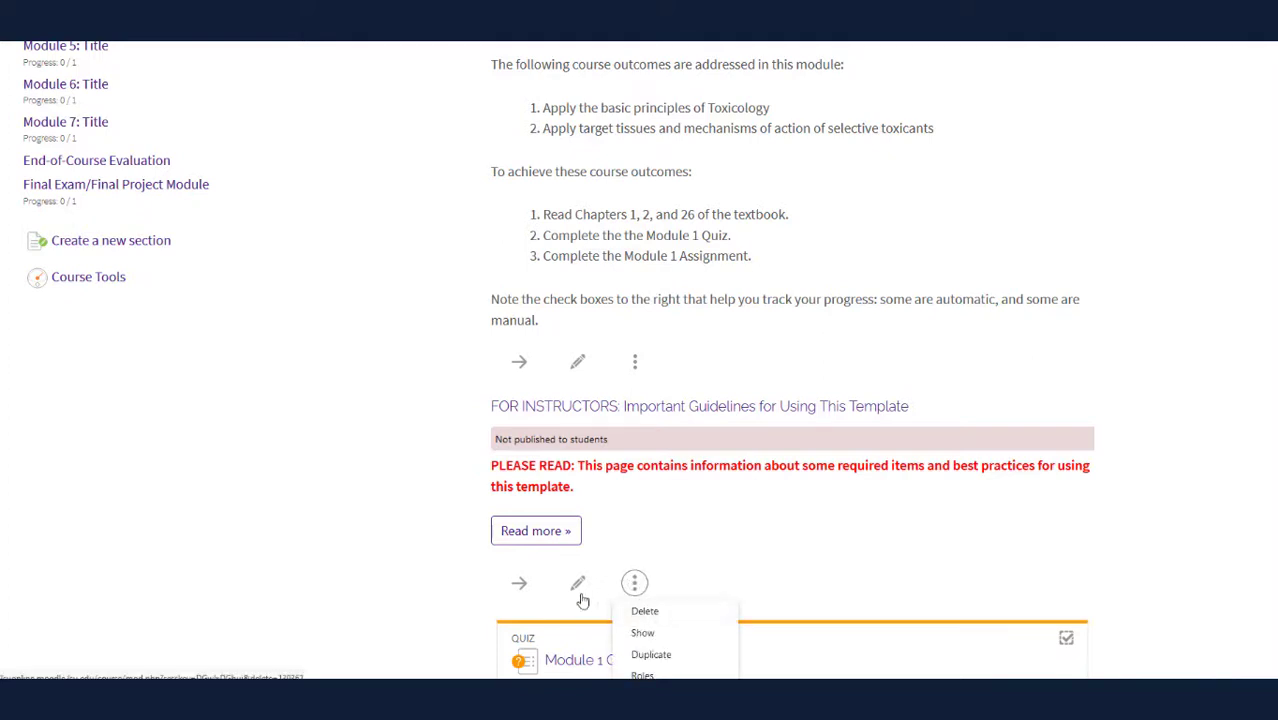
{"action": "left_click", "coordinate": [437, 577]}
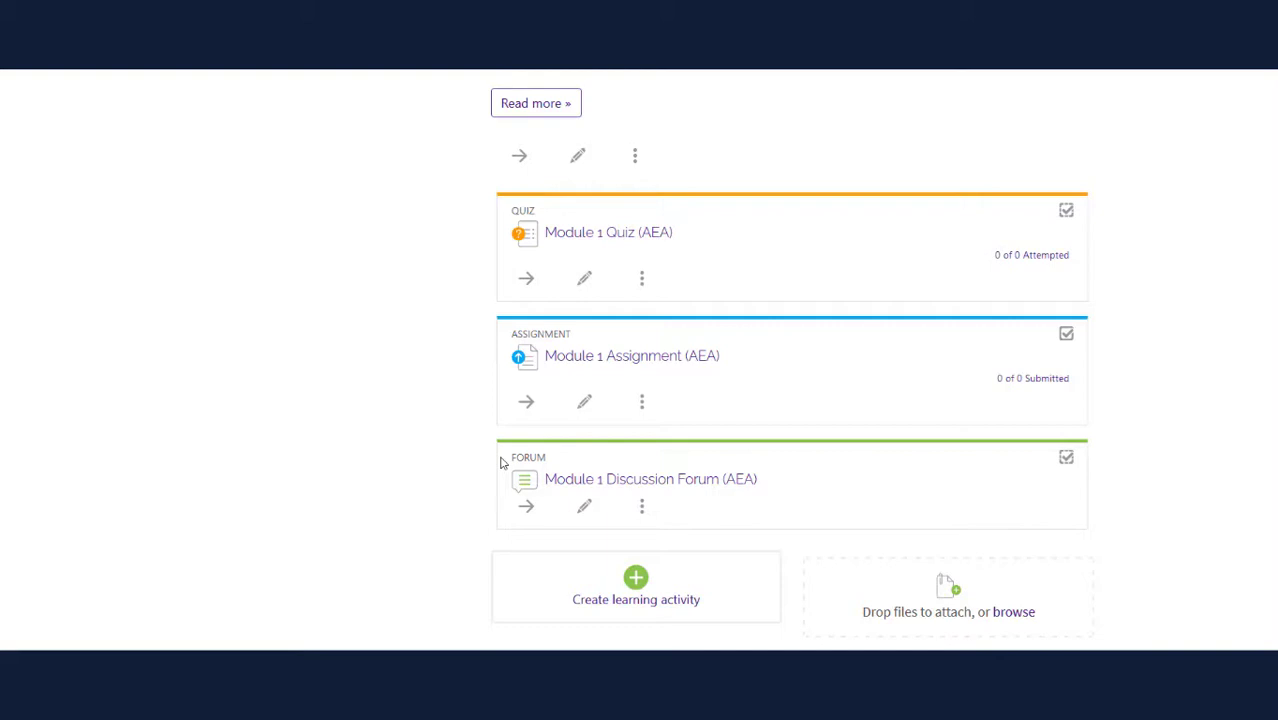
{"action": "left_click", "coordinate": [642, 279]}
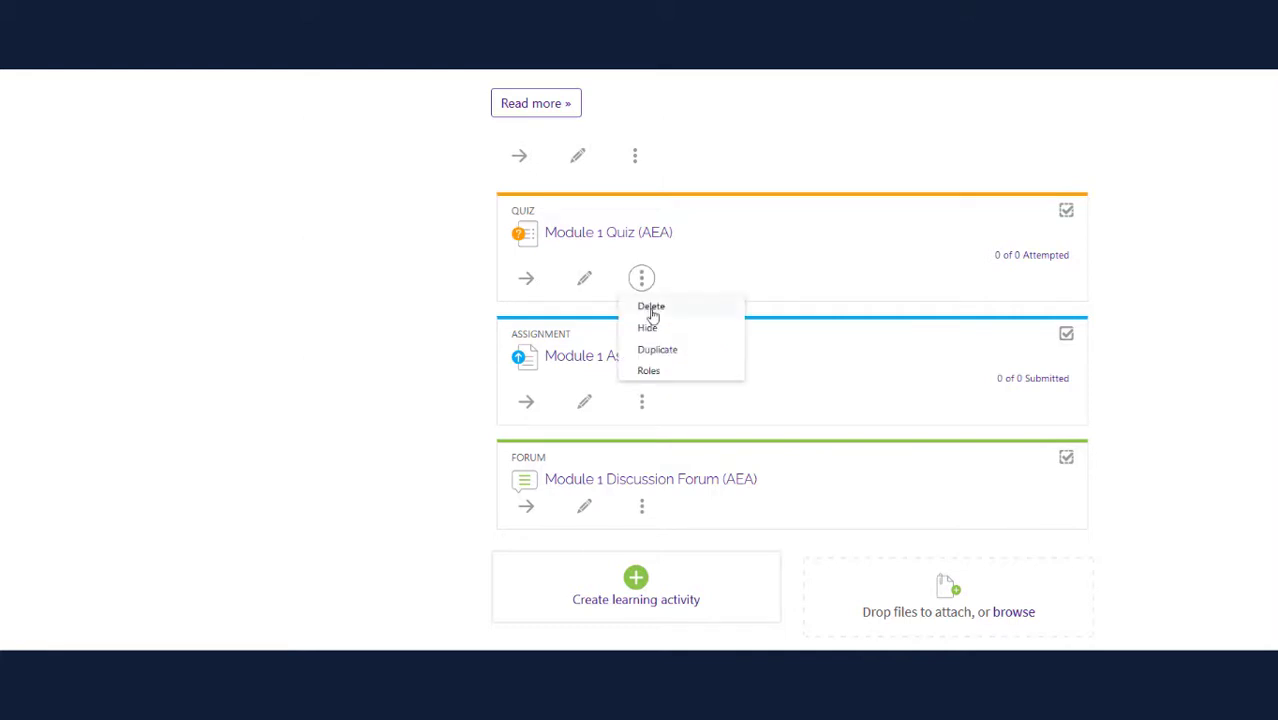
{"action": "left_click", "coordinate": [467, 318]}
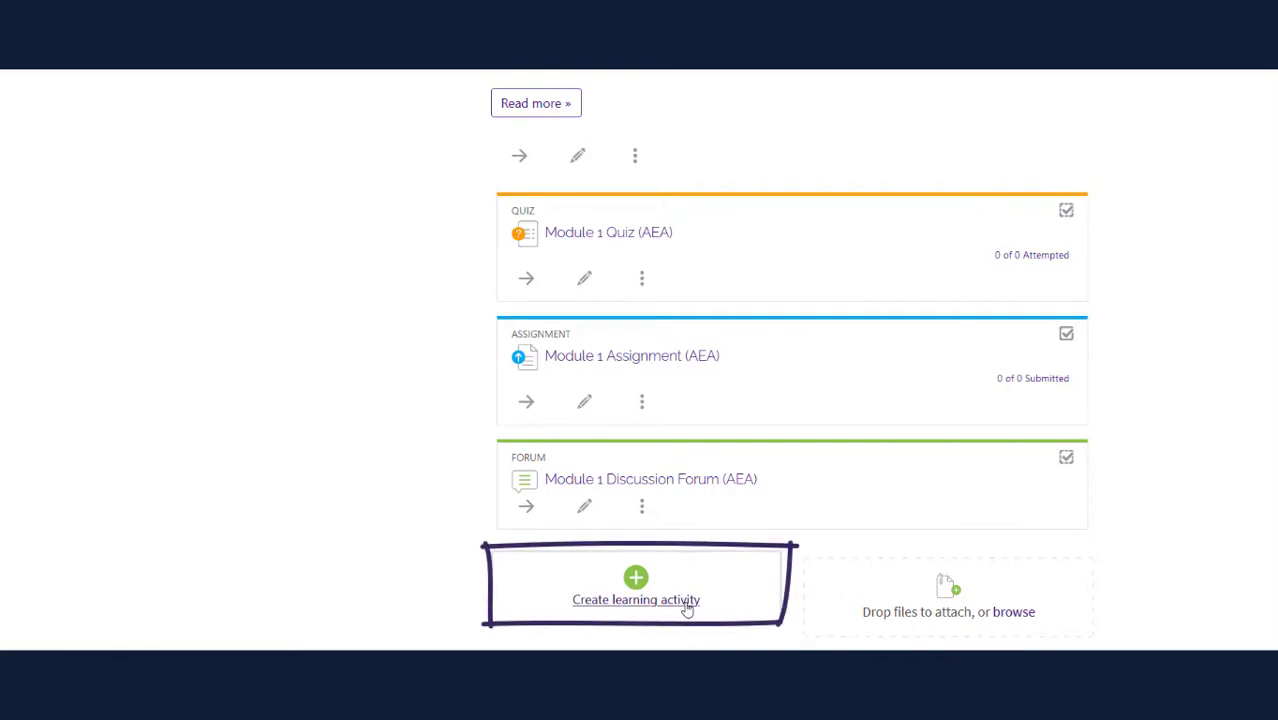
{"action": "left_click", "coordinate": [687, 609]}
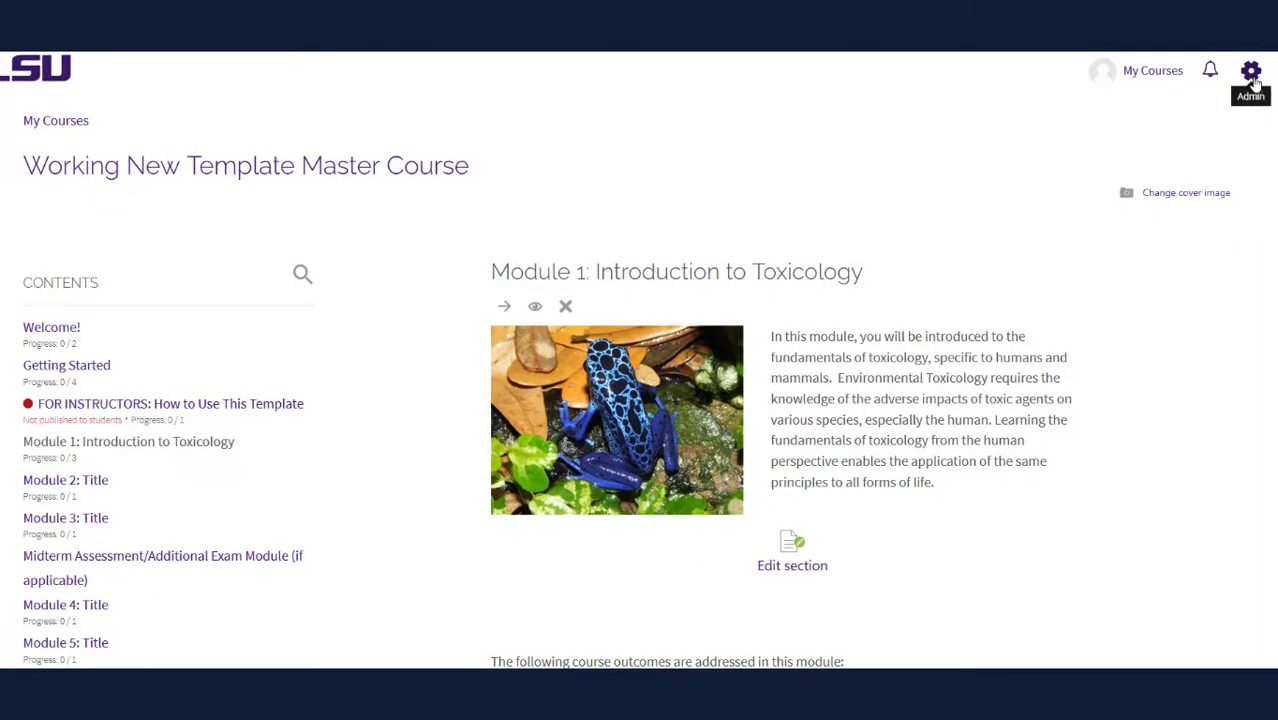
{"action": "left_click", "coordinate": [1251, 78]}
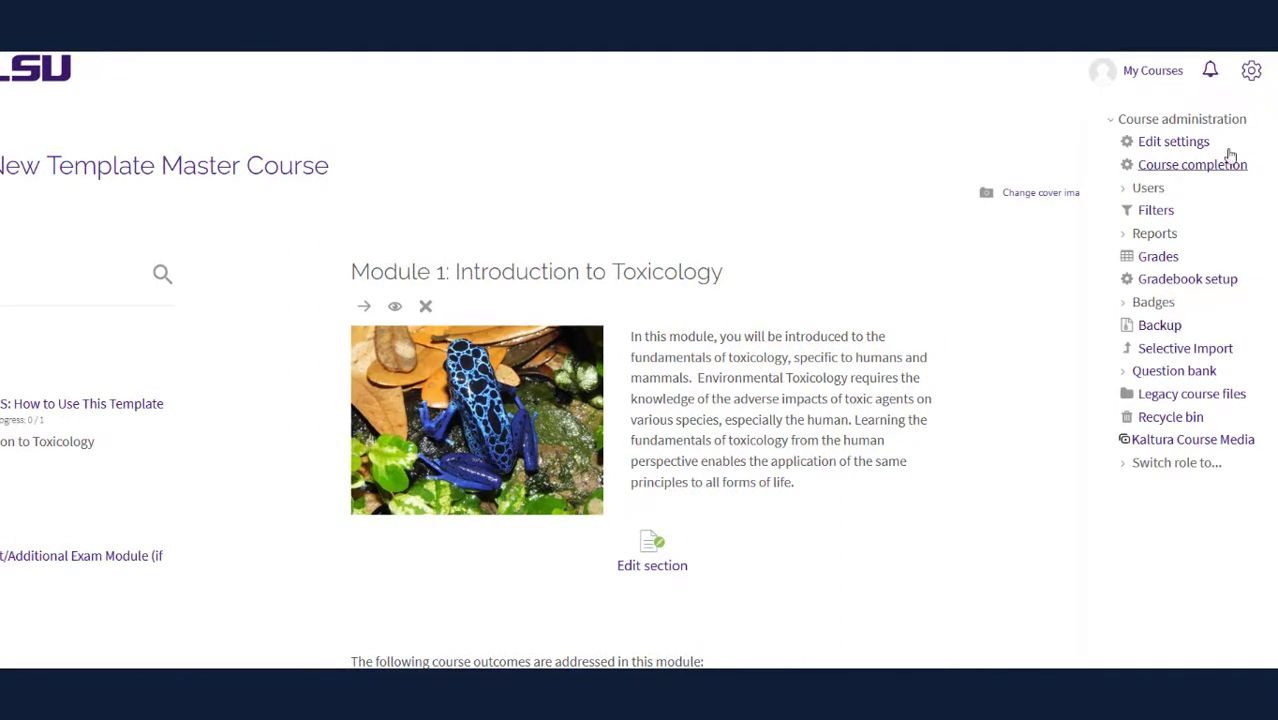
{"action": "left_click", "coordinate": [1251, 72]}
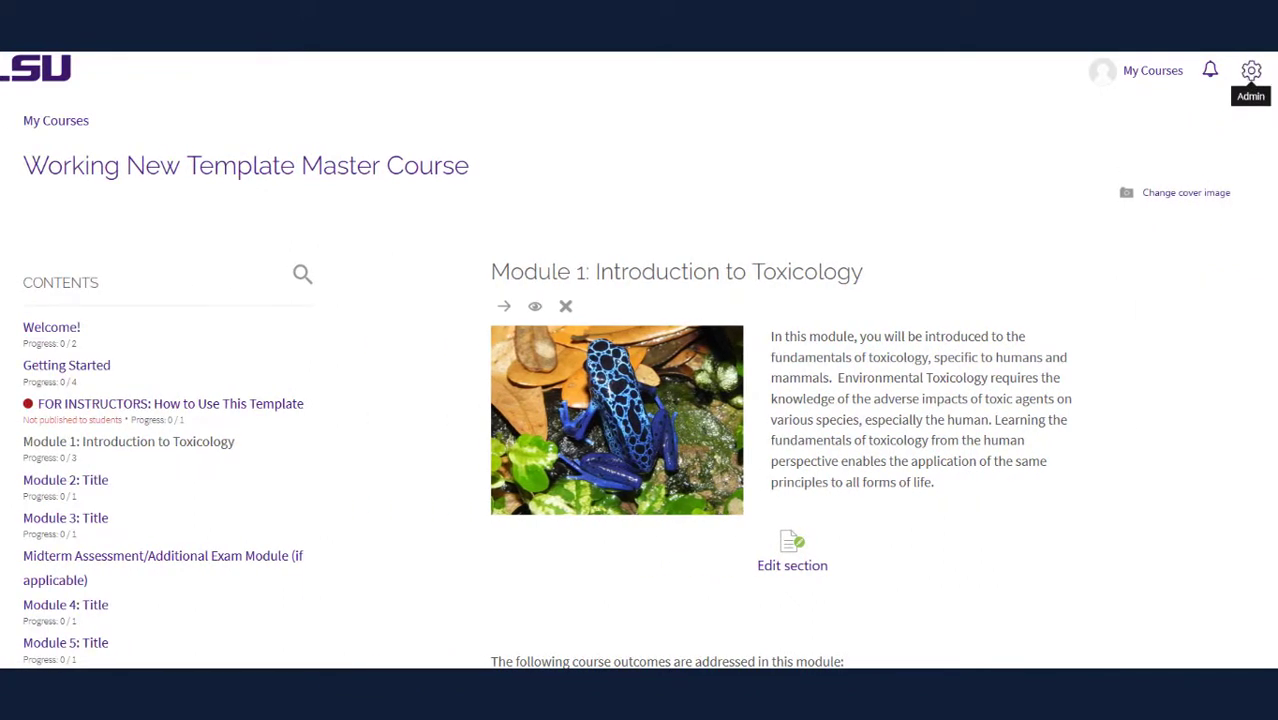